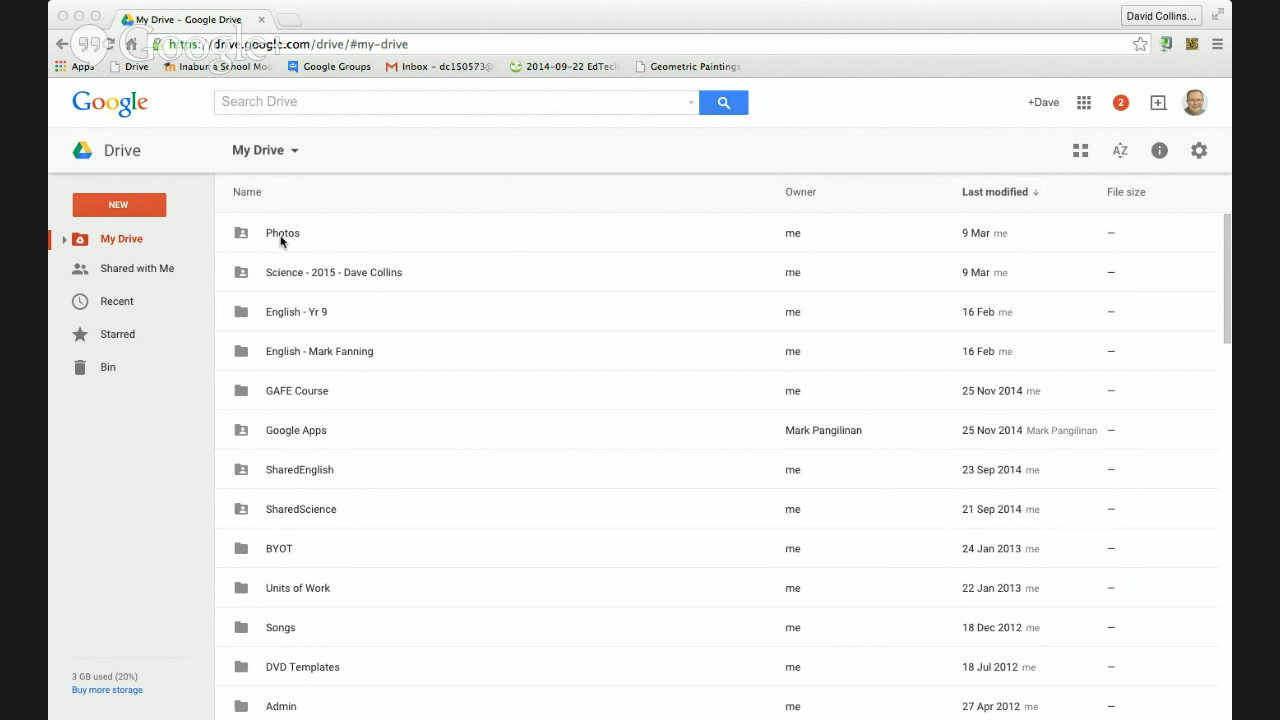
# Switch My Drive from list view to a grid of folder and file thumbnails
pyautogui.click(370, 279)
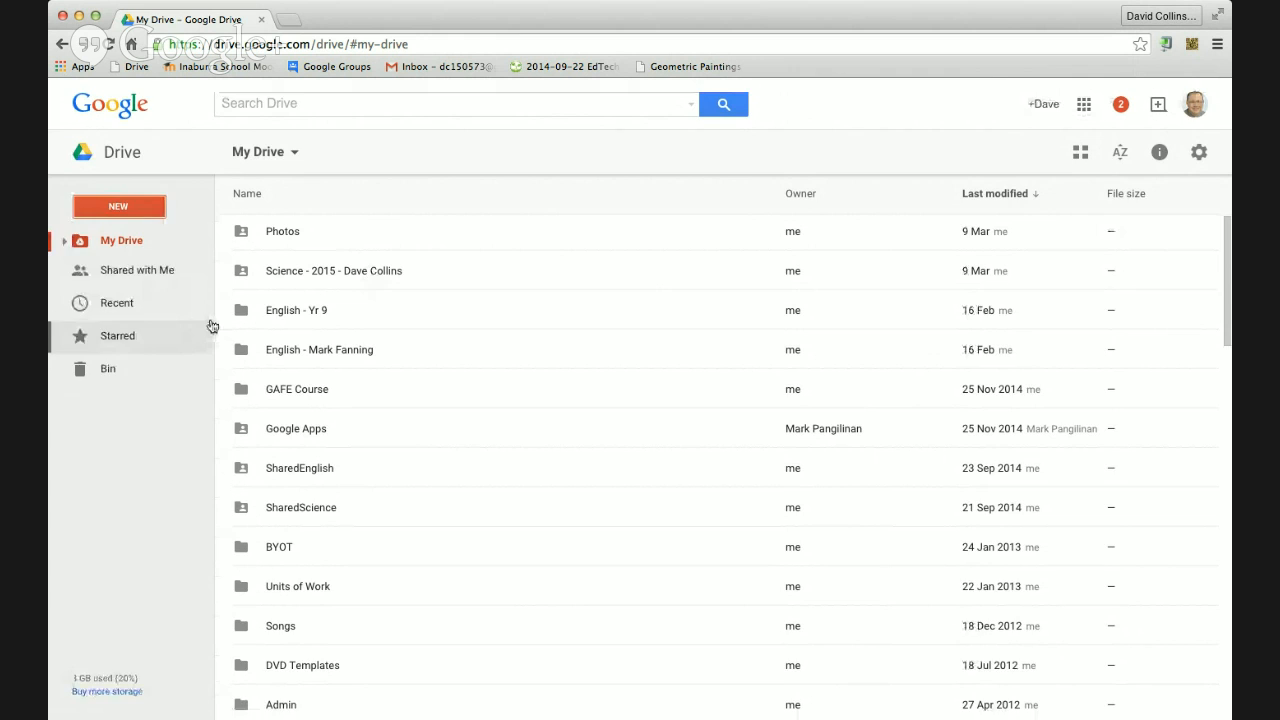
pyautogui.scroll(-15, 1213, 401)
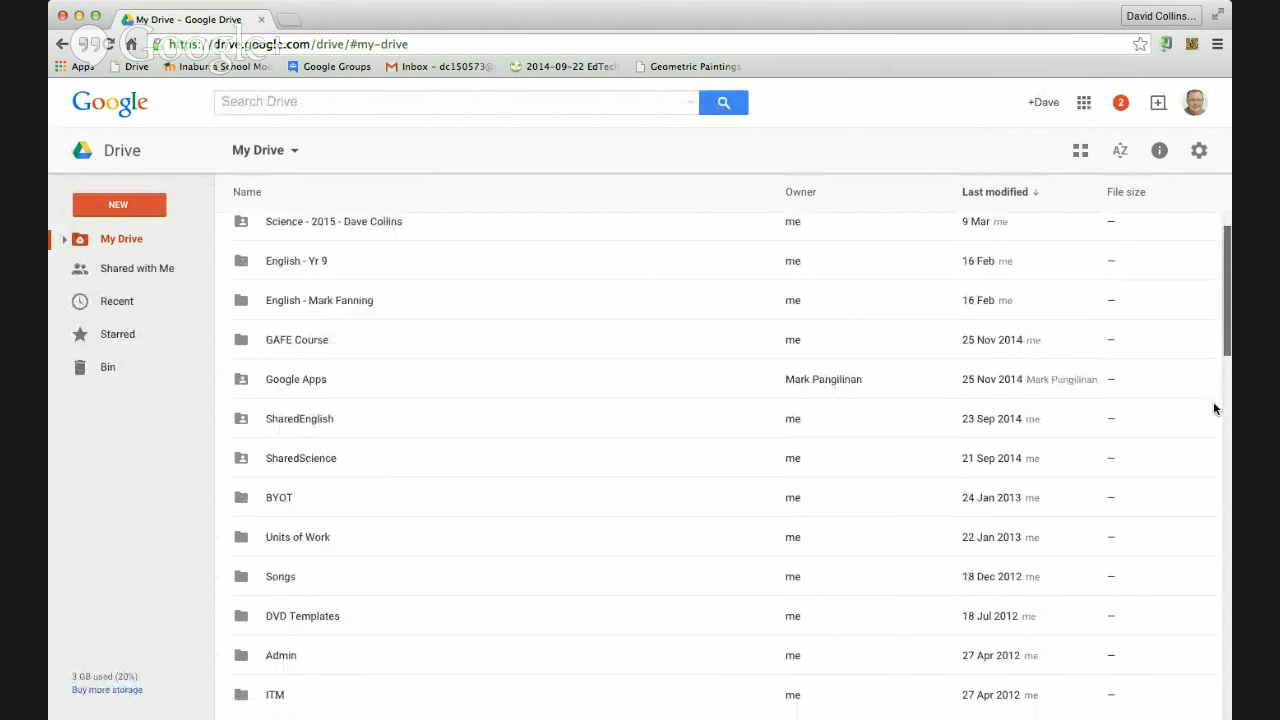
pyautogui.scroll(15, 1215, 591)
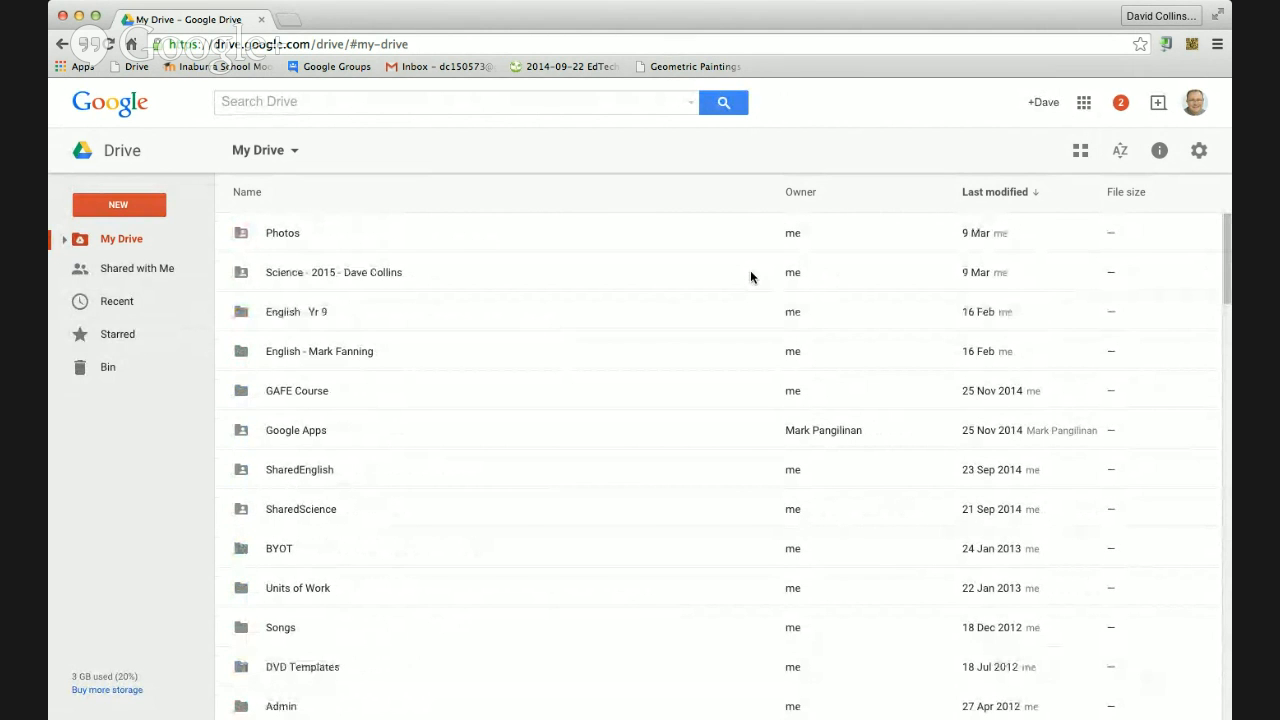
pyautogui.press('v')
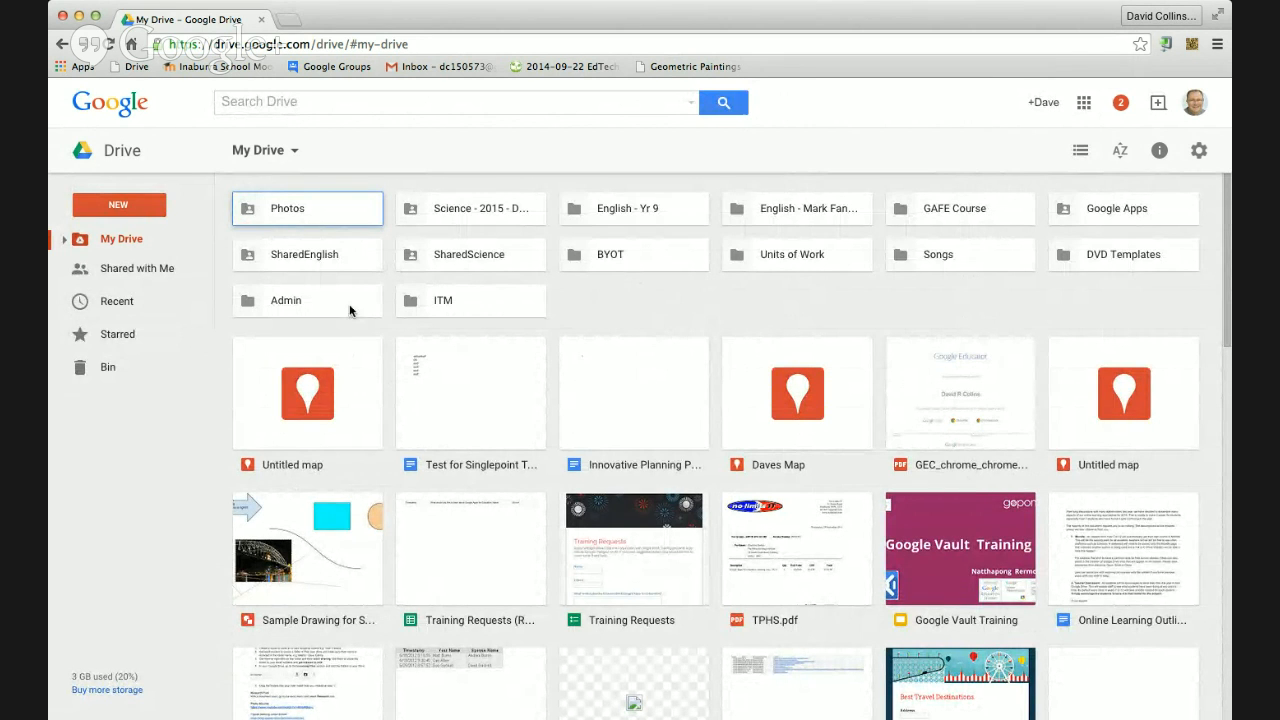
# Create a new blank Google Form from Drive's NEW > More menu
pyautogui.click(115, 207)
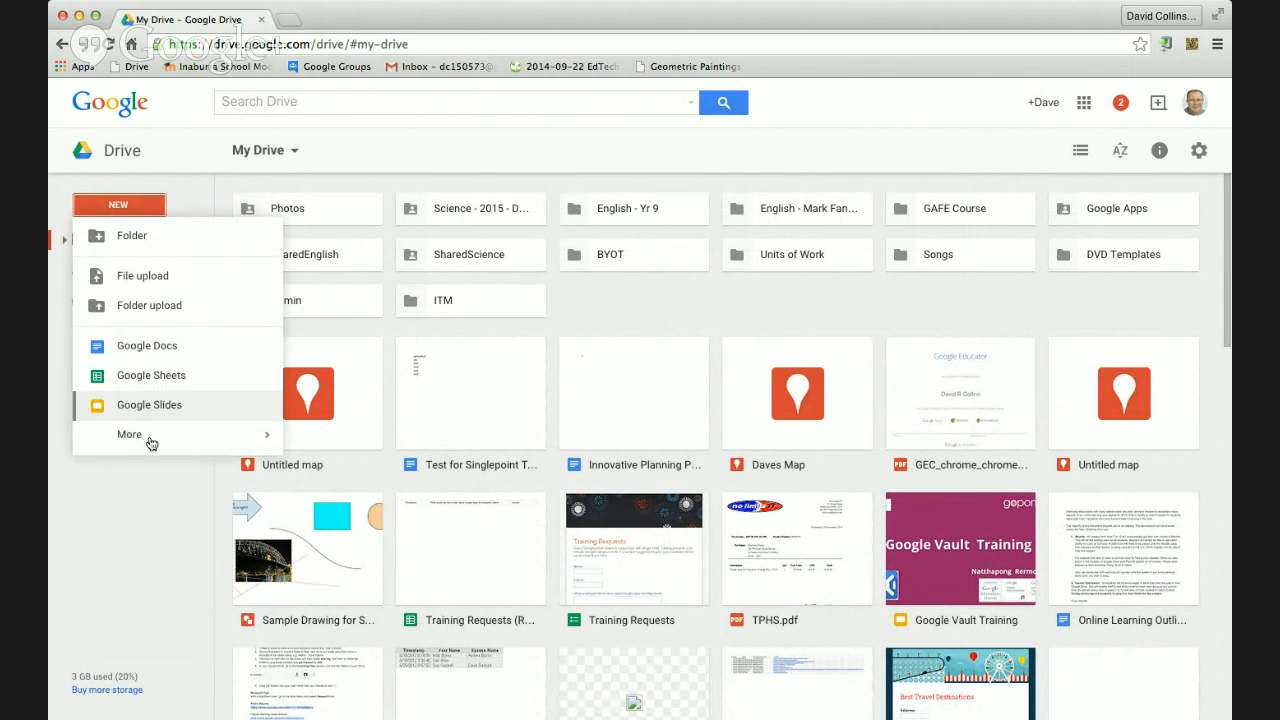
pyautogui.moveTo(146, 436)
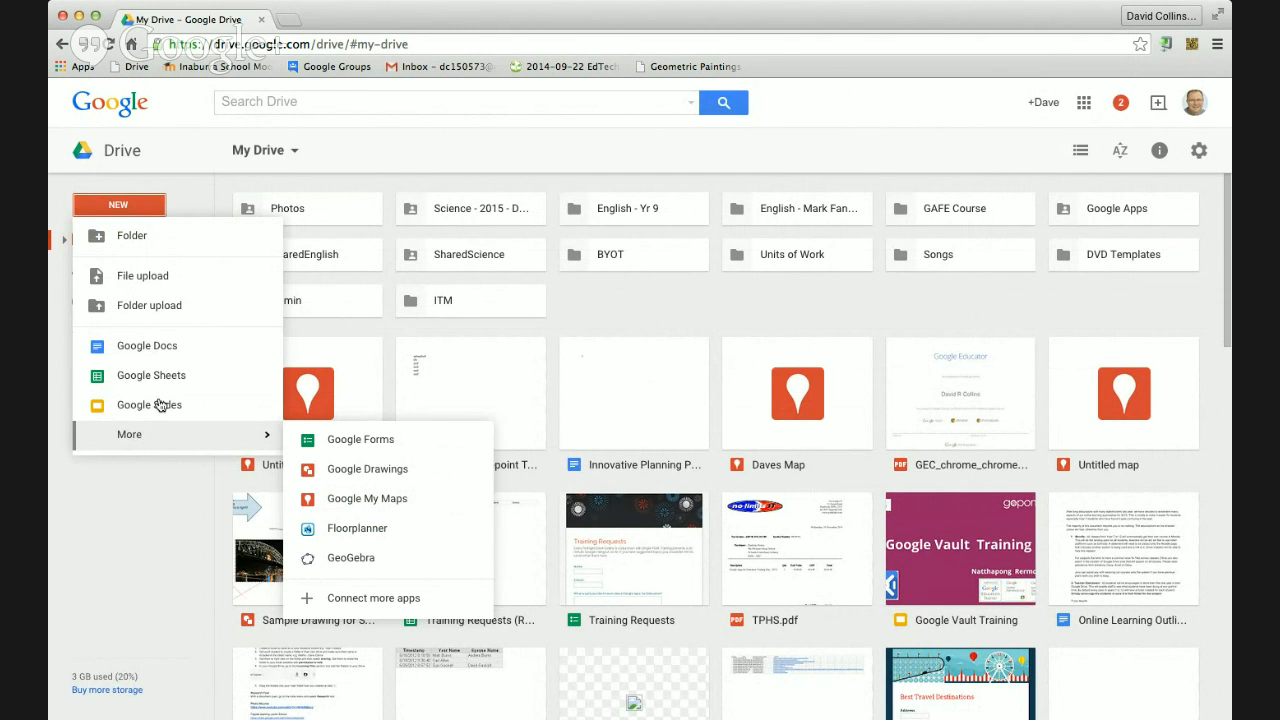
pyautogui.click(347, 443)
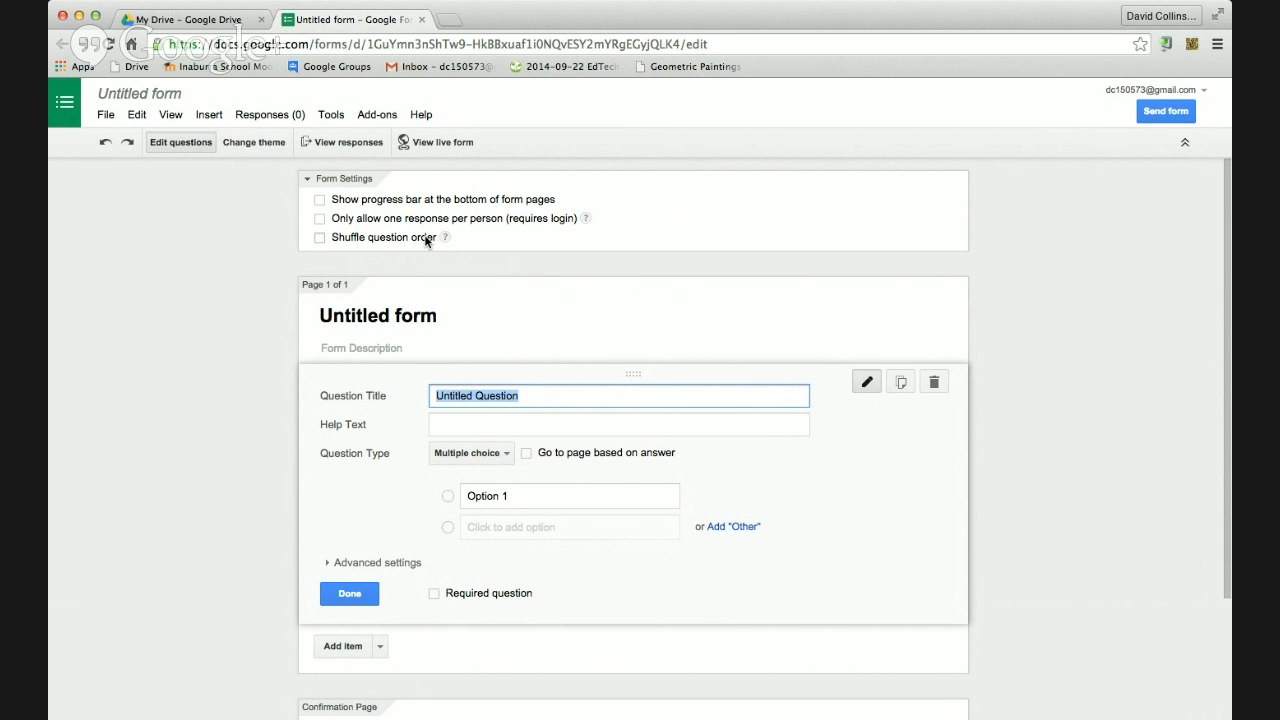
# Title the form 'Sample Form' and add a description crediting the author and Singlepoint training
pyautogui.click(367, 315)
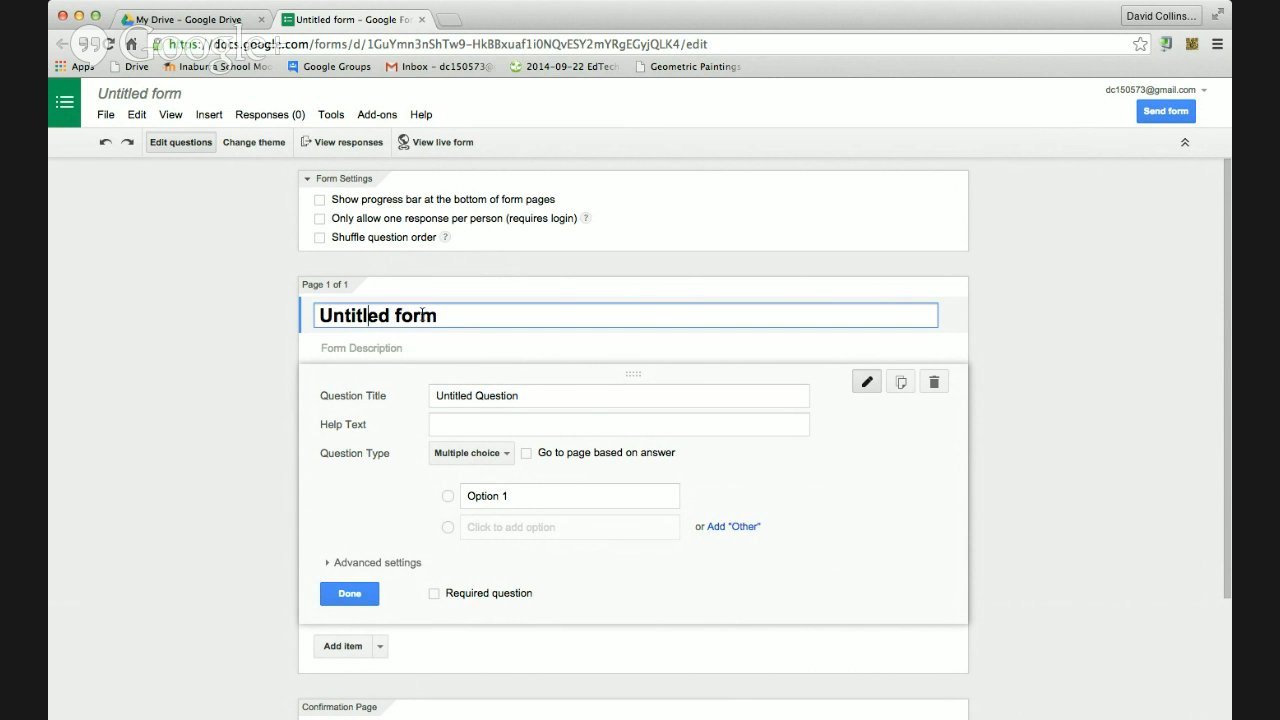
pyautogui.moveTo(466, 317); pyautogui.dragTo(295, 319)
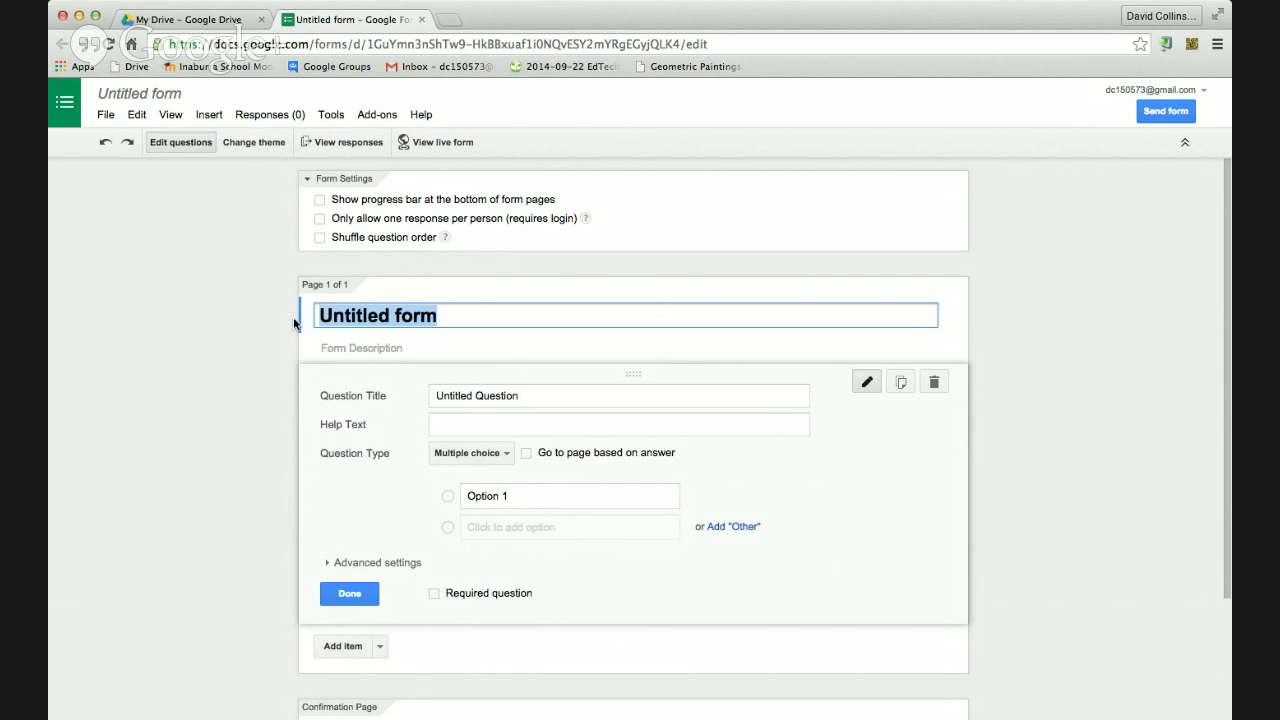
pyautogui.write('SAmple')
pyautogui.press('BackSpace')
pyautogui.press('BackSpace')
pyautogui.press('BackSpace')
pyautogui.press('BackSpace')
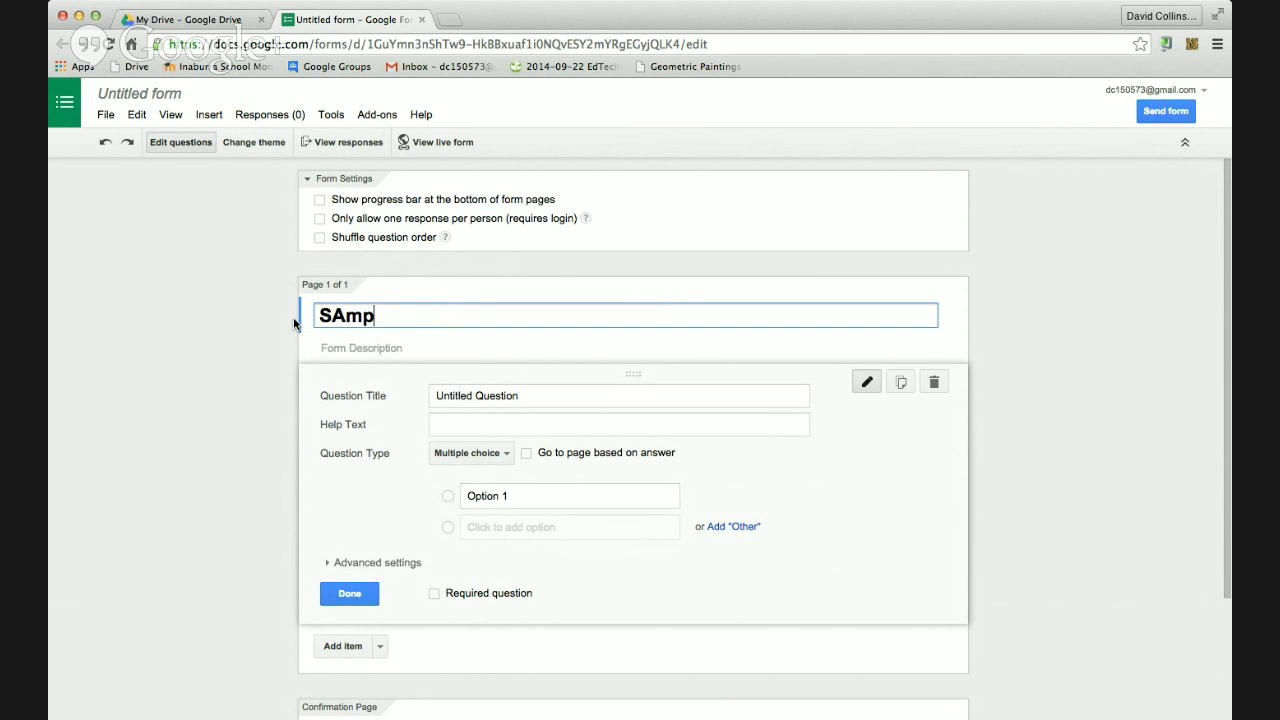
pyautogui.press('BackSpace')
pyautogui.write('ample Form')
pyautogui.click(372, 418)
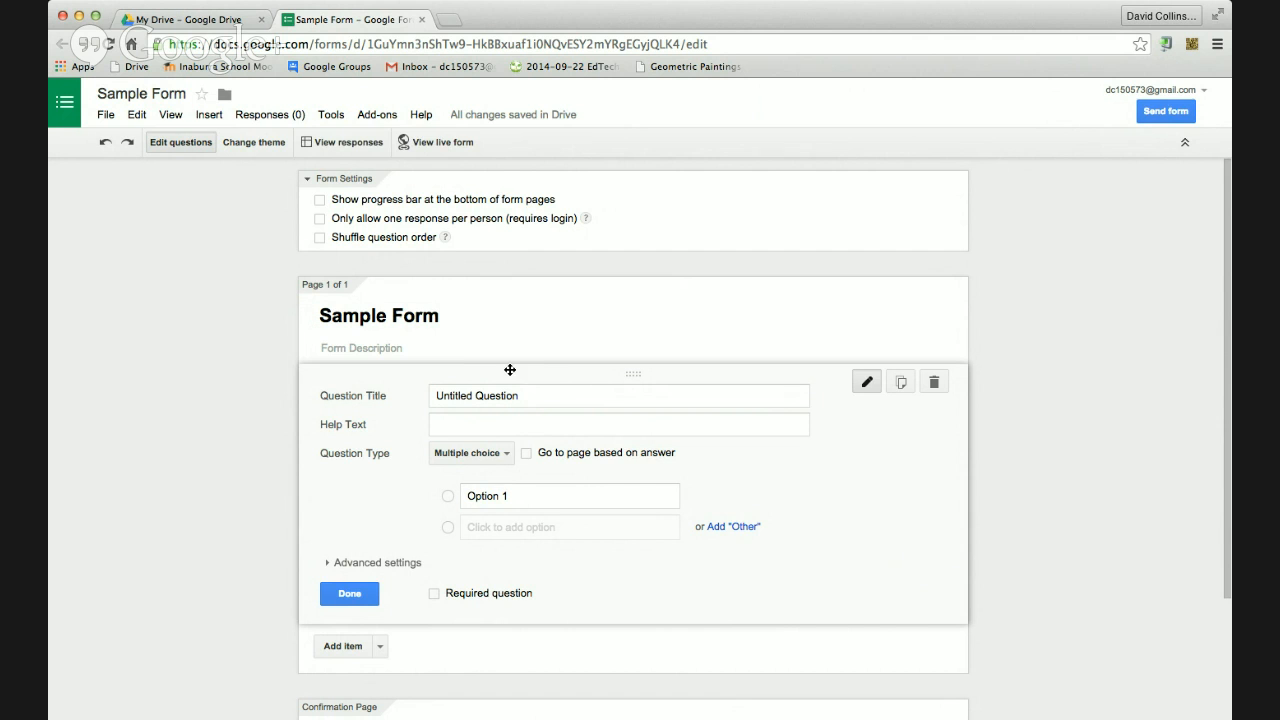
pyautogui.click(418, 347)
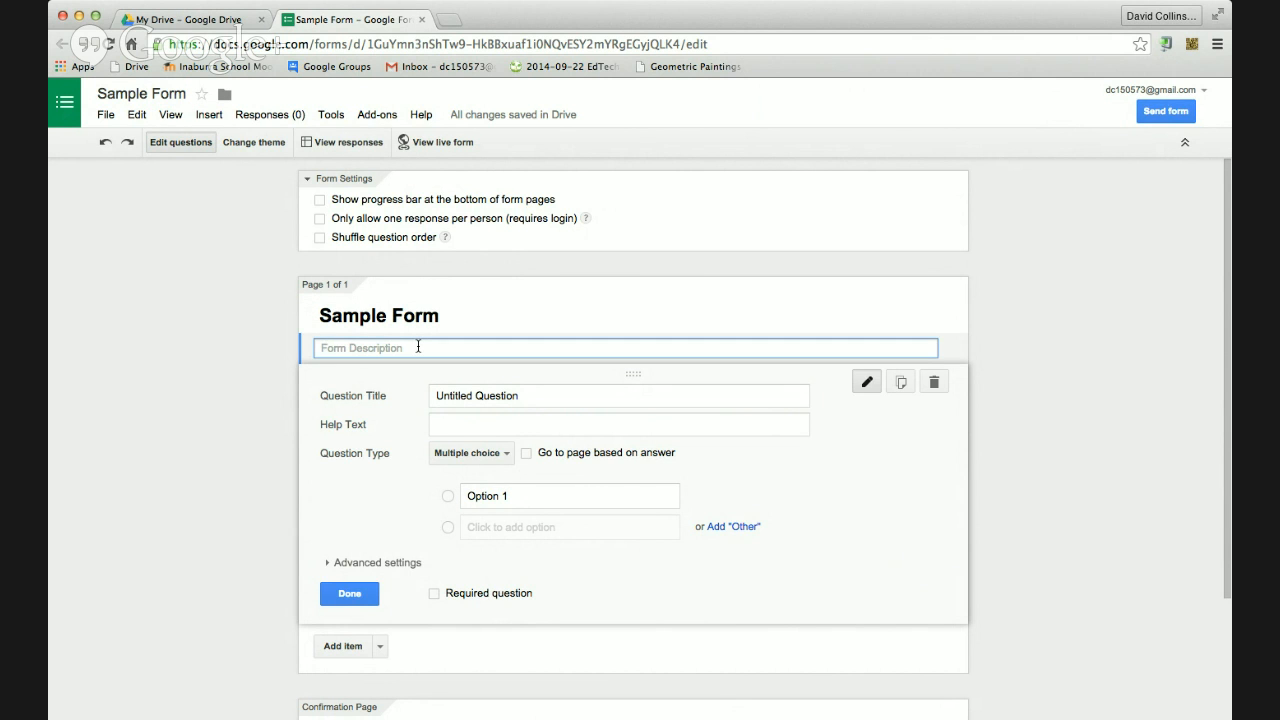
pyautogui.write('This is a sample form from Dave Collins and Singlepoint training.')
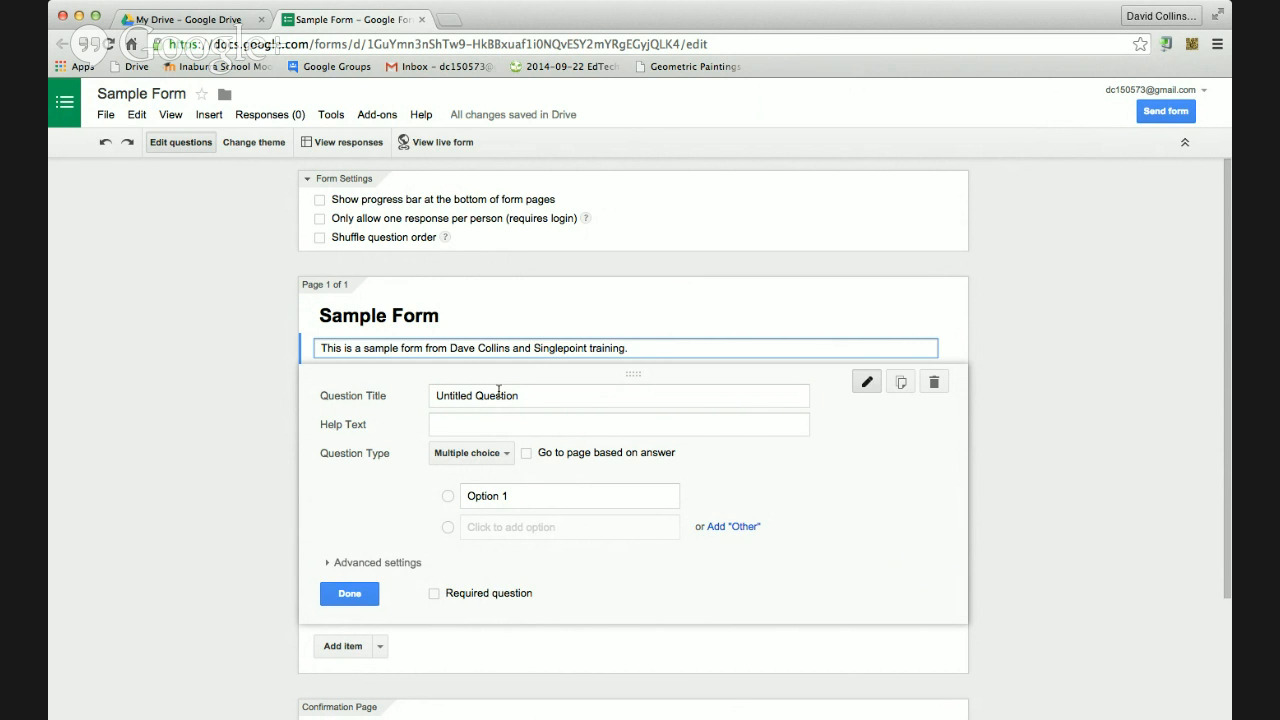
# Enter the question 'What school system are you from' with help text 'E.g. Catholic'
pyautogui.tripleClick(462, 395)
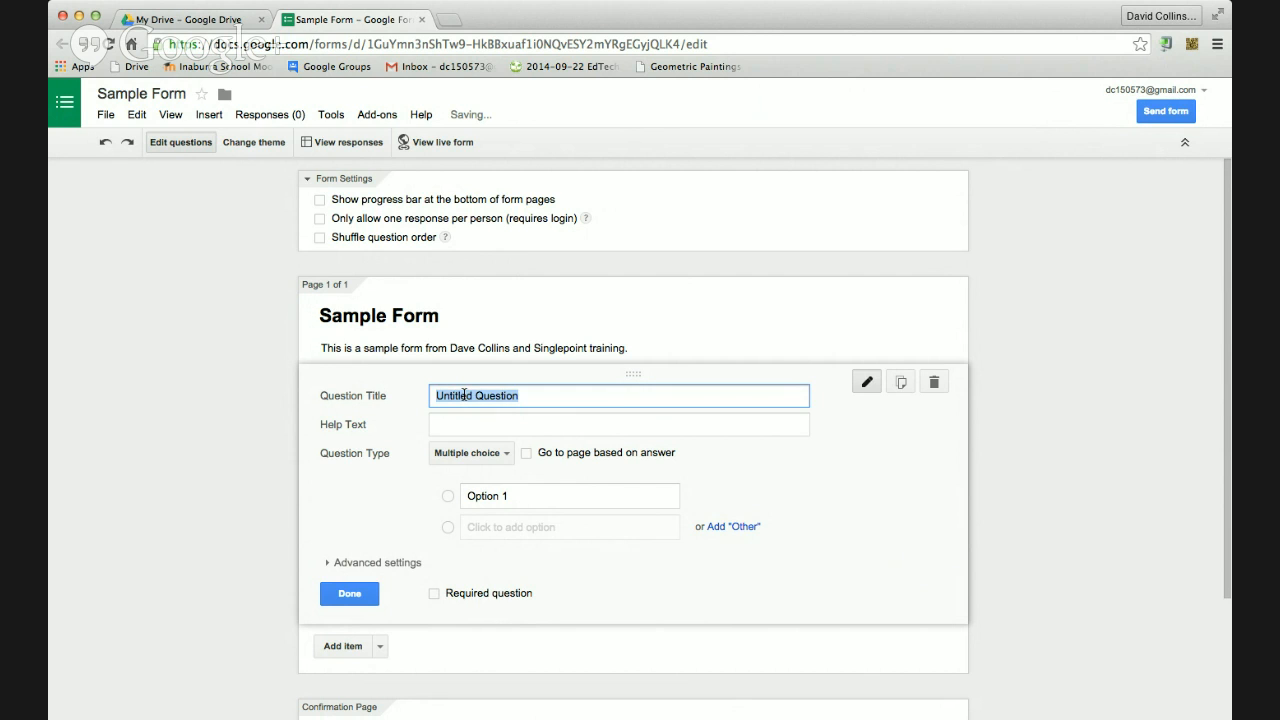
pyautogui.write('What scho')
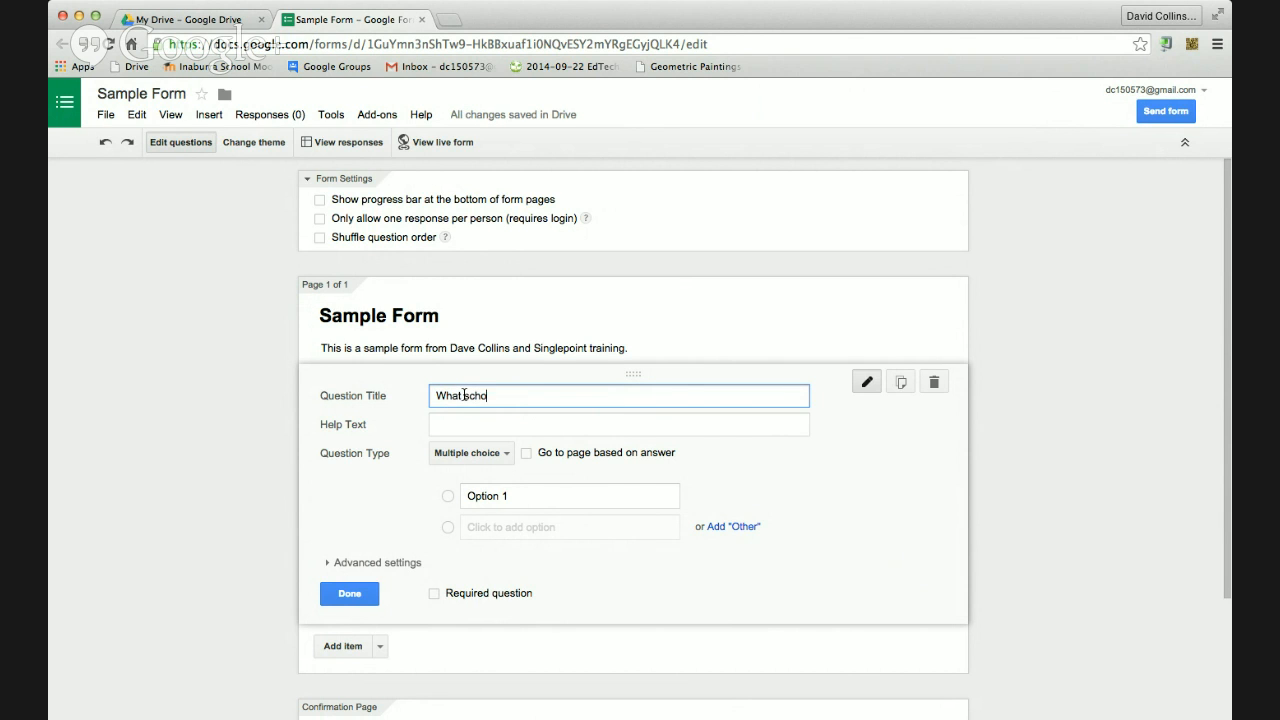
pyautogui.write('ol system are you from')
pyautogui.click(454, 420)
pyautogui.write('E.g. Caht')
pyautogui.press('BackSpace')
pyautogui.press('BackSpace')
pyautogui.write('tholic')
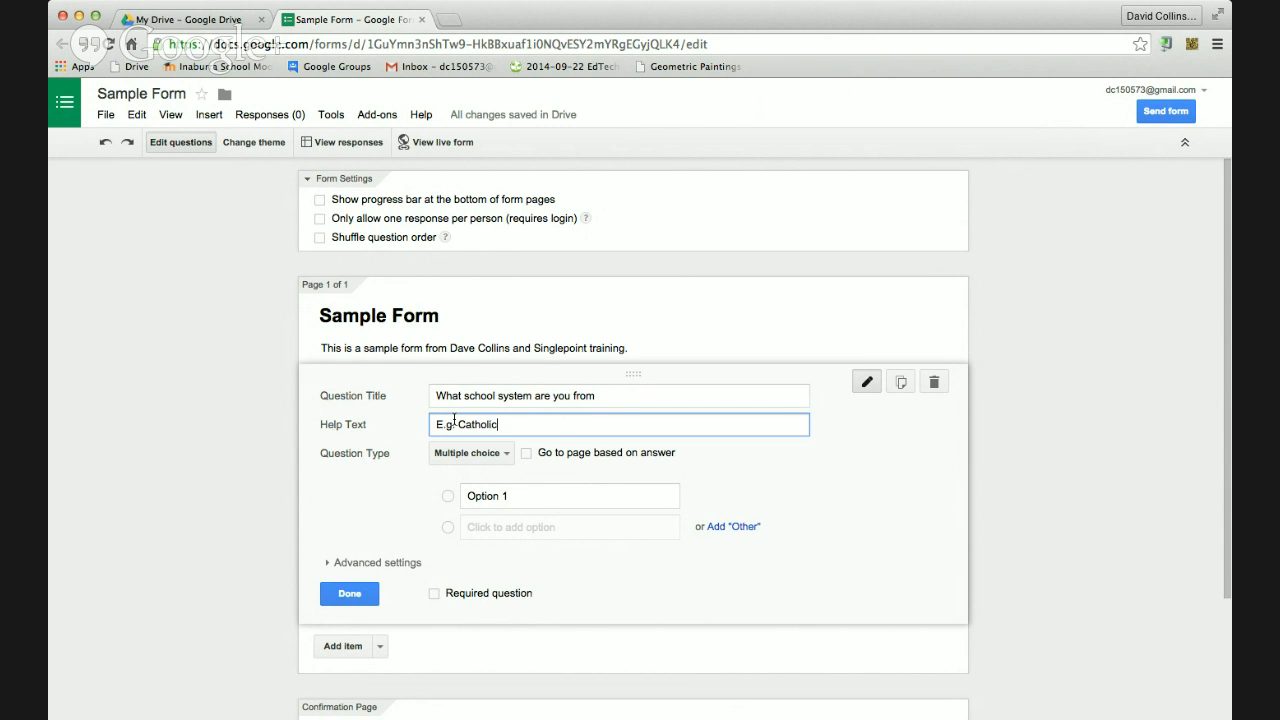
# Give the question the answer options Catholic, Independent and State
pyautogui.click(481, 496)
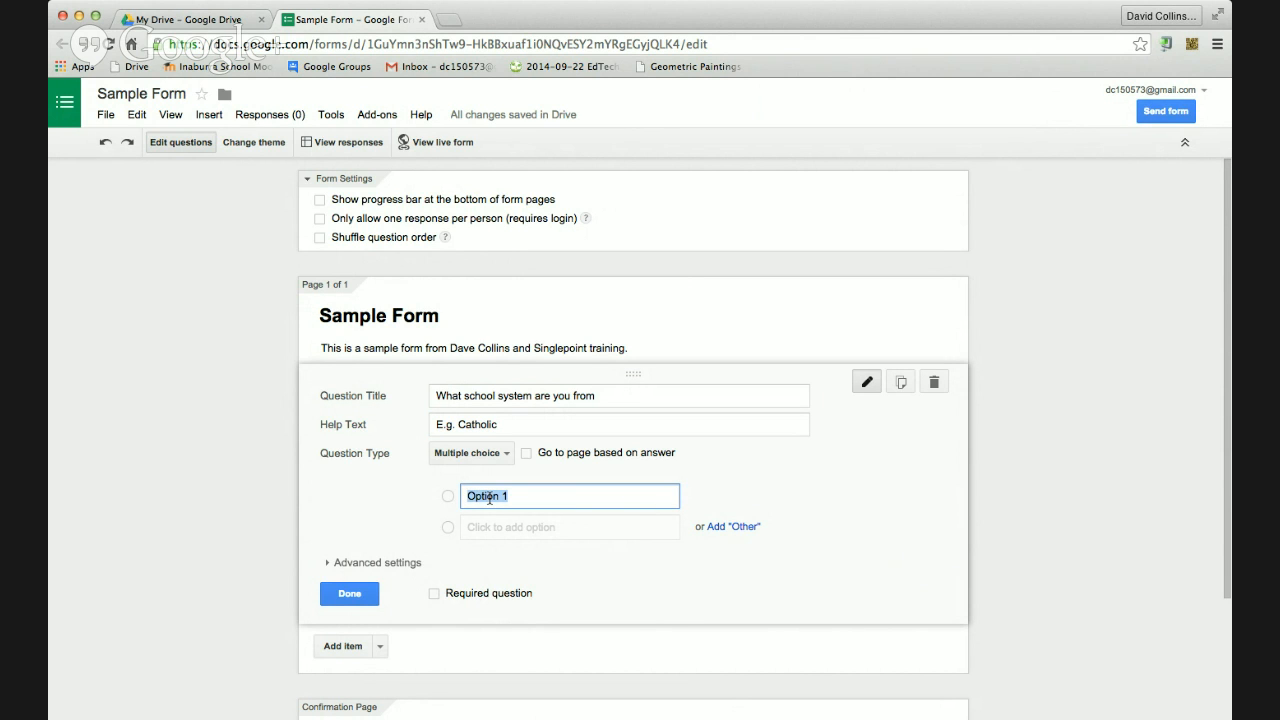
pyautogui.write('CAh')
pyautogui.click(502, 529)
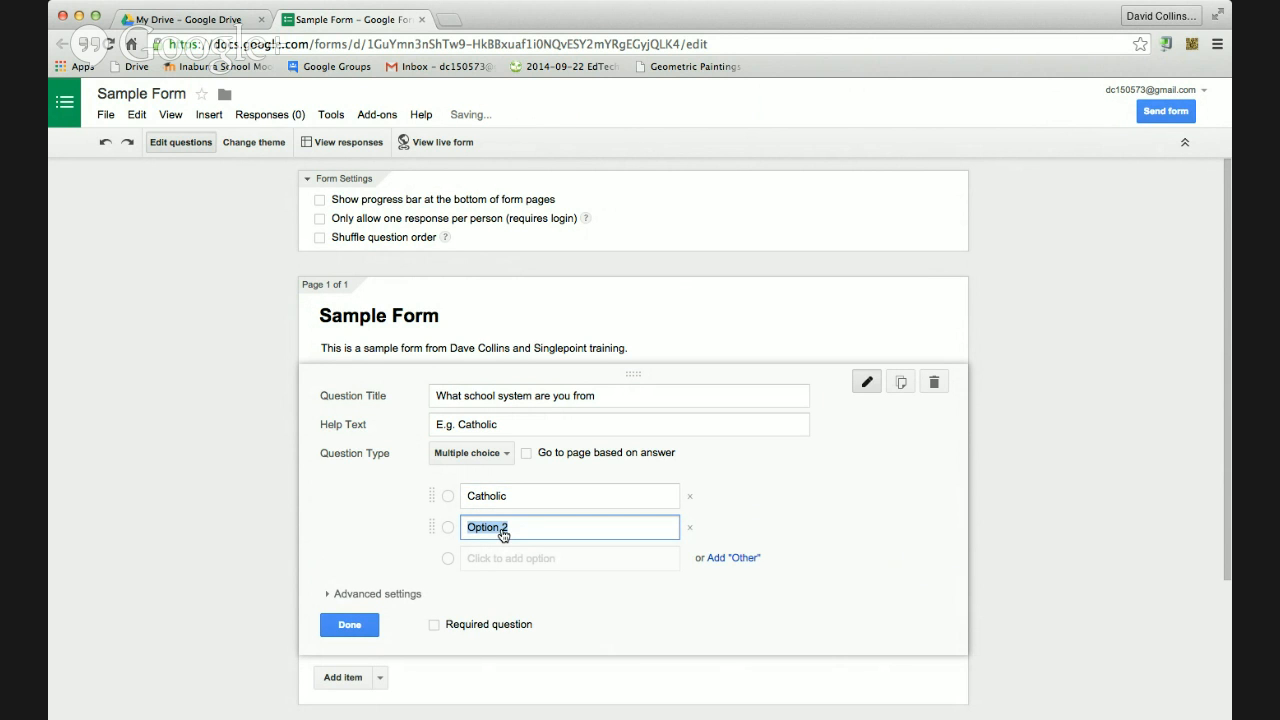
pyautogui.write('Independent')
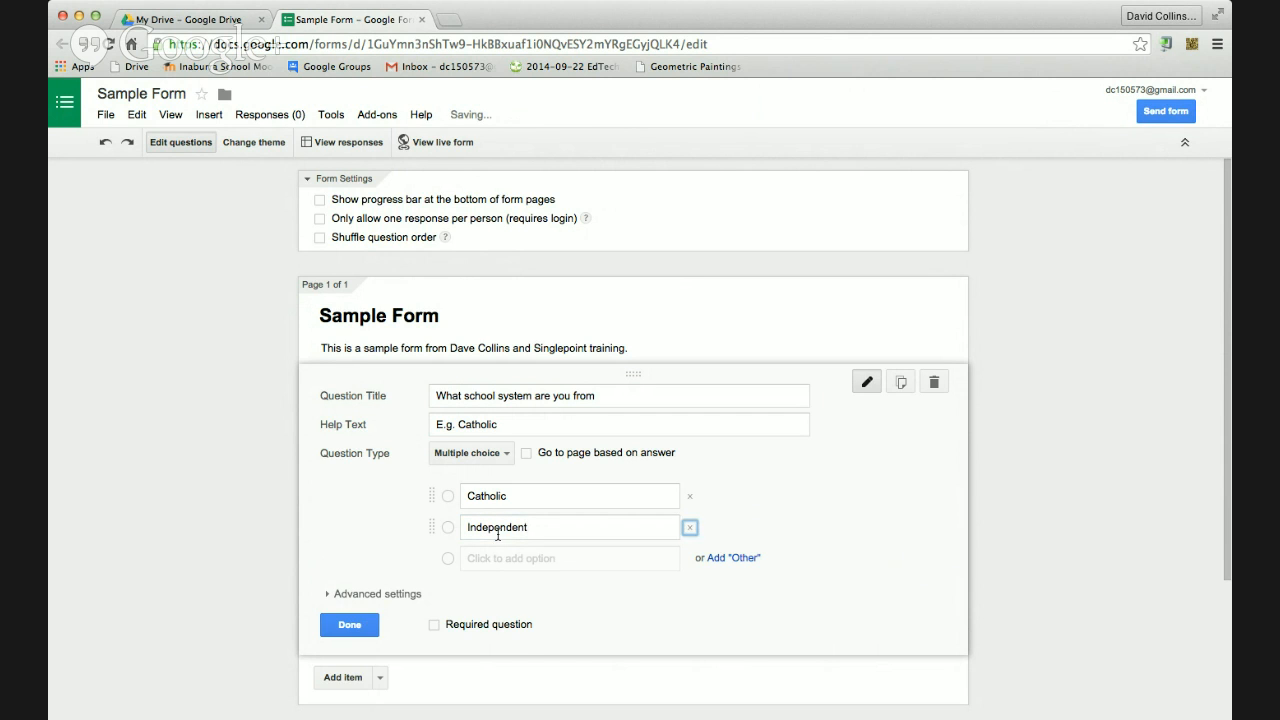
pyautogui.click(501, 559)
pyautogui.write('State')
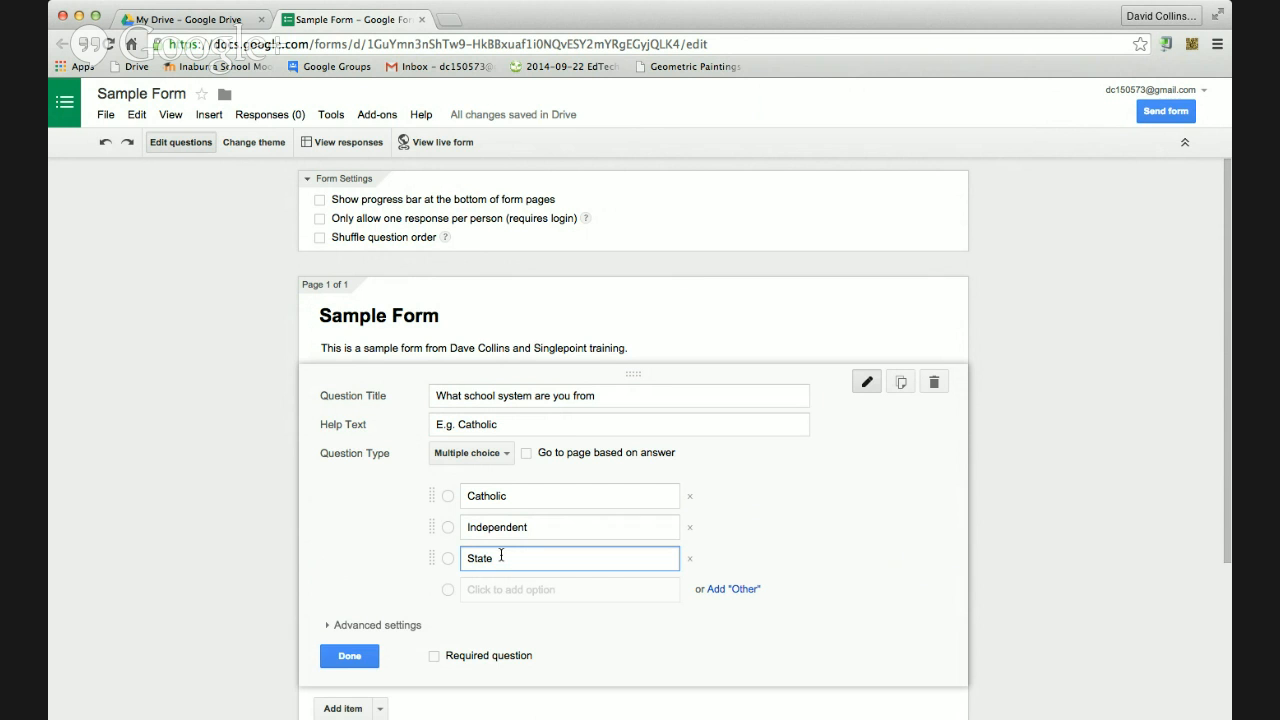
# Check the advanced settings, then mark the school system question as done
pyautogui.click(338, 626)
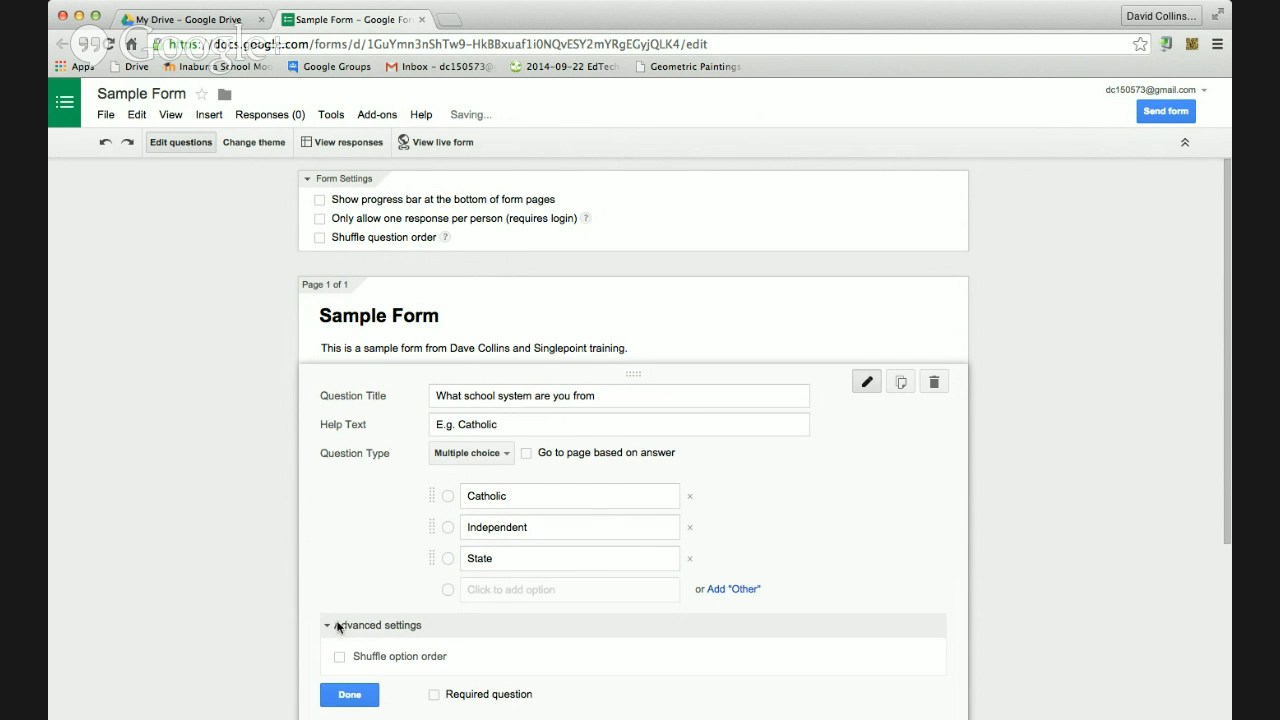
pyautogui.scroll(-2, 375, 626)
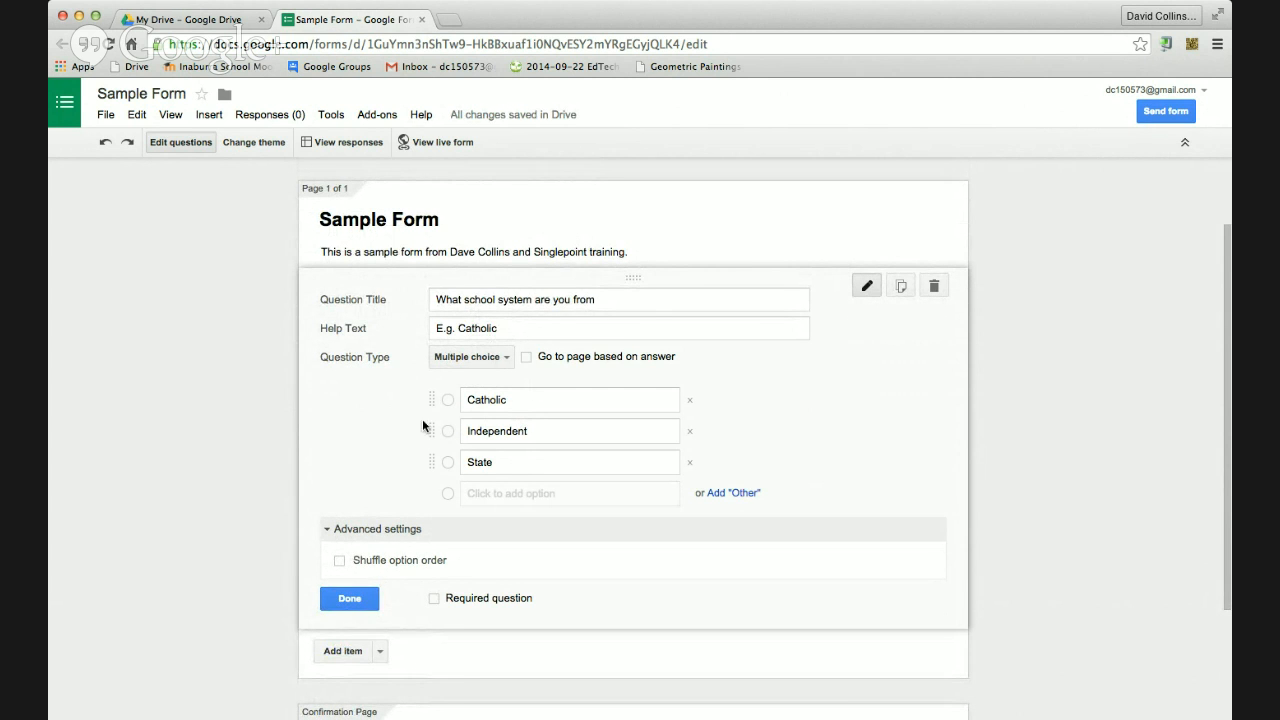
pyautogui.click(500, 528)
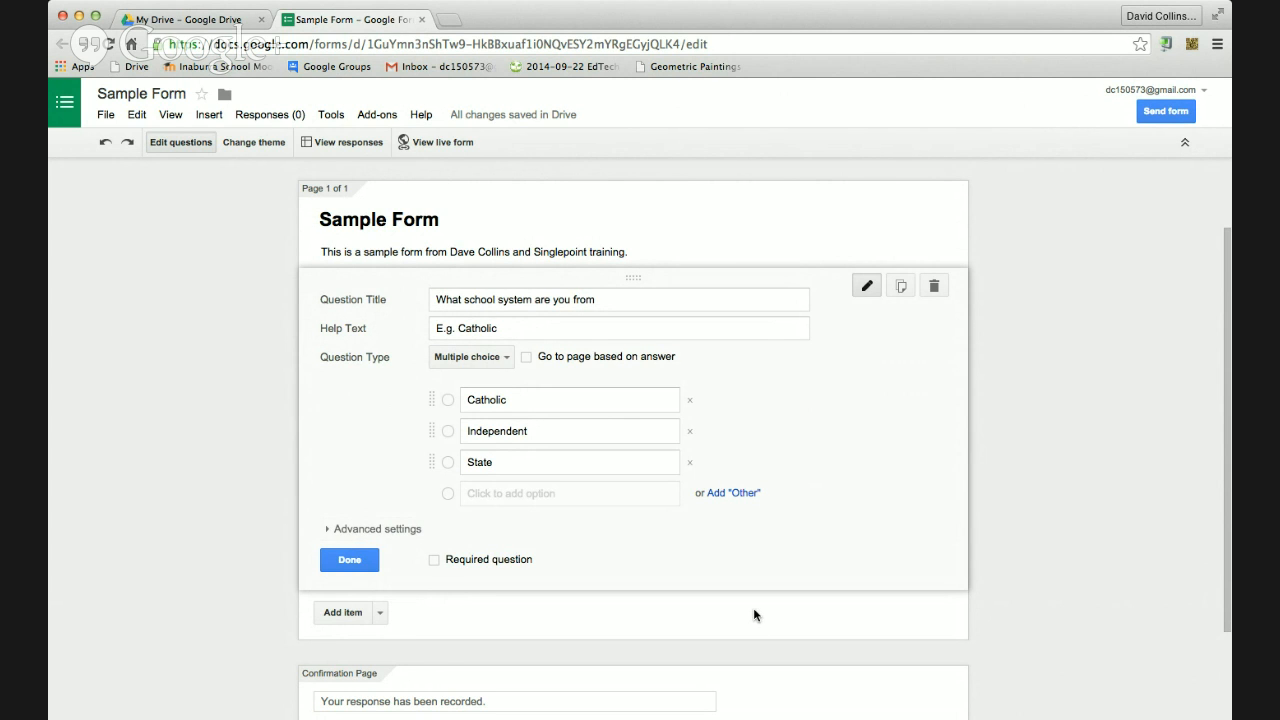
pyautogui.scroll(-1, 755, 615)
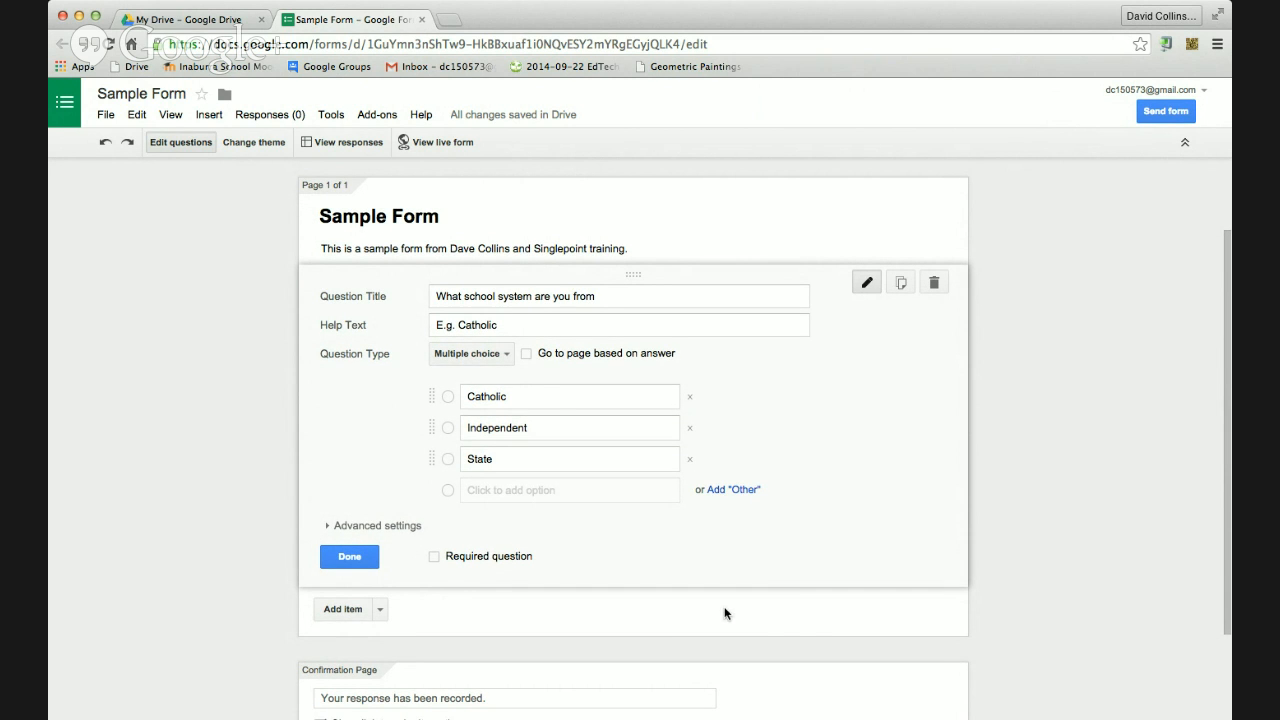
pyautogui.click(360, 559)
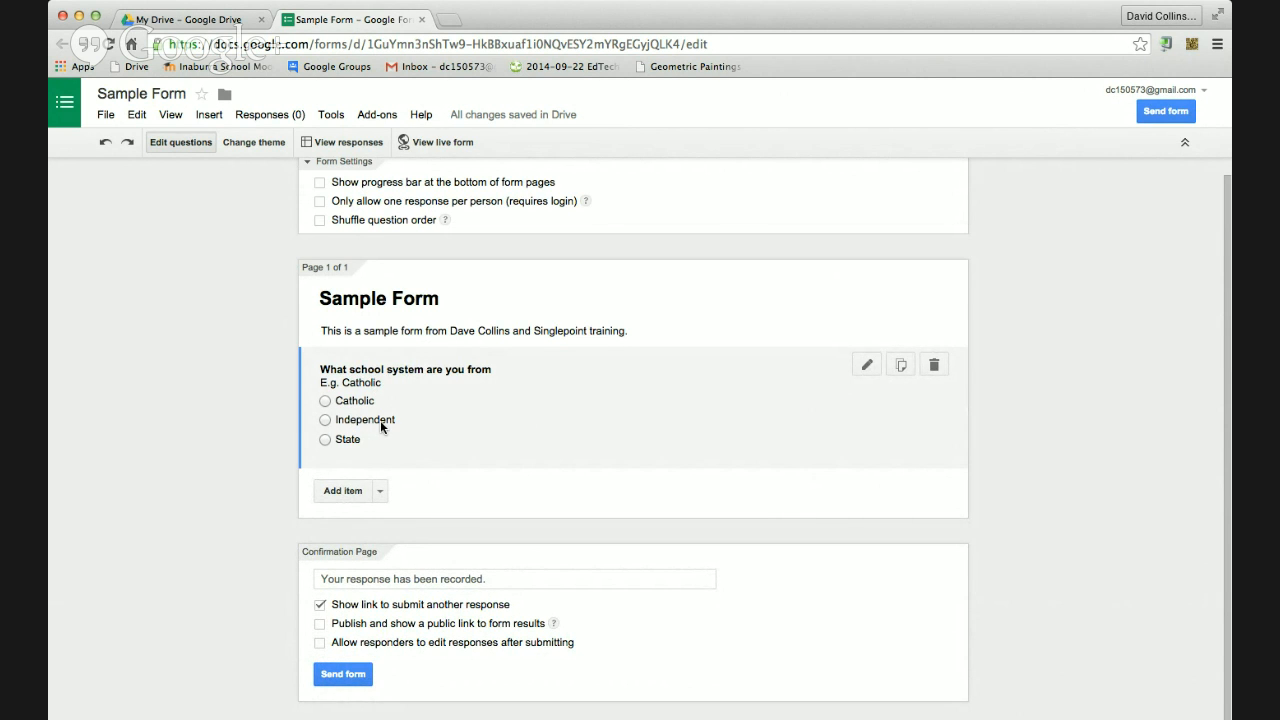
# Add a 'Name:' text question and drag it above the school system question
pyautogui.click(380, 492)
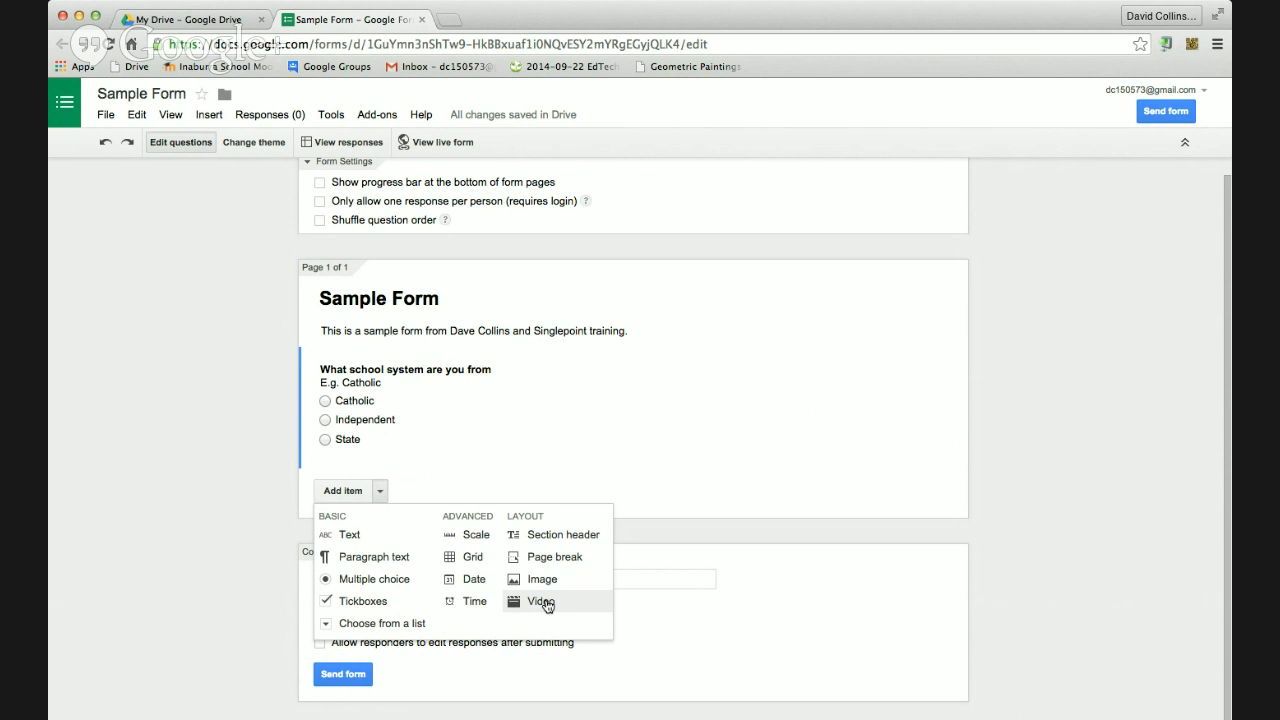
pyautogui.click(347, 536)
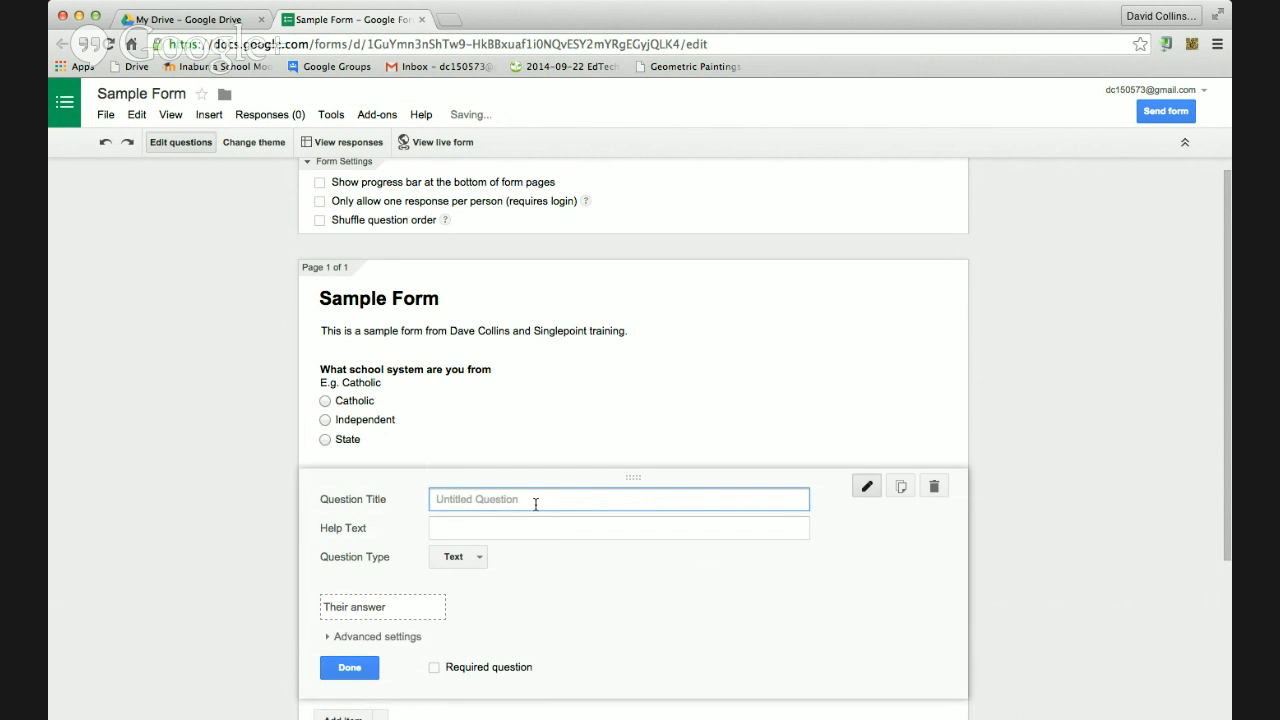
pyautogui.write('Name:')
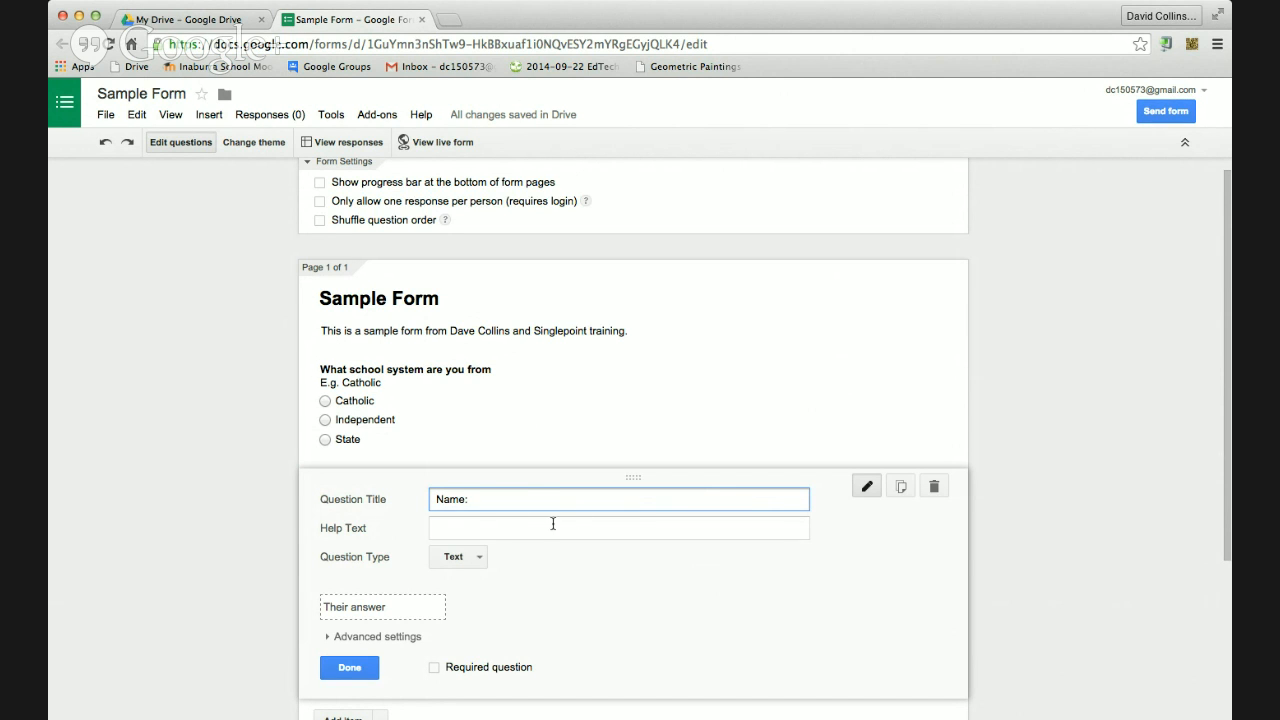
pyautogui.click(368, 667)
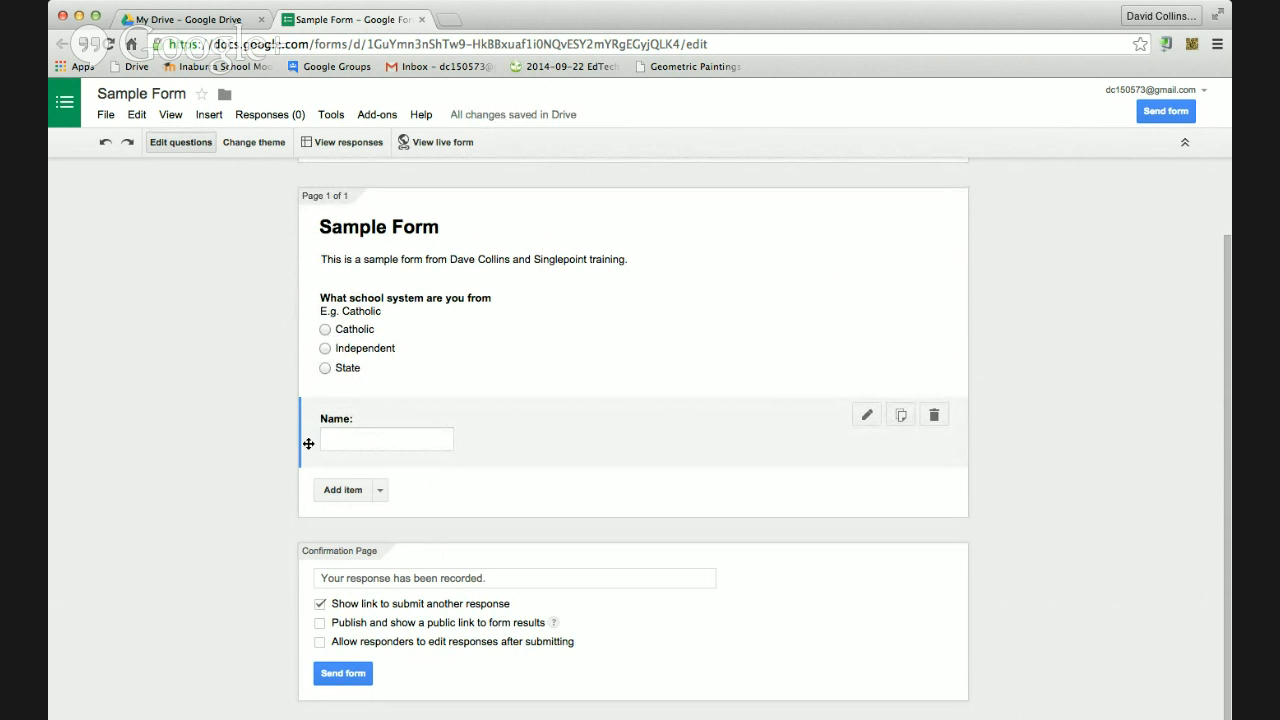
pyautogui.moveTo(310, 436); pyautogui.dragTo(311, 330)
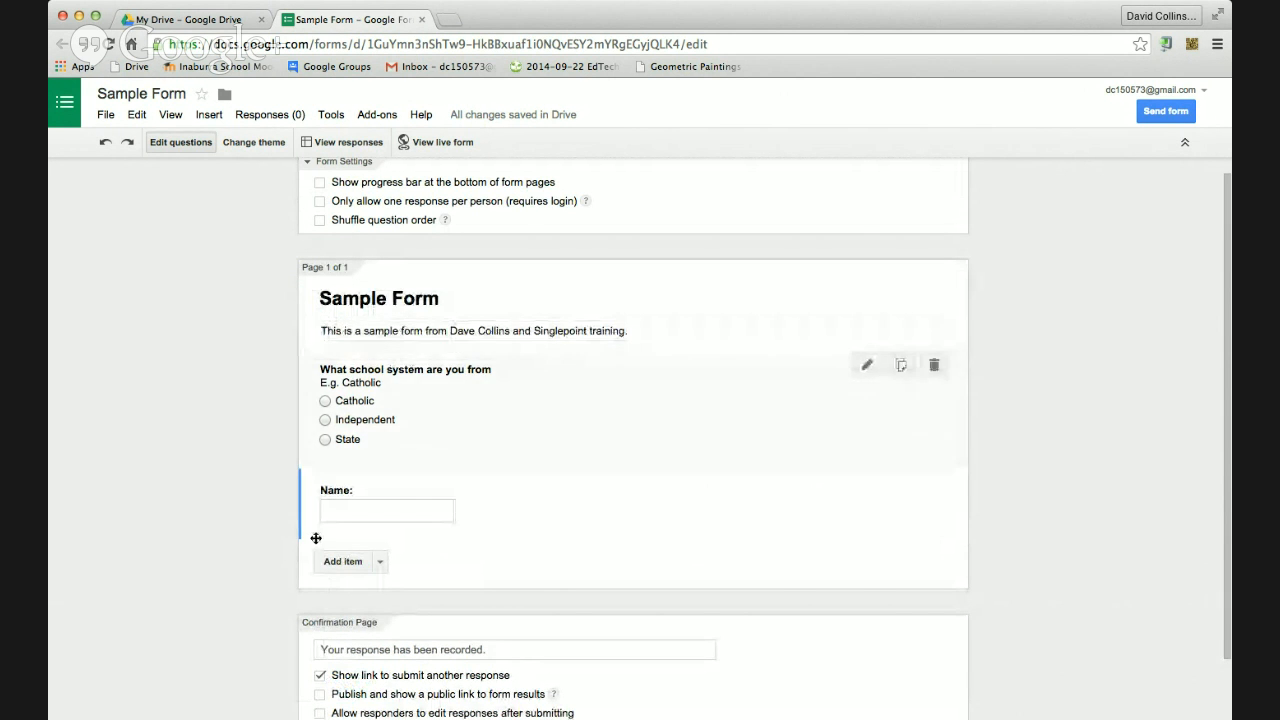
pyautogui.moveTo(314, 523); pyautogui.dragTo(326, 430)
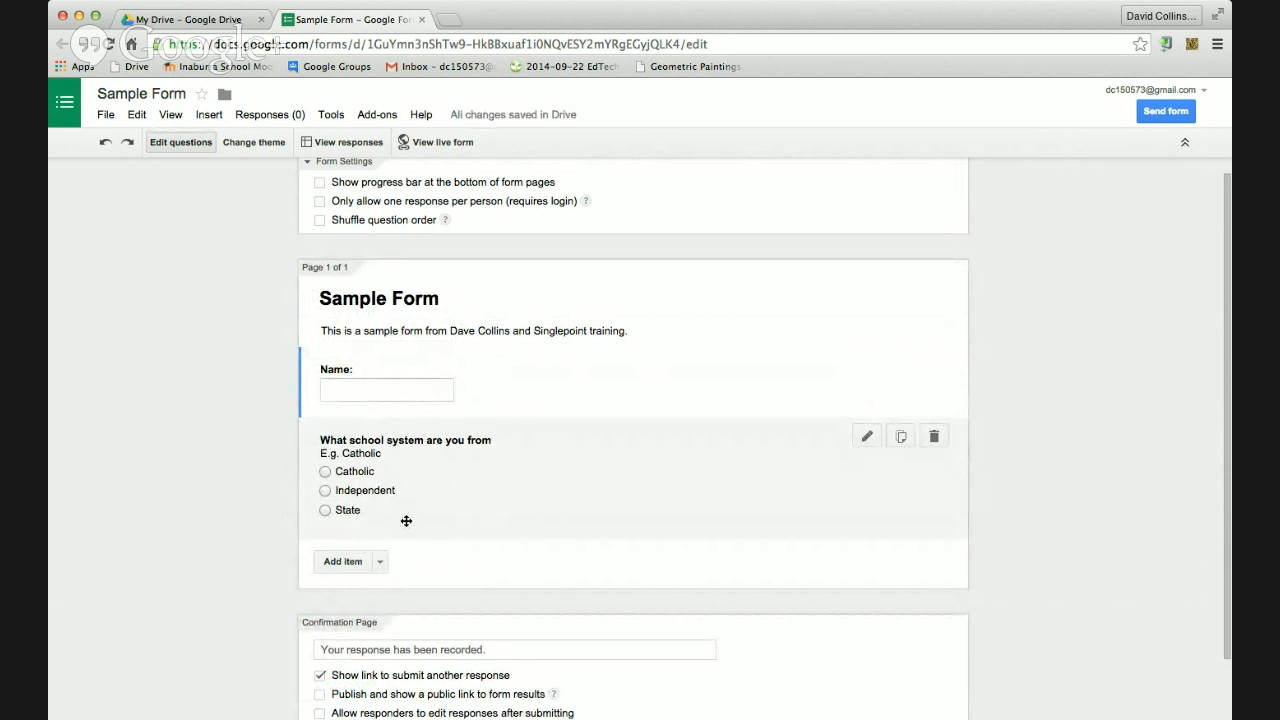
# Add a paragraph question 'Please describe what it is that you do for a job?'
pyautogui.click(379, 563)
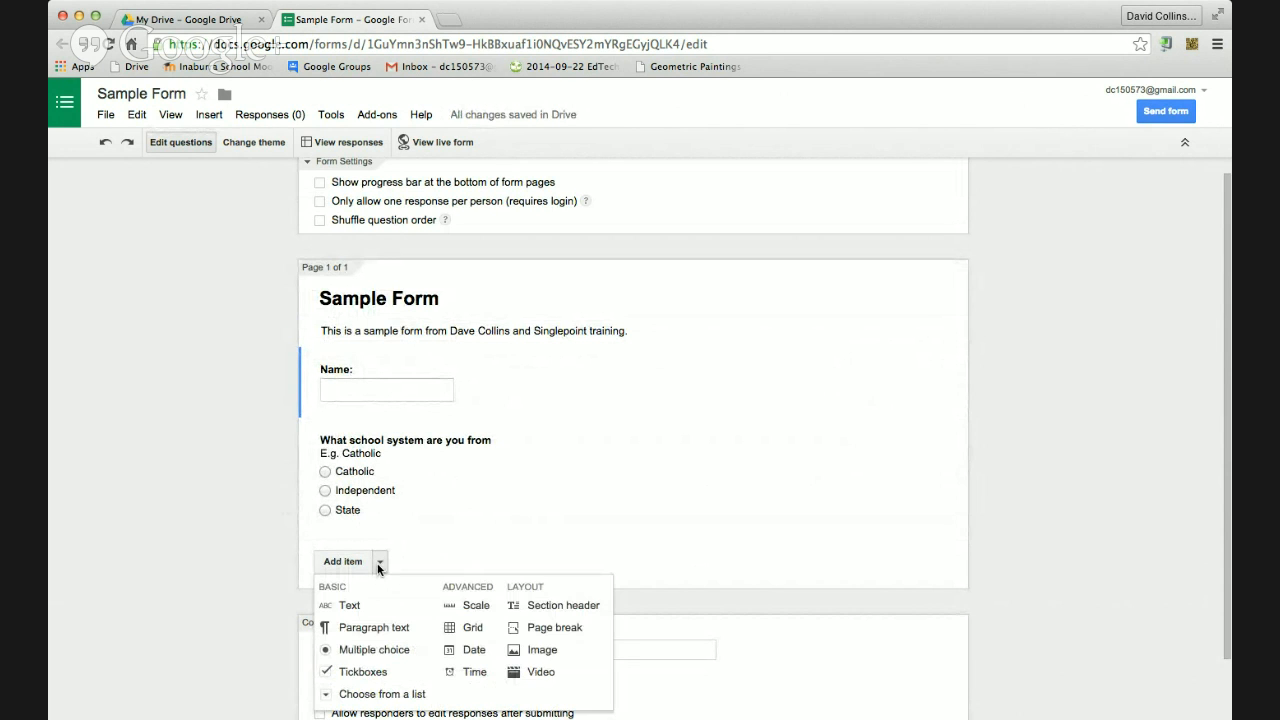
pyautogui.click(379, 628)
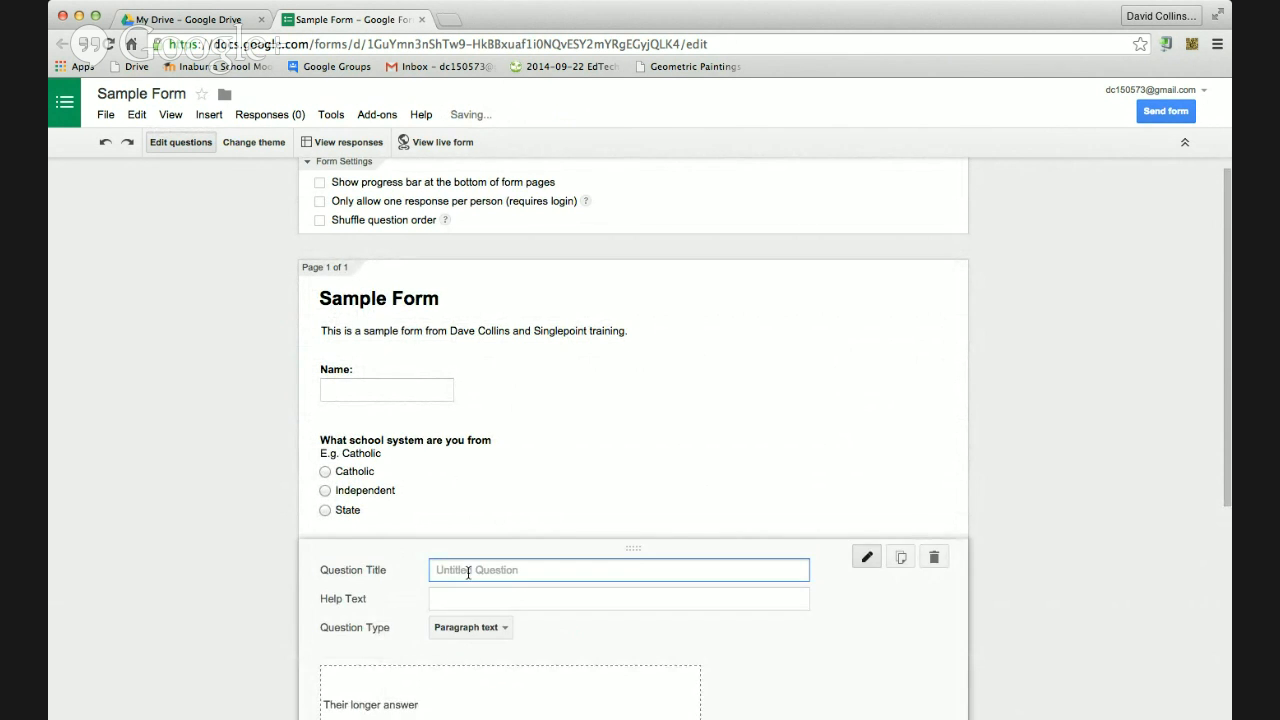
pyautogui.write('PLease de')
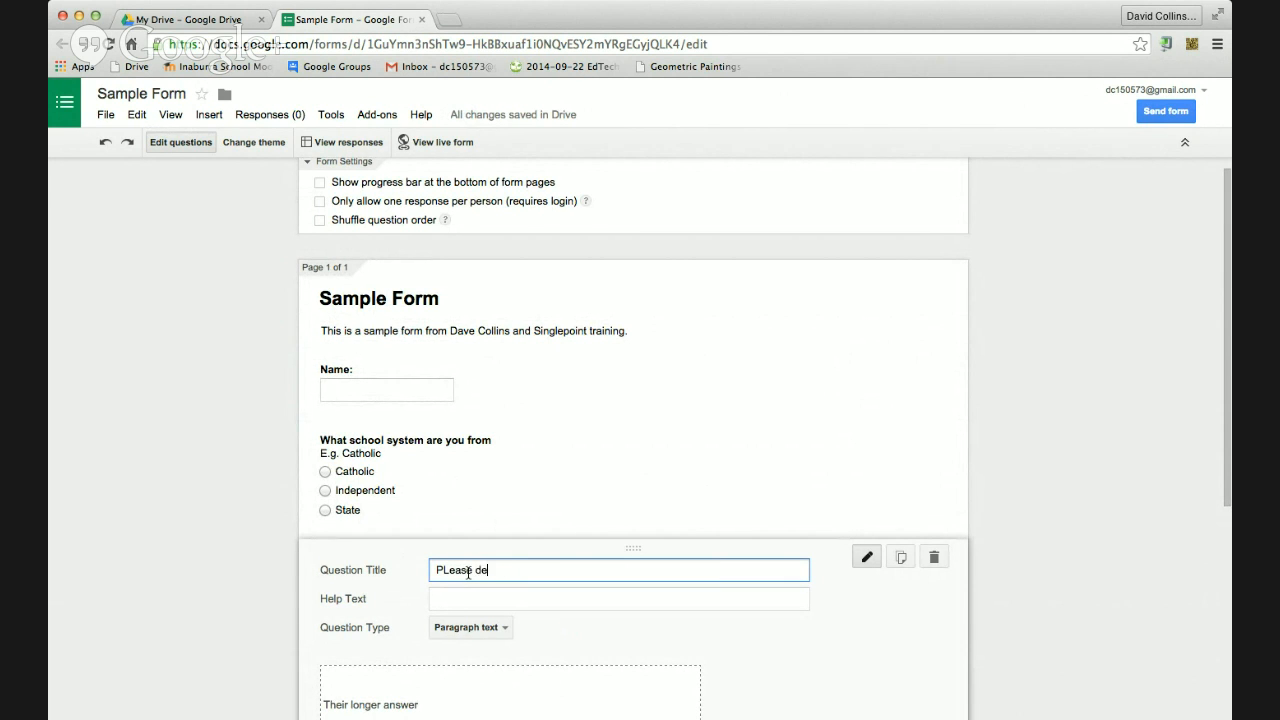
pyautogui.write('scribe what it is that you do for a jb?')
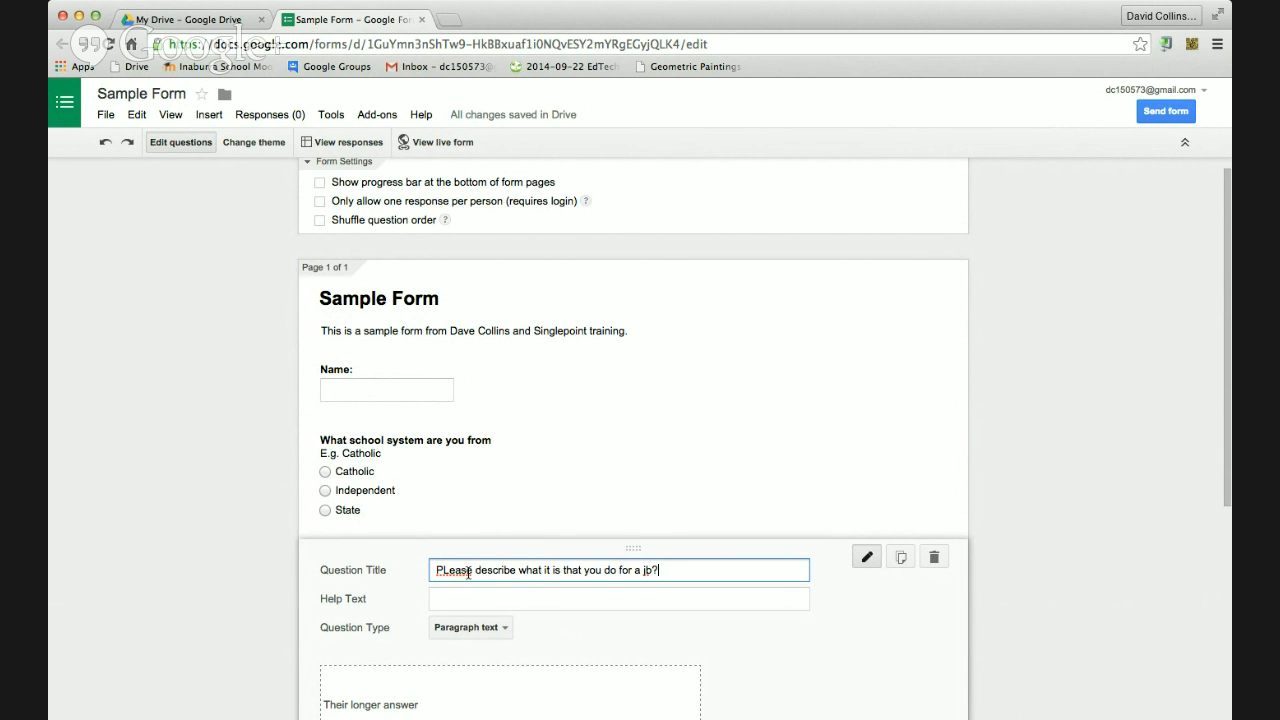
pyautogui.press('BackSpace')
pyautogui.press('BackSpace')
pyautogui.write('job?')
pyautogui.click(448, 571)
pyautogui.press('BackSpace')
pyautogui.write('l')
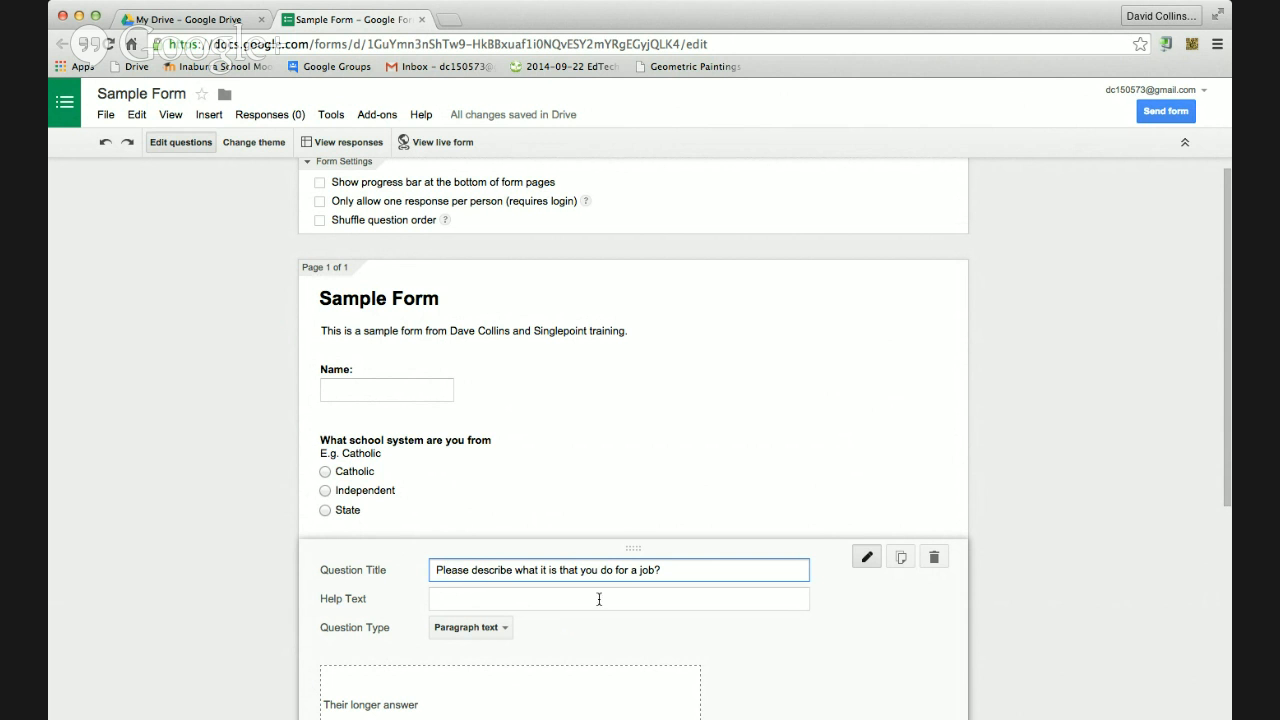
pyautogui.scroll(-2, 502, 620)
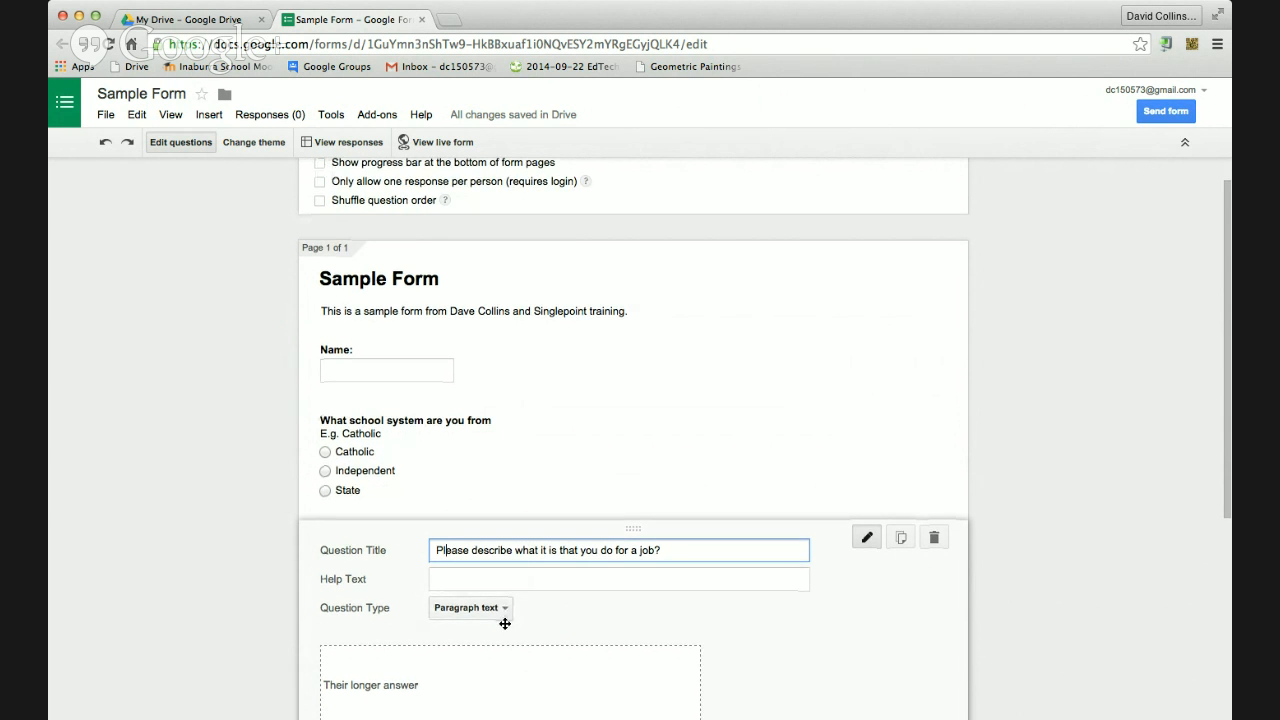
pyautogui.scroll(-1, 504, 628)
pyautogui.click(340, 621)
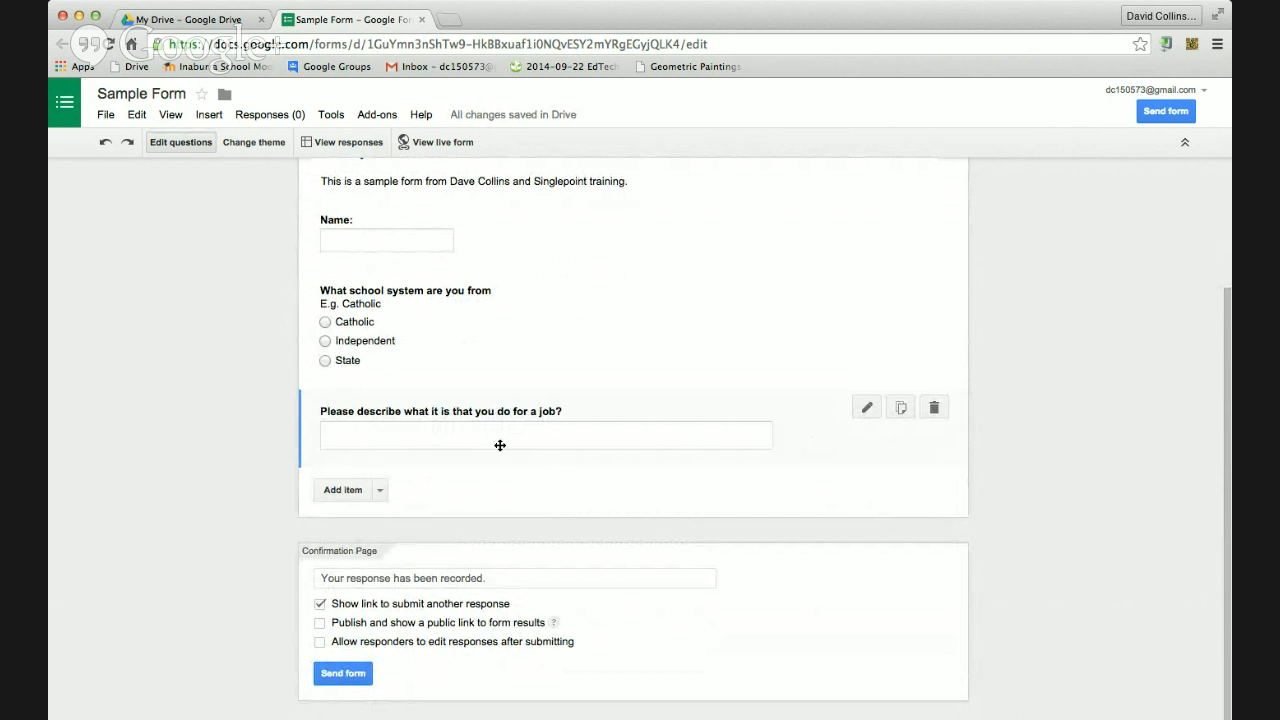
# Add checkbox question 'What is the best day of the year': Christmas, New Years Eve, Easter, Other
pyautogui.click(379, 492)
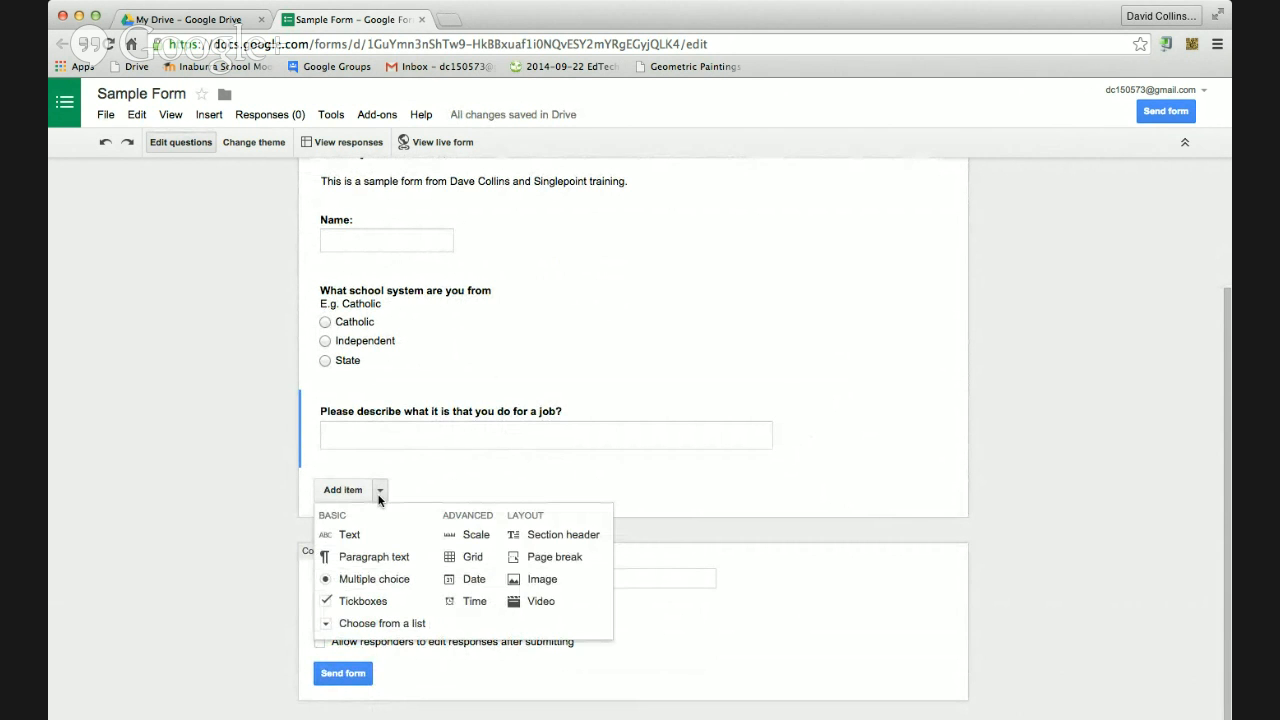
pyautogui.click(352, 603)
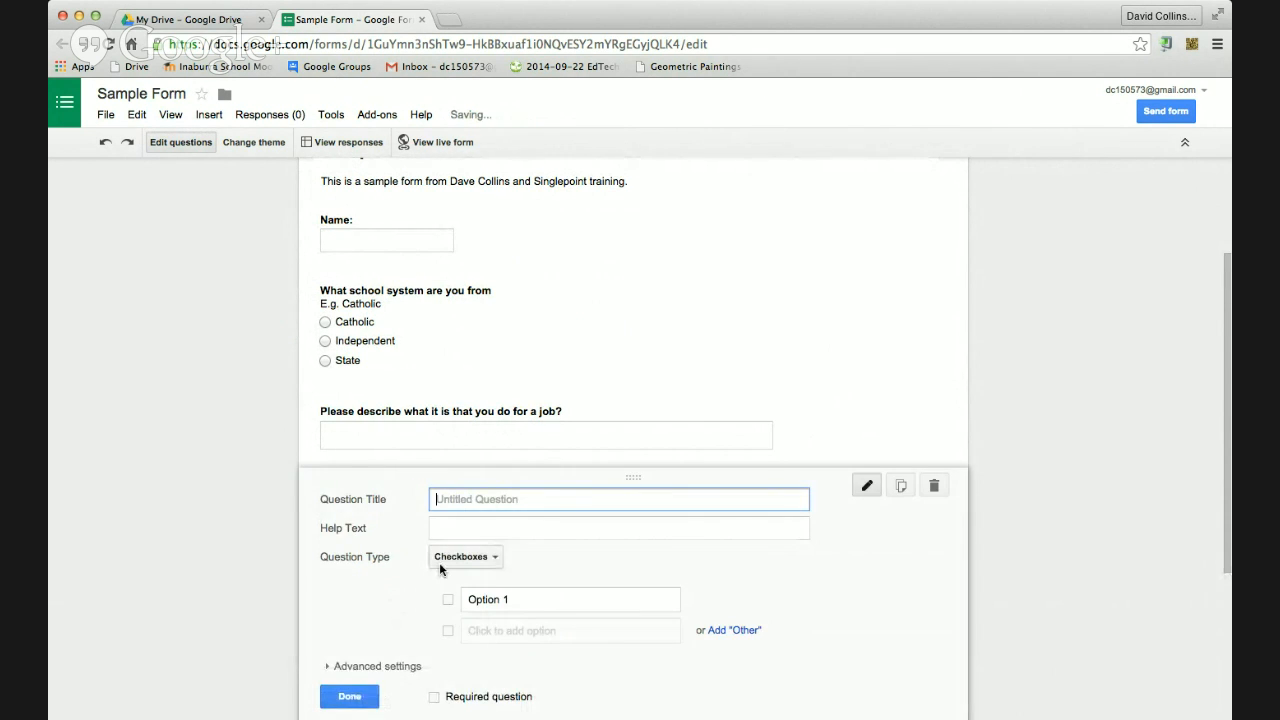
pyautogui.write('What is')
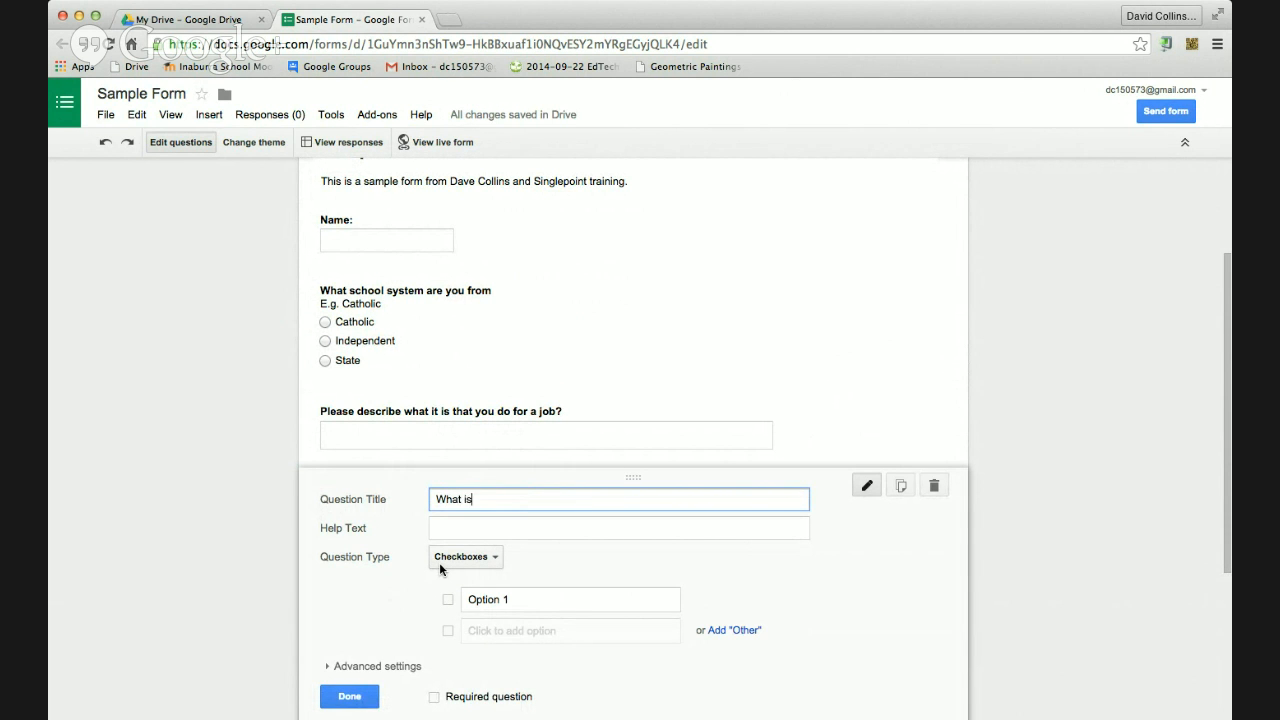
pyautogui.write(' the best day of the year')
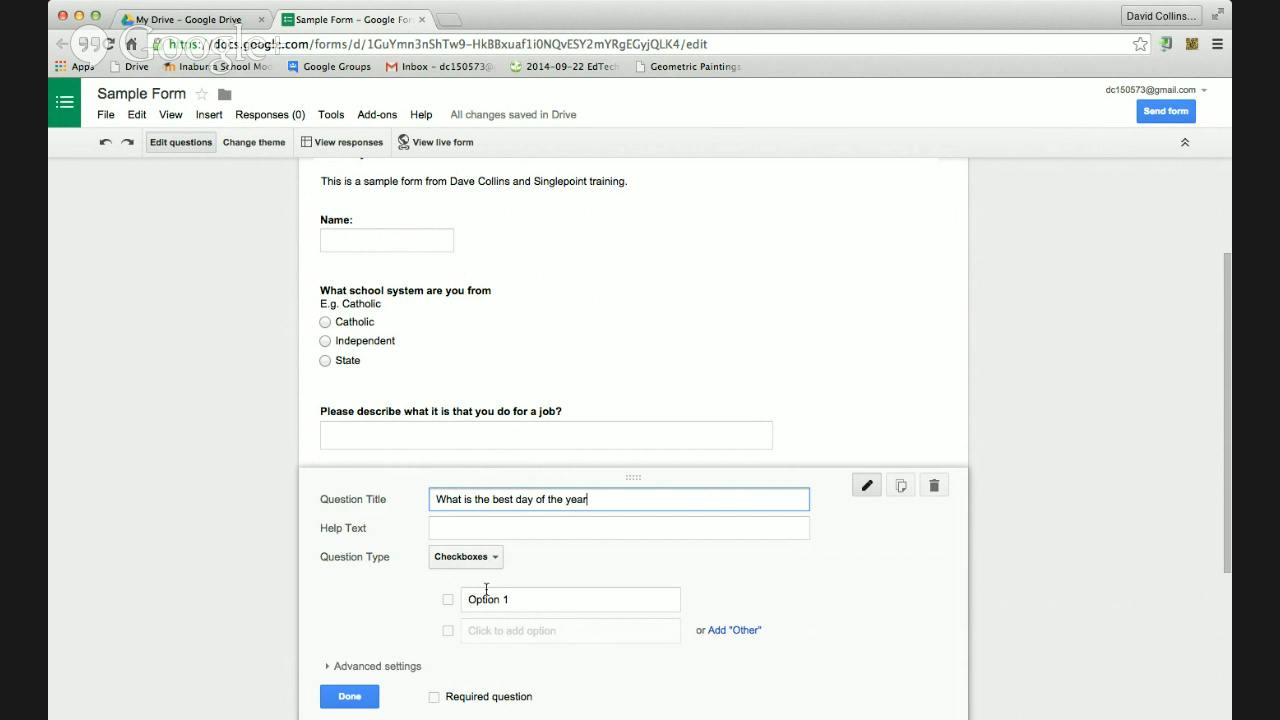
pyautogui.click(480, 597)
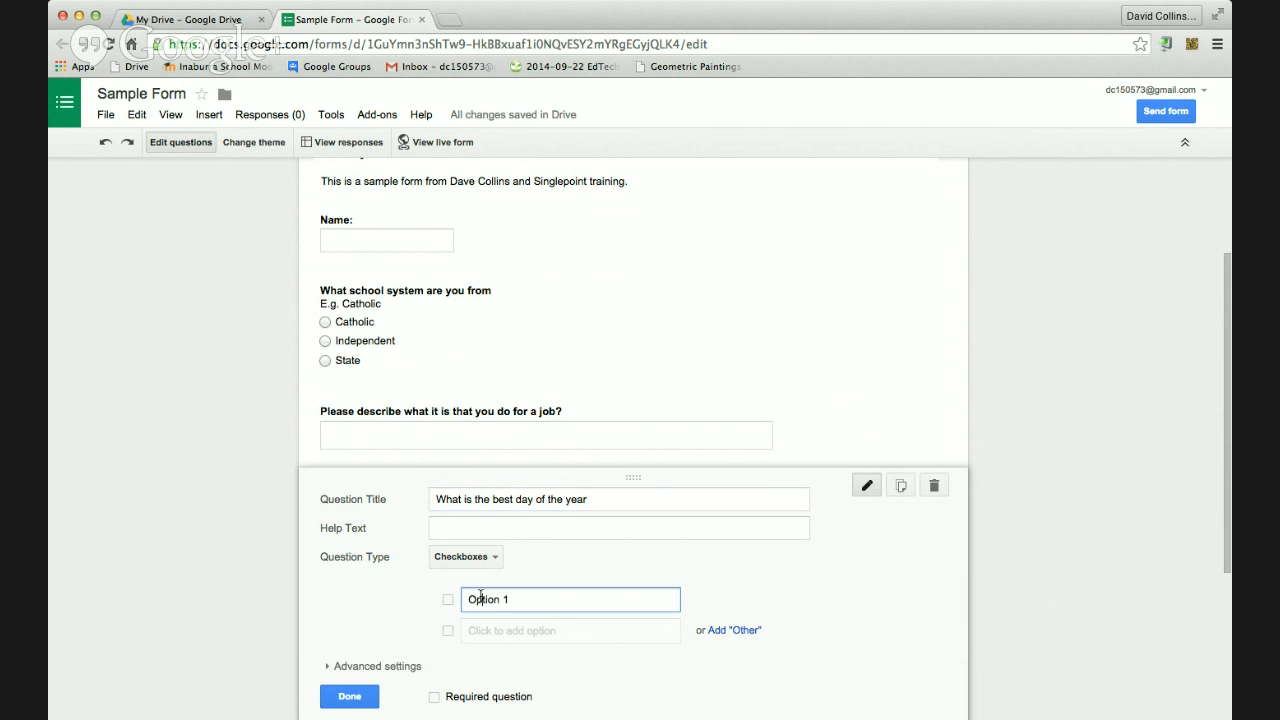
pyautogui.write('Christmas')
pyautogui.press('Return')
pyautogui.write('Ne')
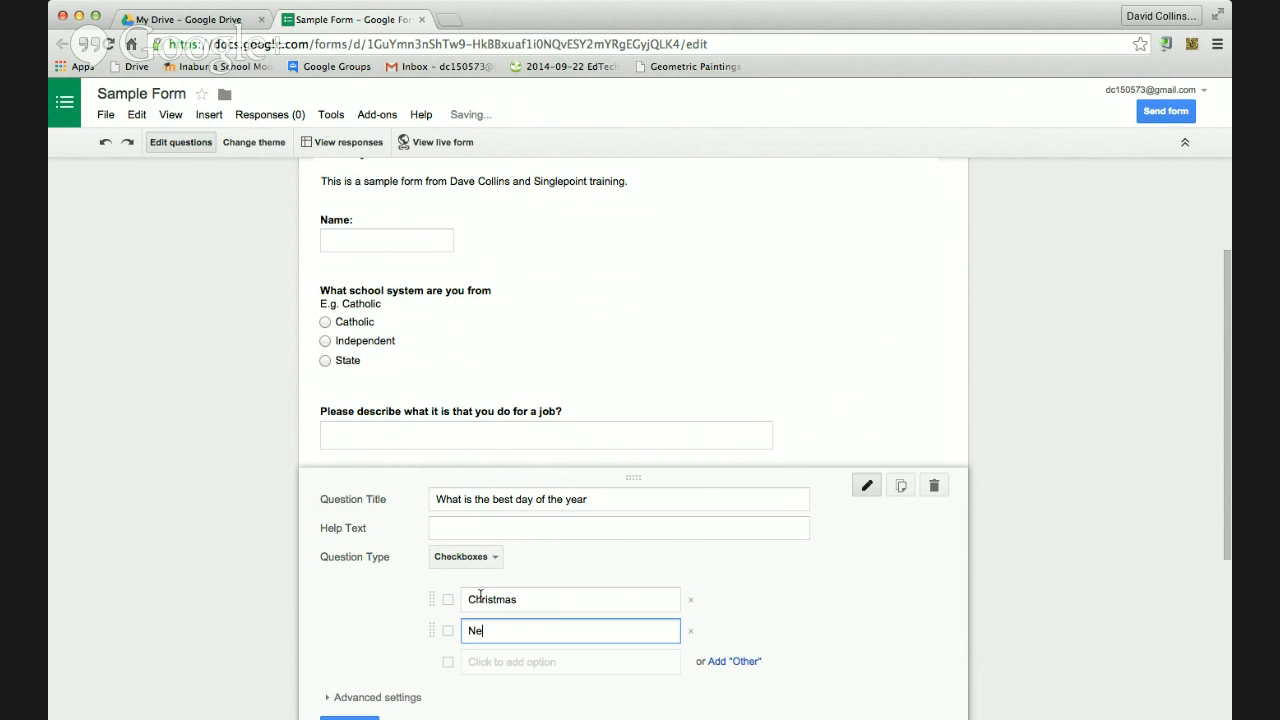
pyautogui.write('w Years Eve')
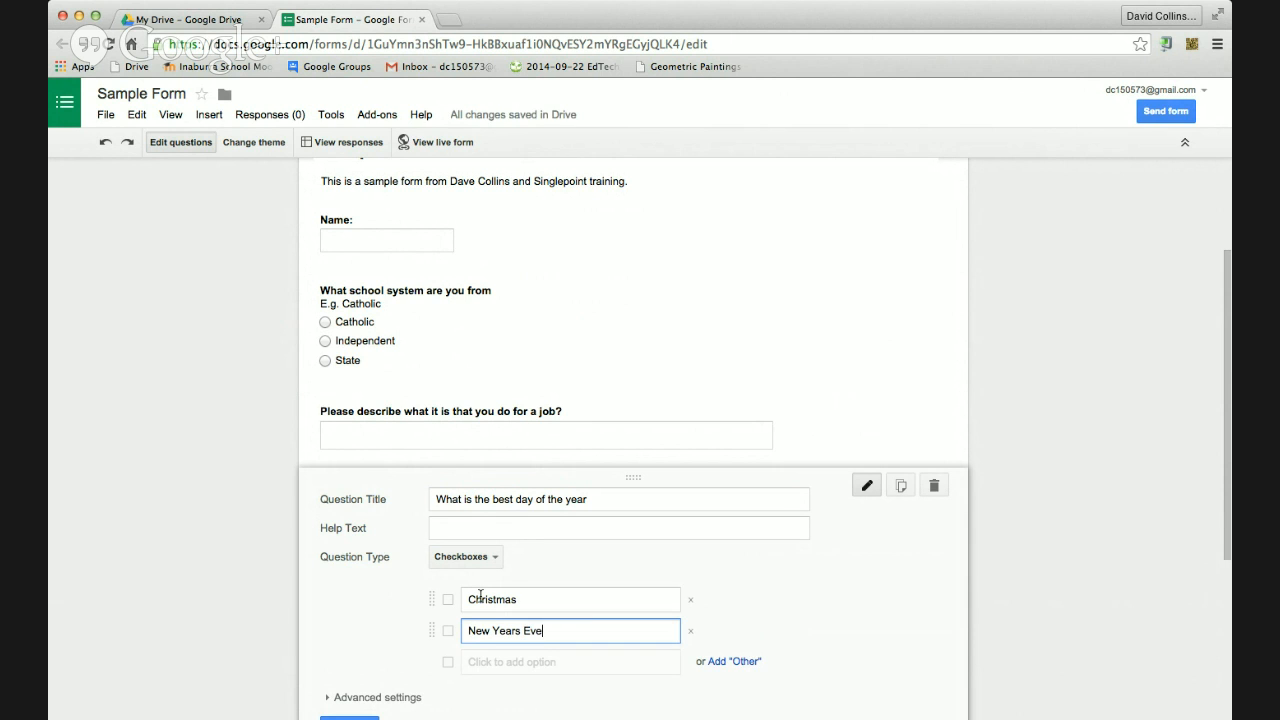
pyautogui.press('Return')
pyautogui.write('E')
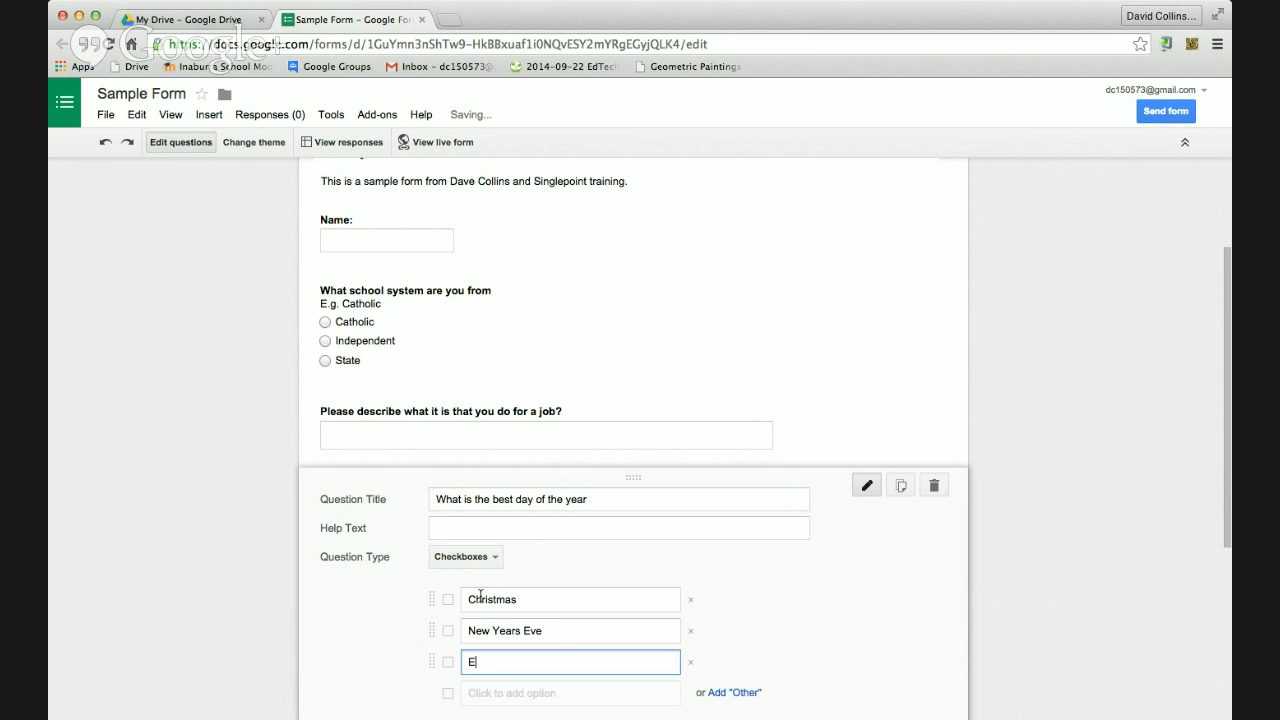
pyautogui.write('aster')
pyautogui.click(726, 691)
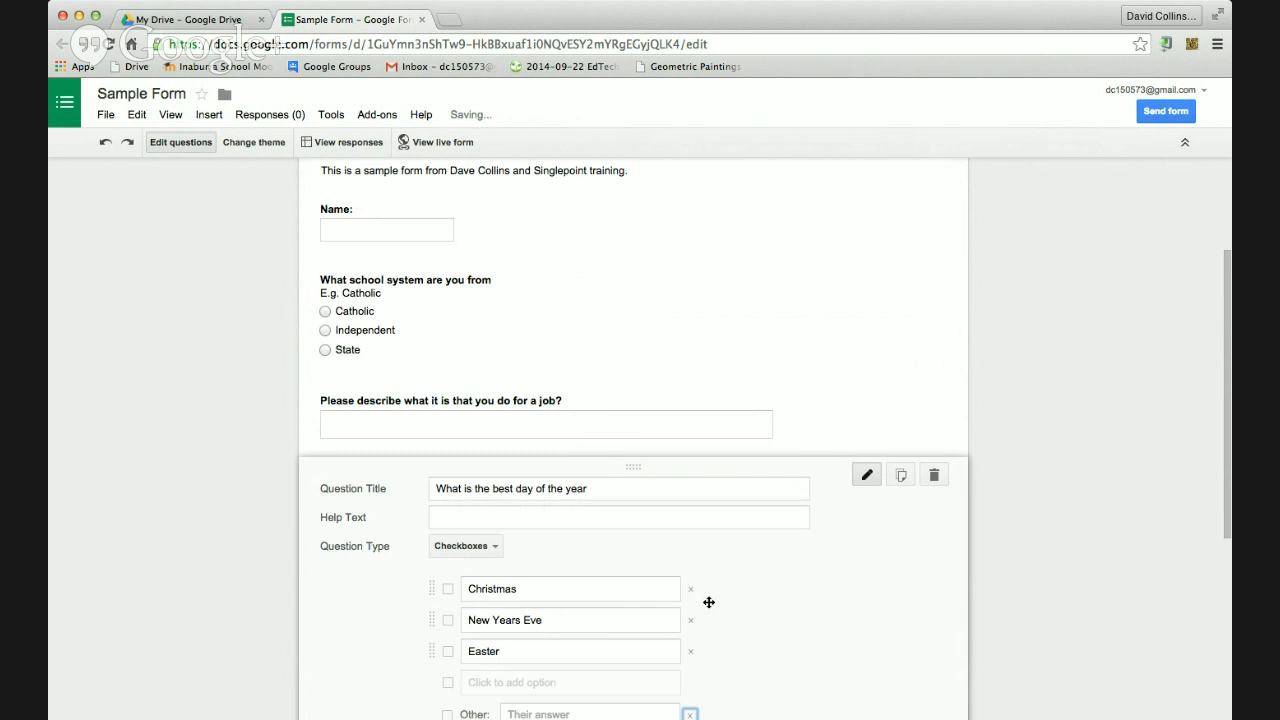
pyautogui.scroll(-3, 706, 603)
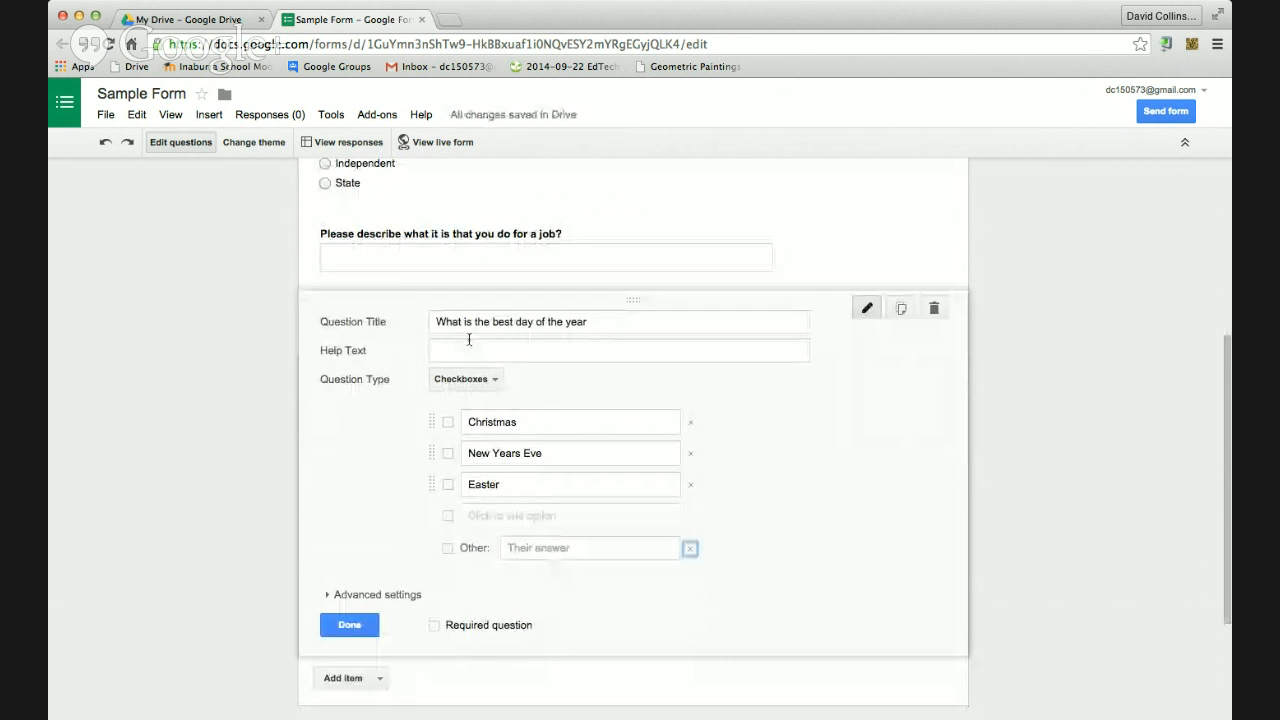
pyautogui.click(345, 624)
pyautogui.moveTo(375, 364)
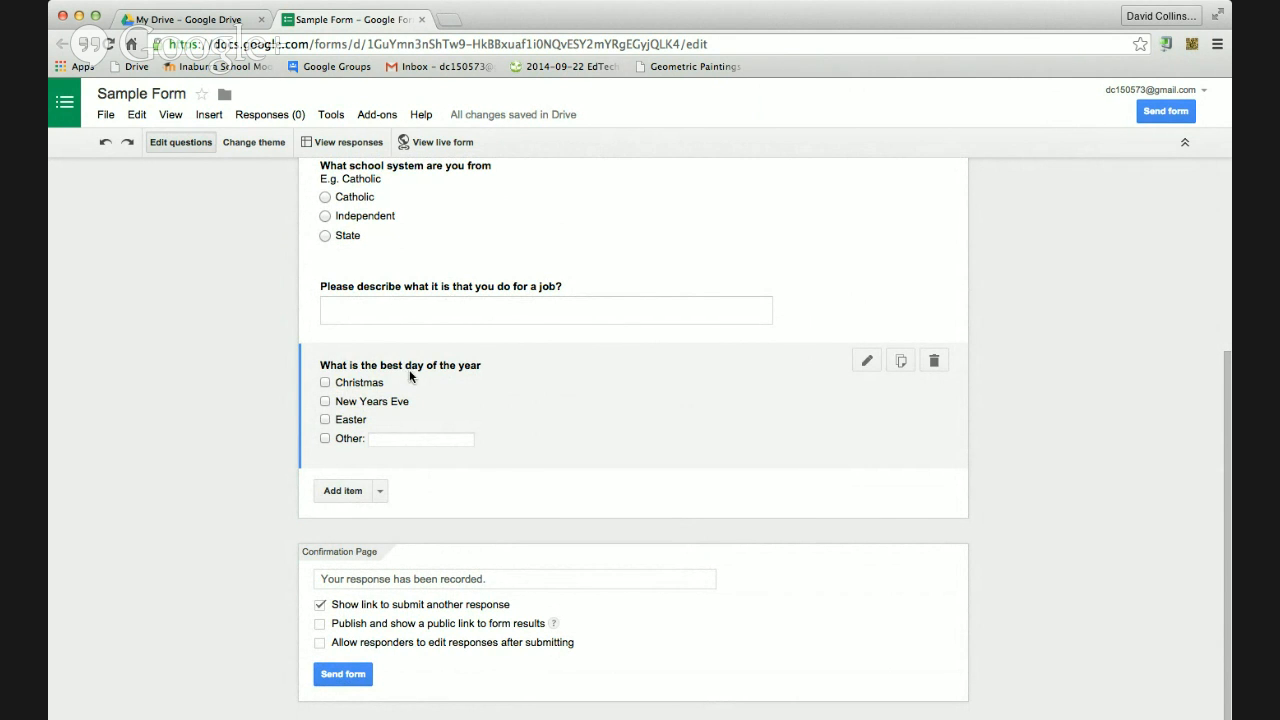
# Rename the best-day checkbox question to 'What is the days of the year that you enjoy?'
pyautogui.click(426, 370)
pyautogui.tripleClick(600, 372)
pyautogui.write('Wah')
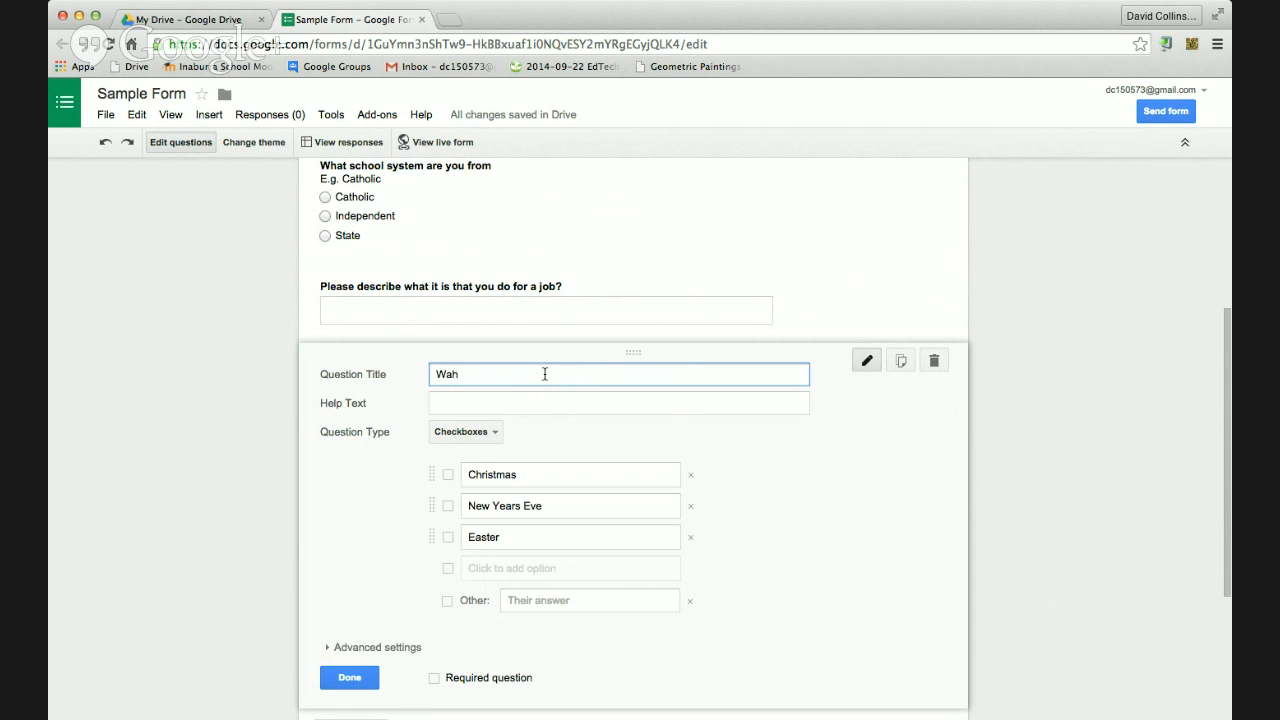
pyautogui.write('t is the day ')
pyautogui.write('of the')
pyautogui.press('BackSpace')
pyautogui.press('BackSpace')
pyautogui.press('BackSpace')
pyautogui.write('of the year that you en')
pyautogui.click(349, 677)
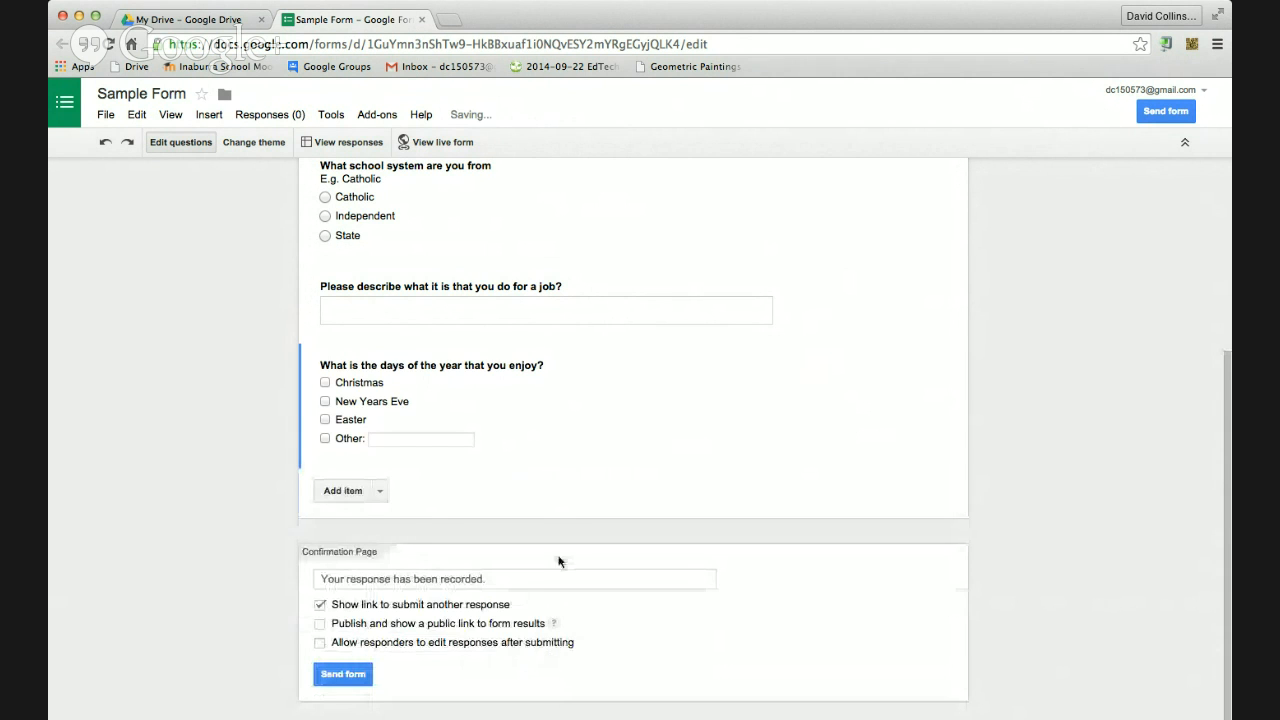
pyautogui.scroll(5, 548, 440)
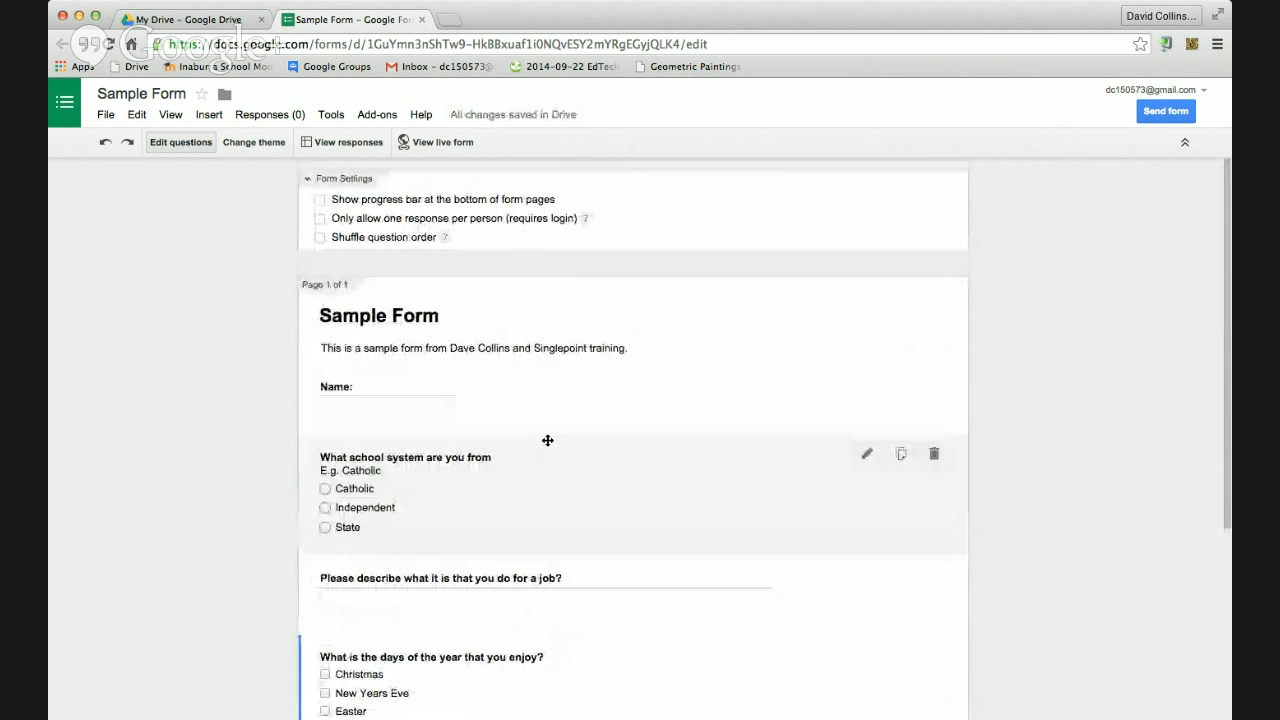
pyautogui.scroll(-5, 548, 440)
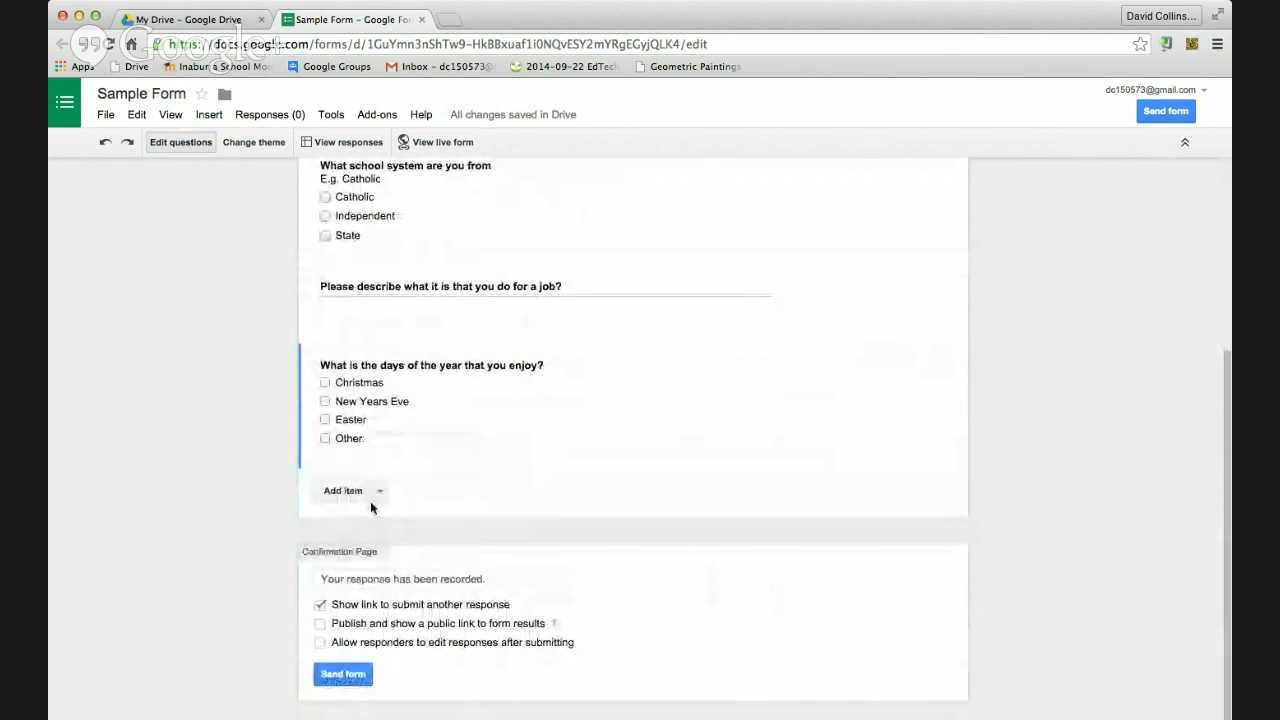
# Open the Add item question-type list and dismiss it without adding anything
pyautogui.click(380, 492)
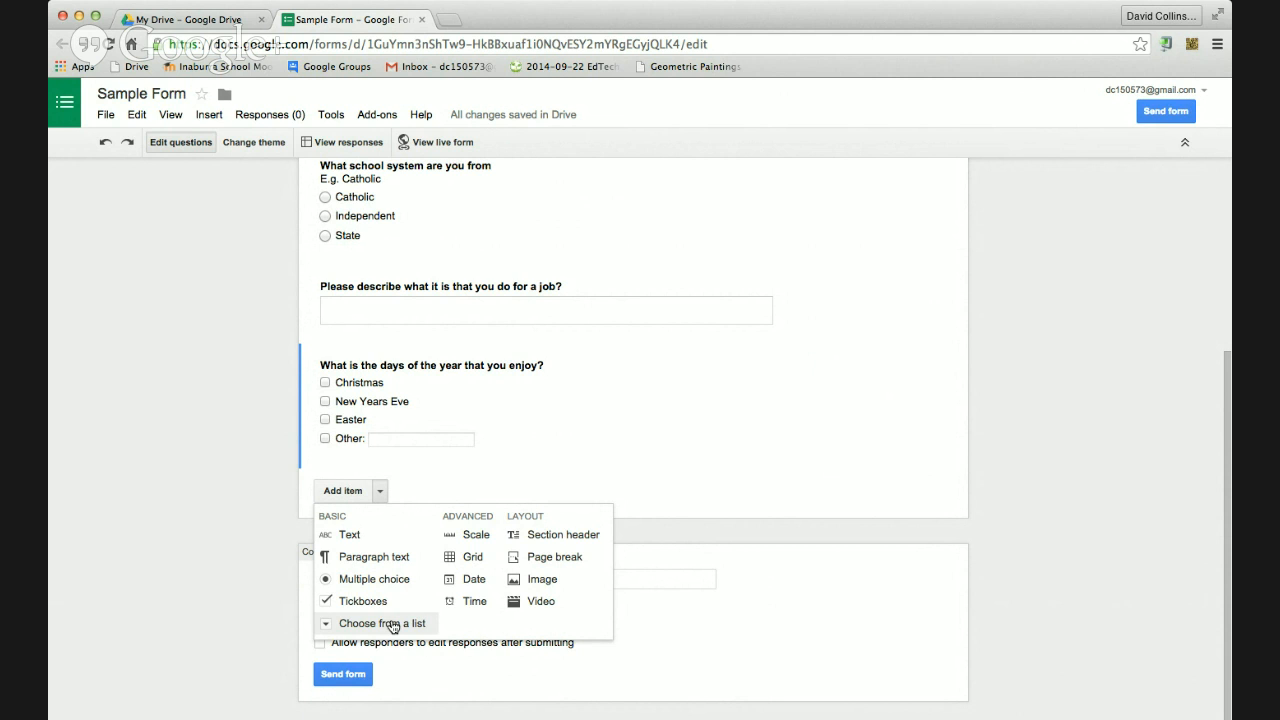
pyautogui.click(545, 658)
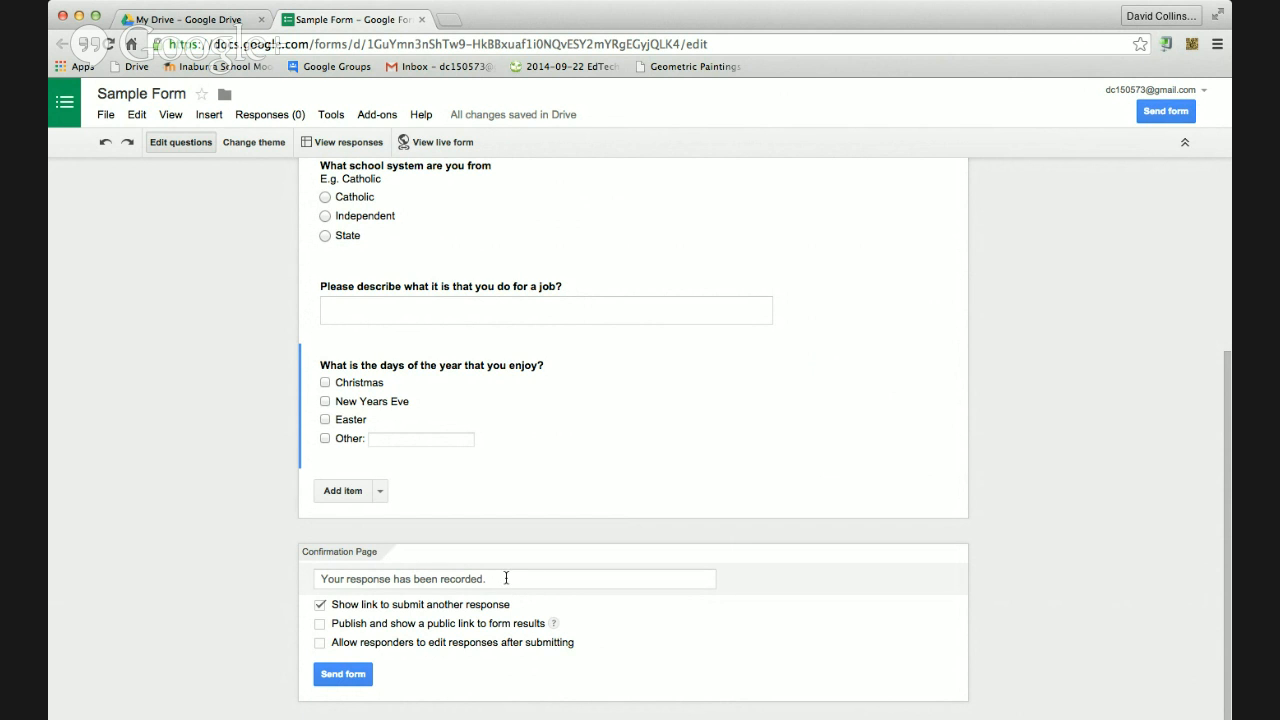
# Replace the confirmation with a thank-you about better decisions and disable the submit-another-response link
pyautogui.moveTo(530, 579); pyautogui.dragTo(262, 581)
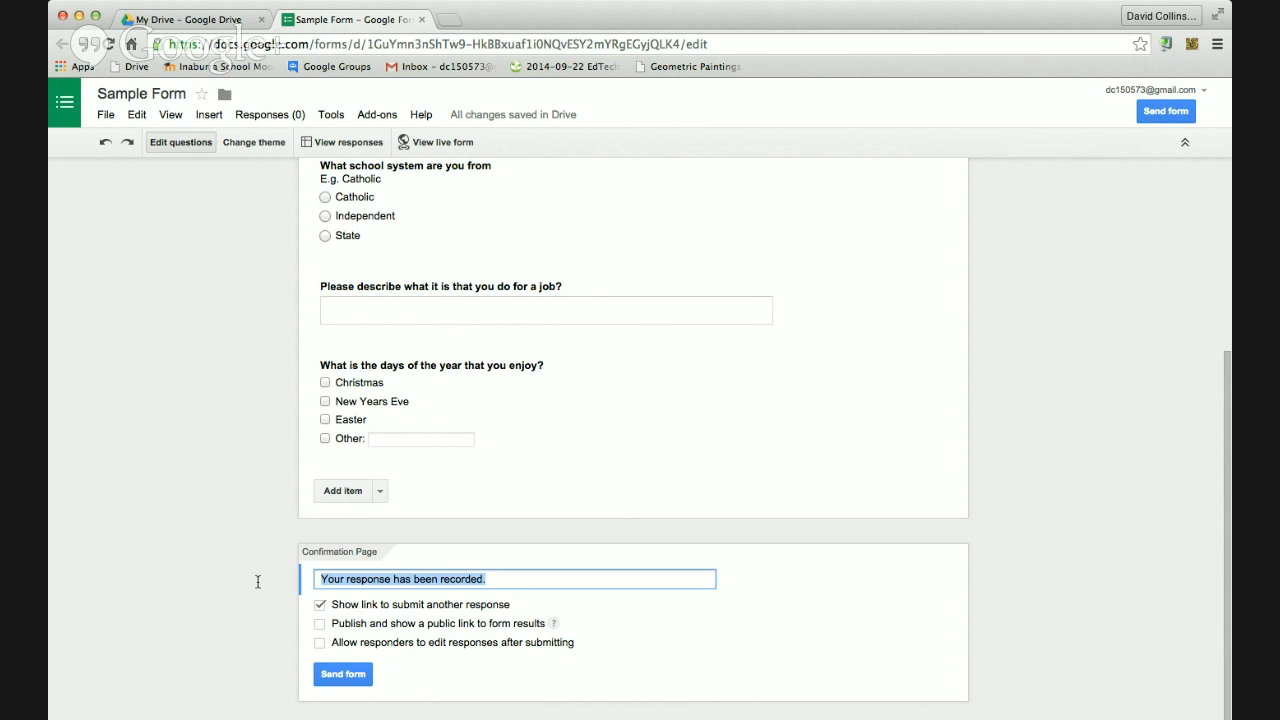
pyautogui.write('I would thank you for your')
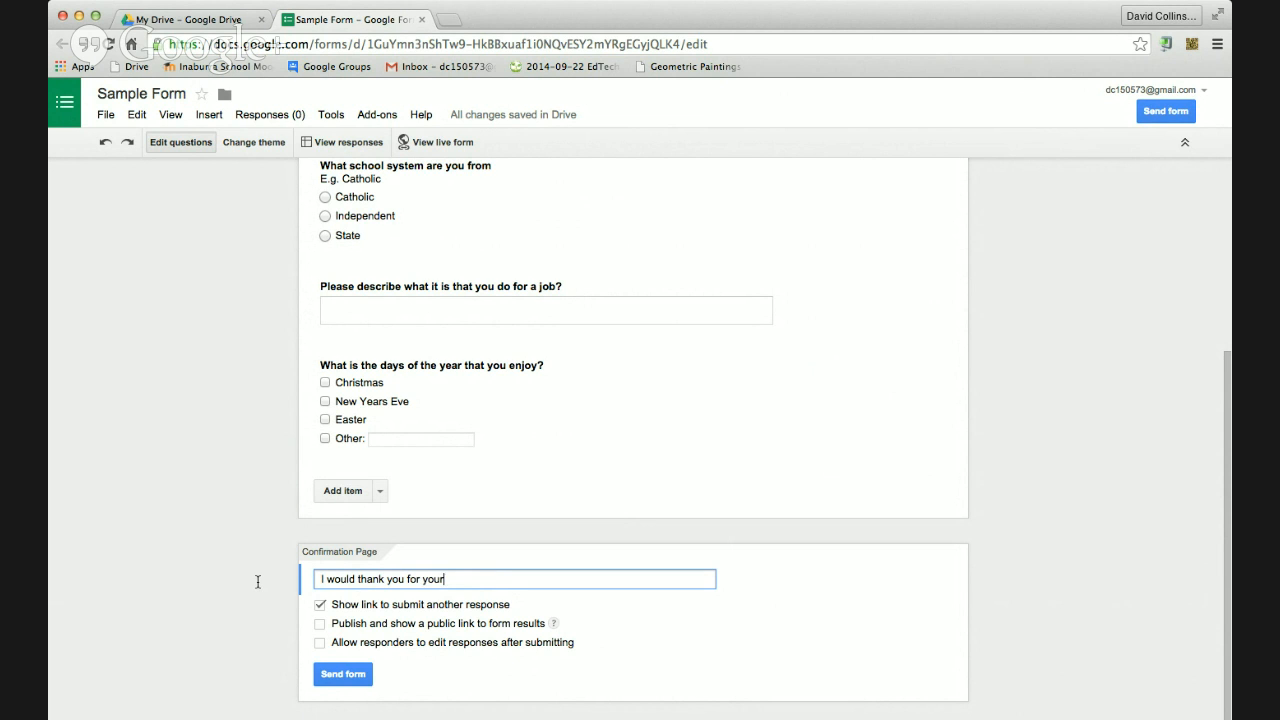
pyautogui.write(' response today. It will help us ma')
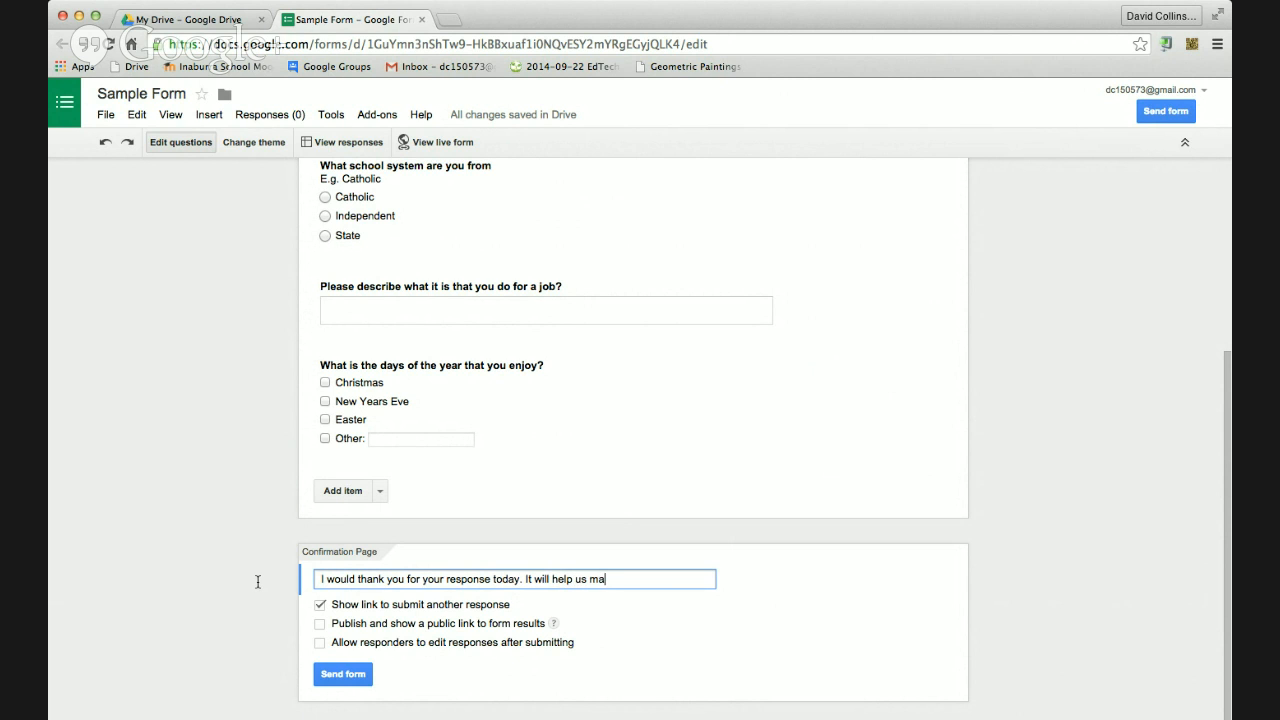
pyautogui.write('ke better decisions')
pyautogui.click(319, 605)
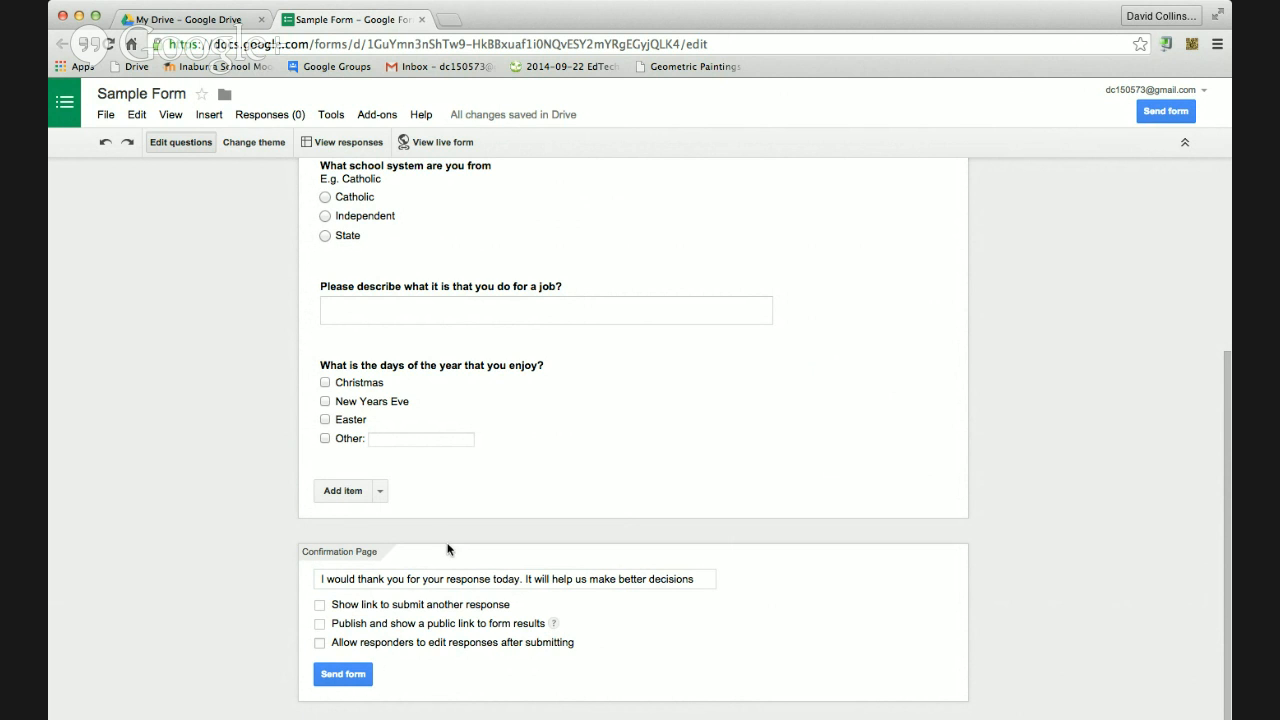
# Open the live form and enter a respondent's first name in Name
pyautogui.scroll(5, 447, 541)
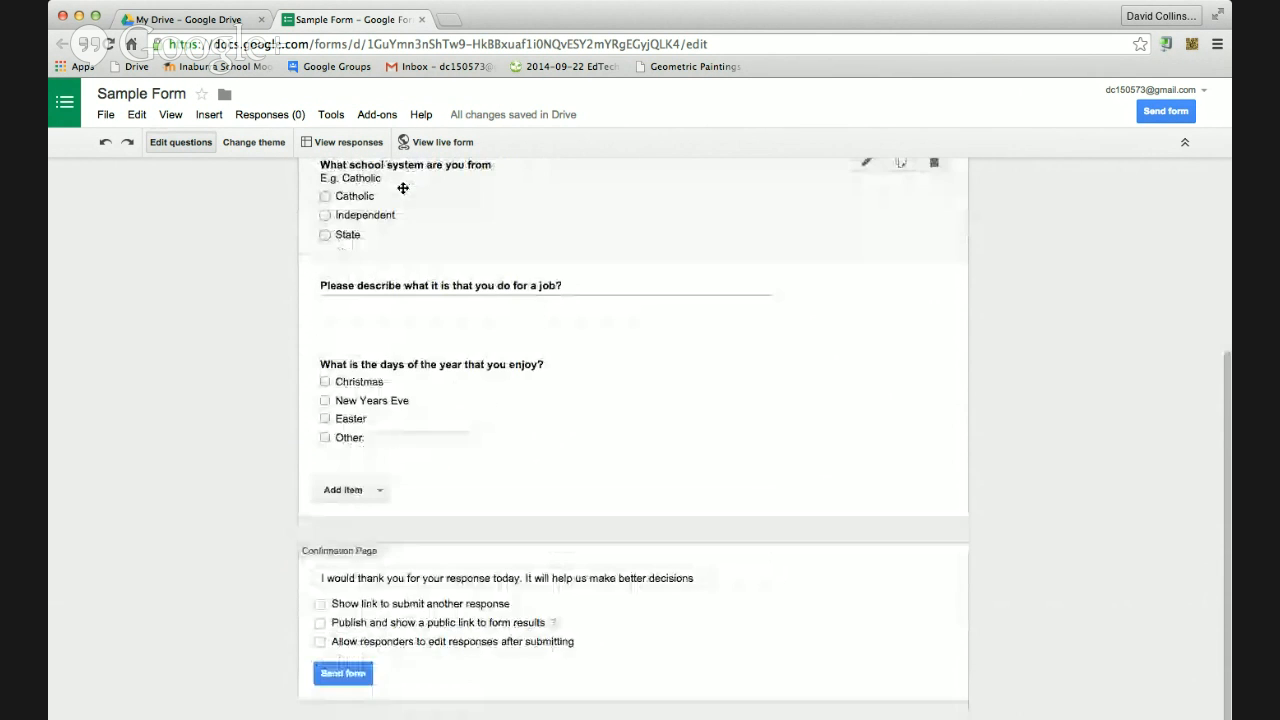
pyautogui.scroll(5, 403, 188)
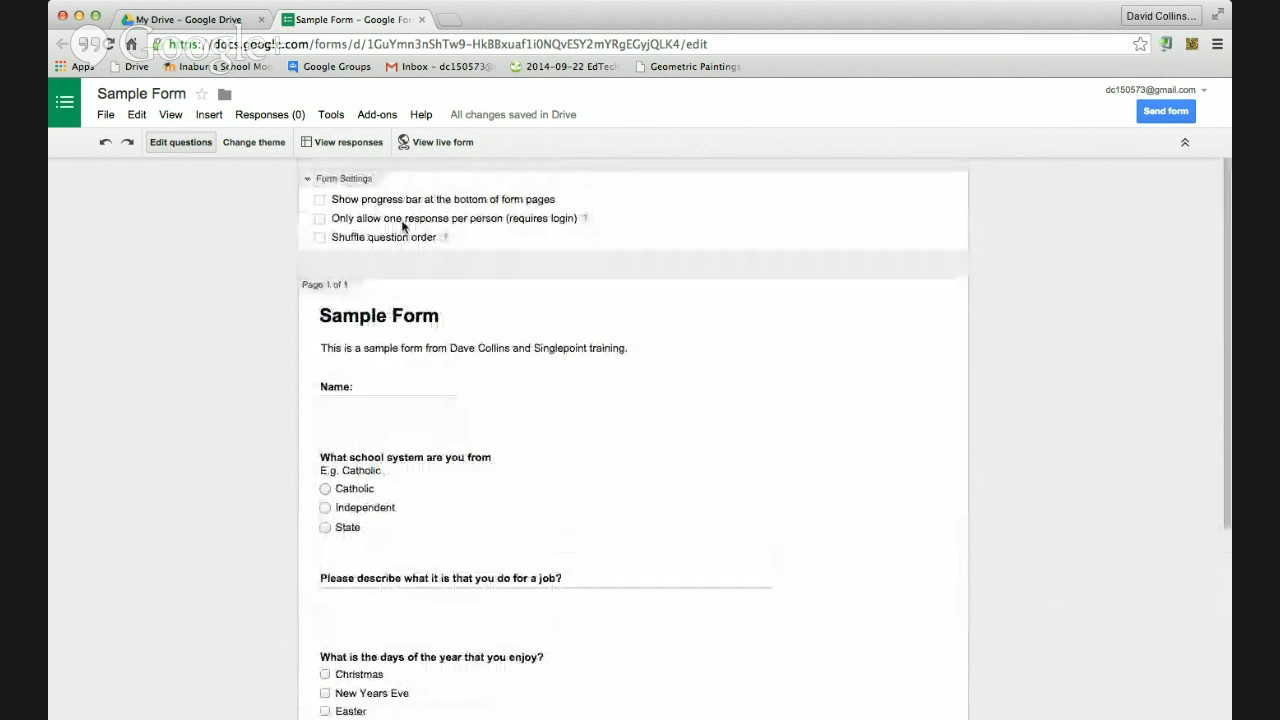
pyautogui.click(432, 143)
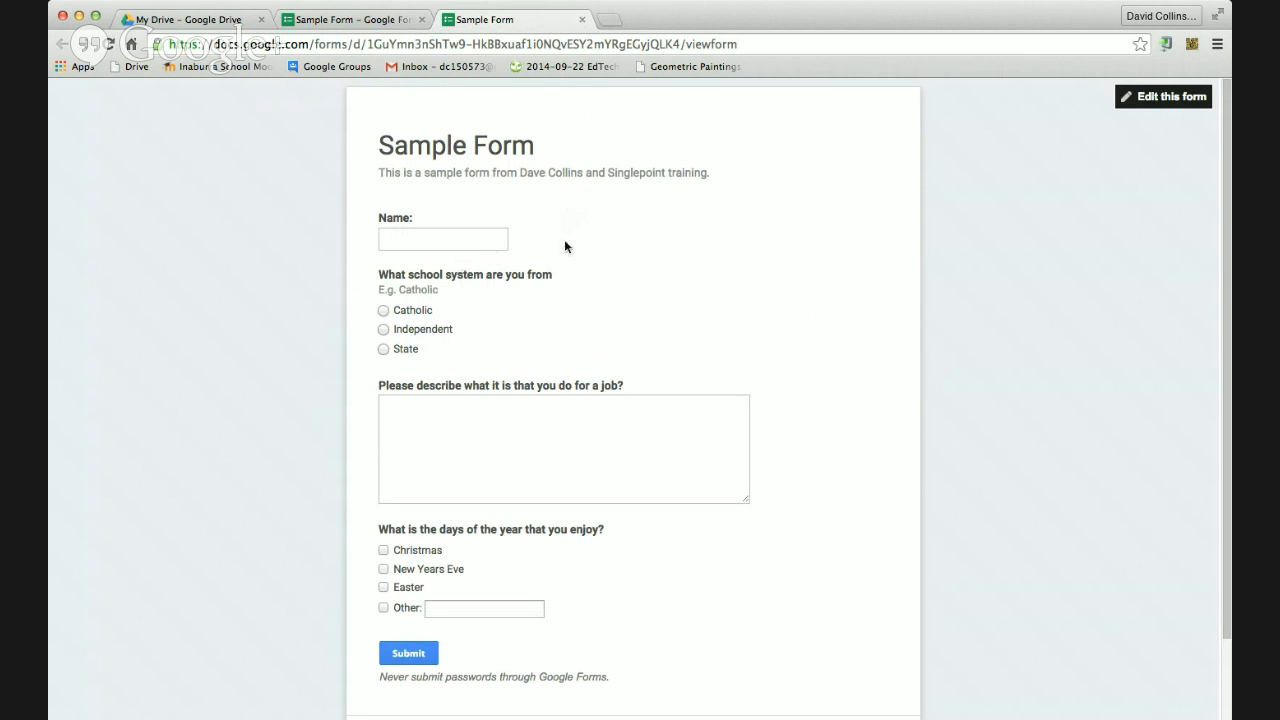
pyautogui.click(458, 244)
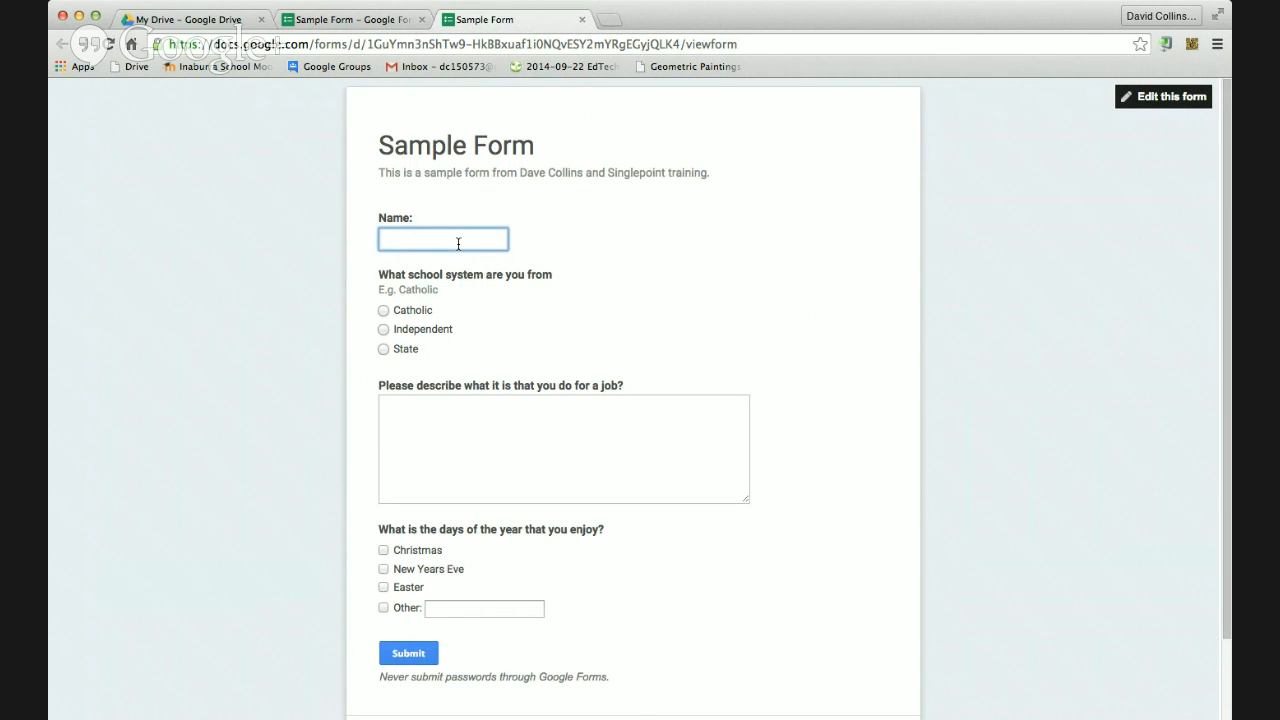
pyautogui.write('Dave')
# Choose Independent, enter a job description, tick Christmas and Easter, and submit the response
pyautogui.click(383, 329)
pyautogui.click(425, 414)
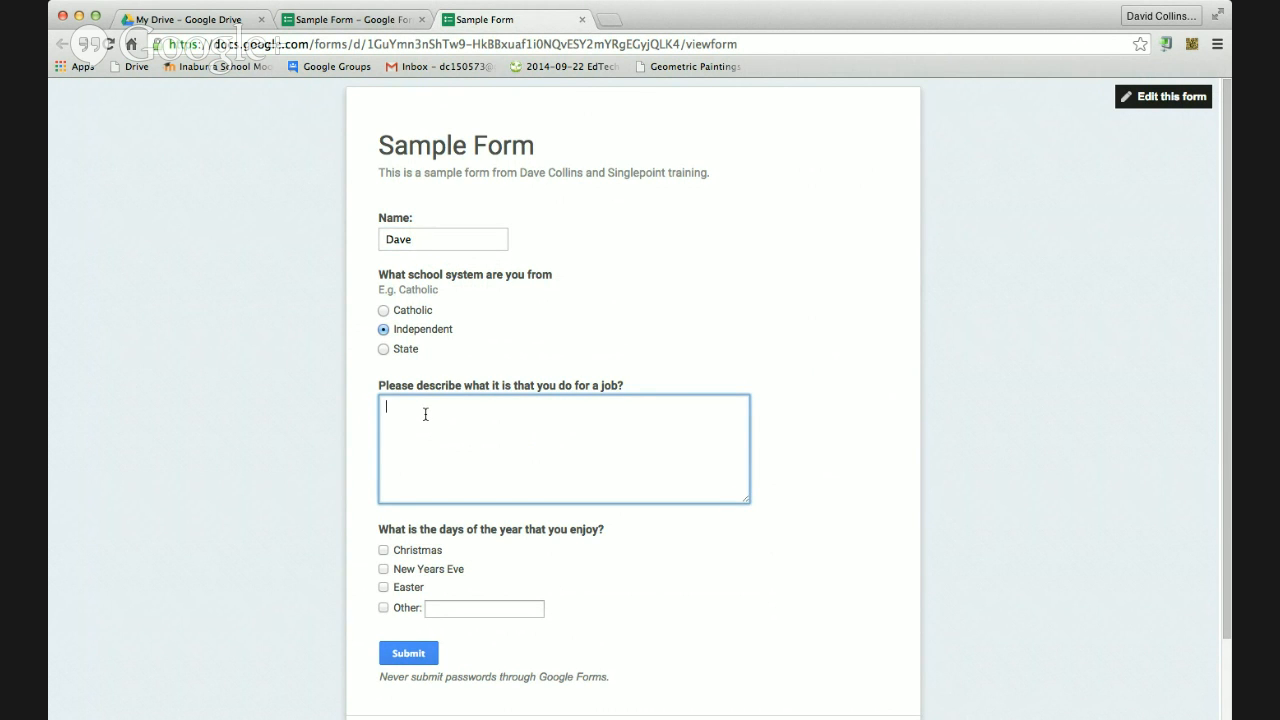
pyautogui.write('Director of Learning Innovation - Inaburra Schoo')
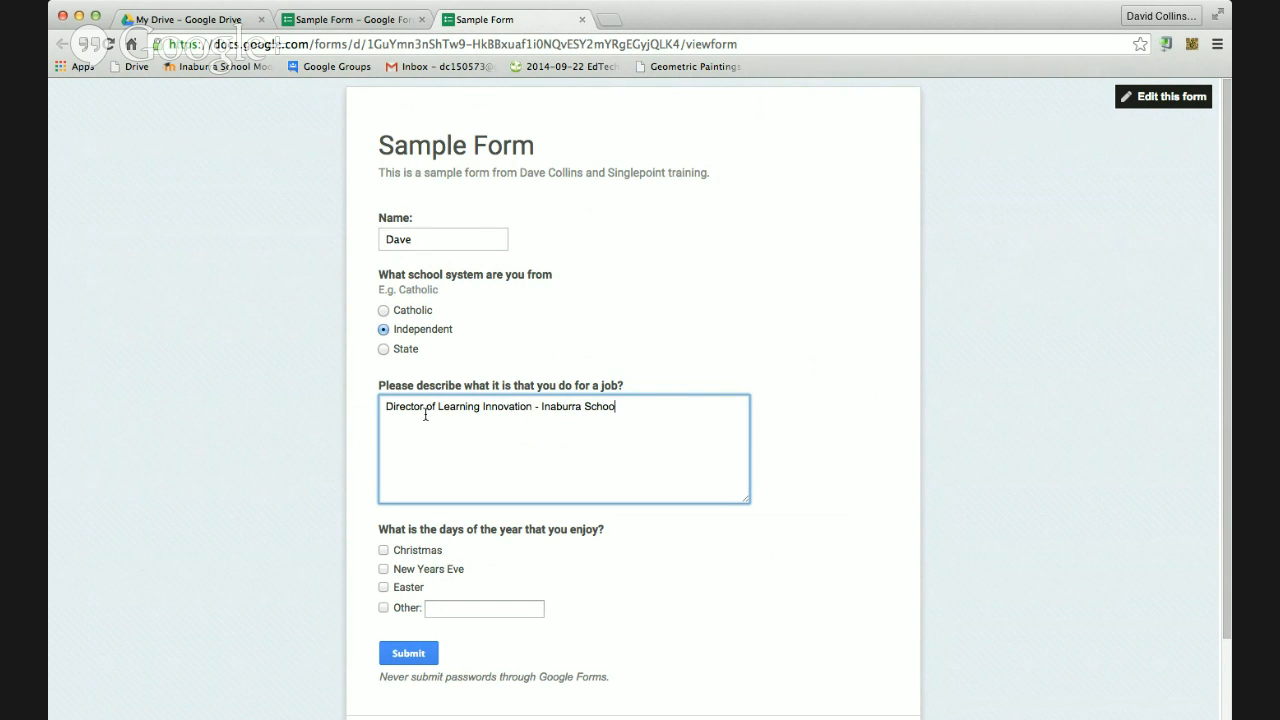
pyautogui.write('l')
pyautogui.click(384, 550)
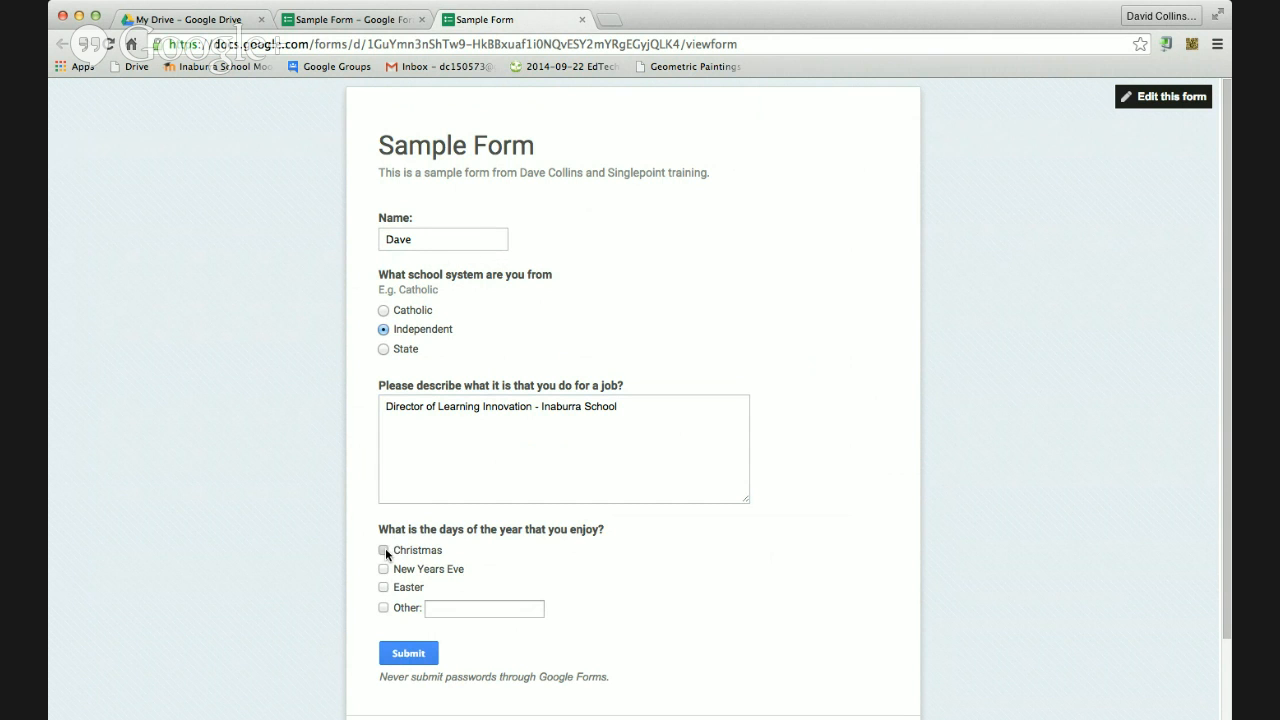
pyautogui.click(384, 588)
pyautogui.click(412, 655)
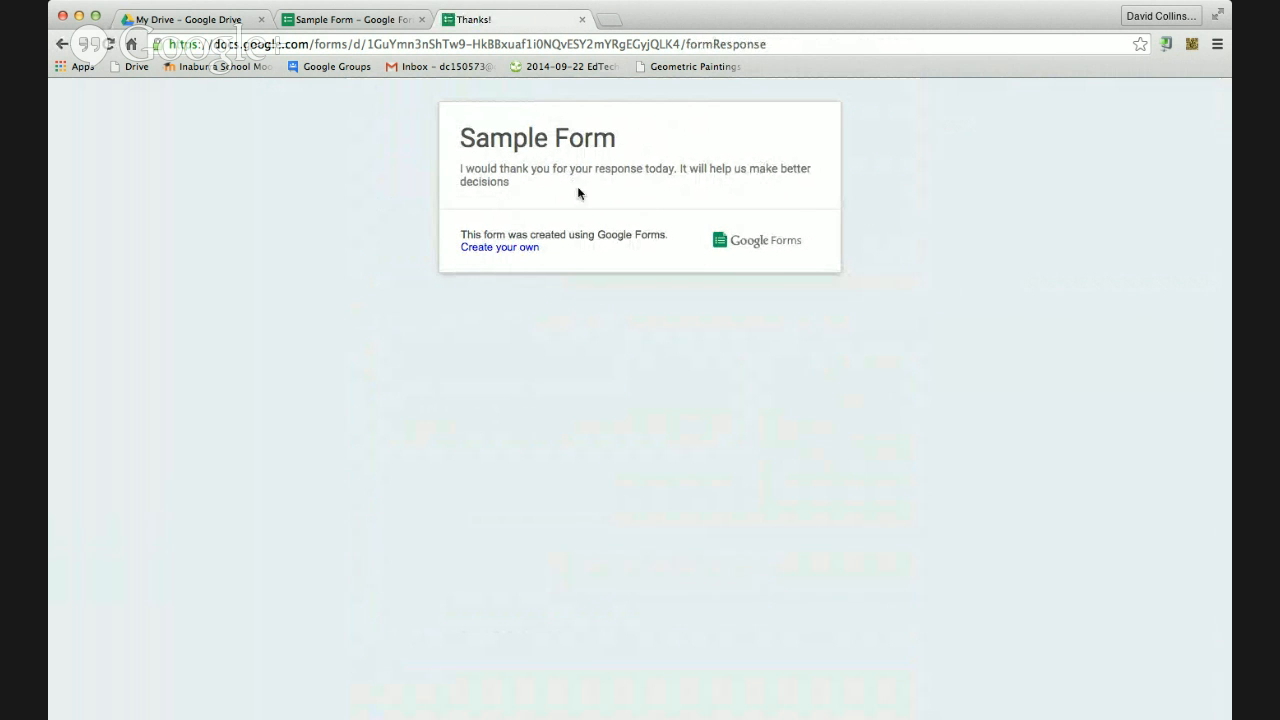
# Back in the Sample Form editor, open the linked responses spreadsheet holding the 23/03/2015 test response
pyautogui.click(380, 20)
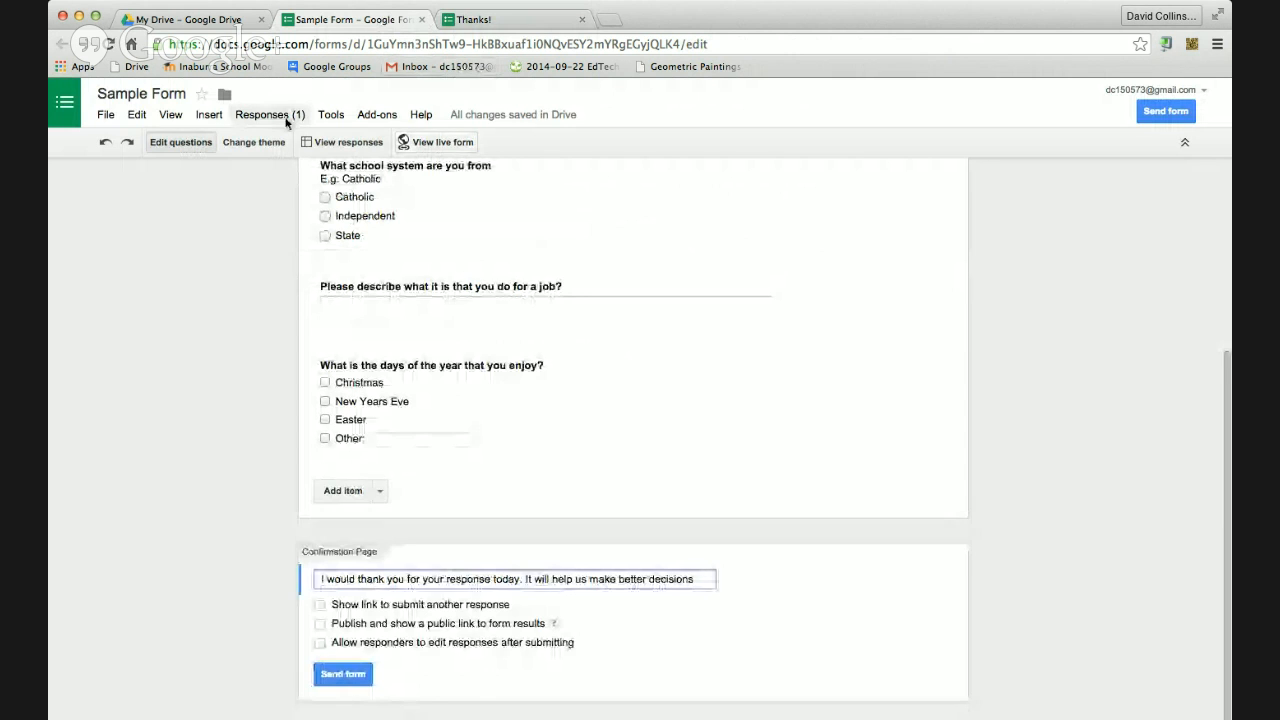
pyautogui.scroll(3, 330, 220)
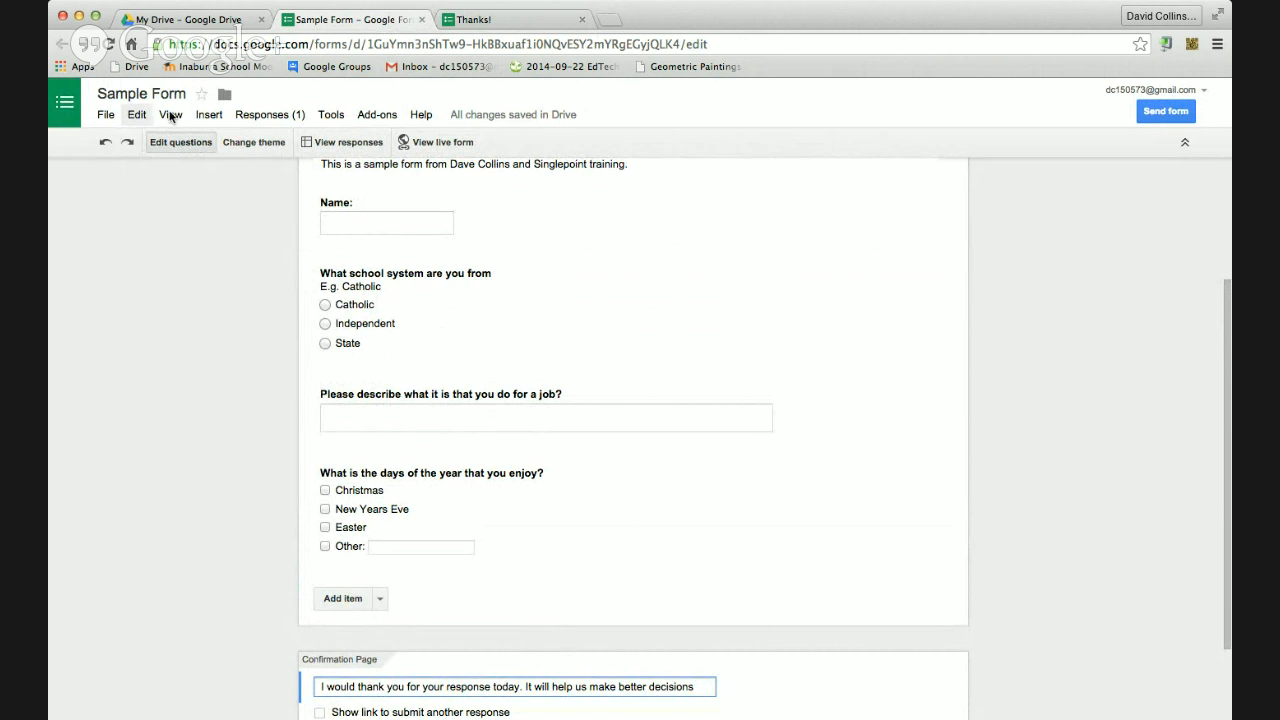
pyautogui.click(320, 139)
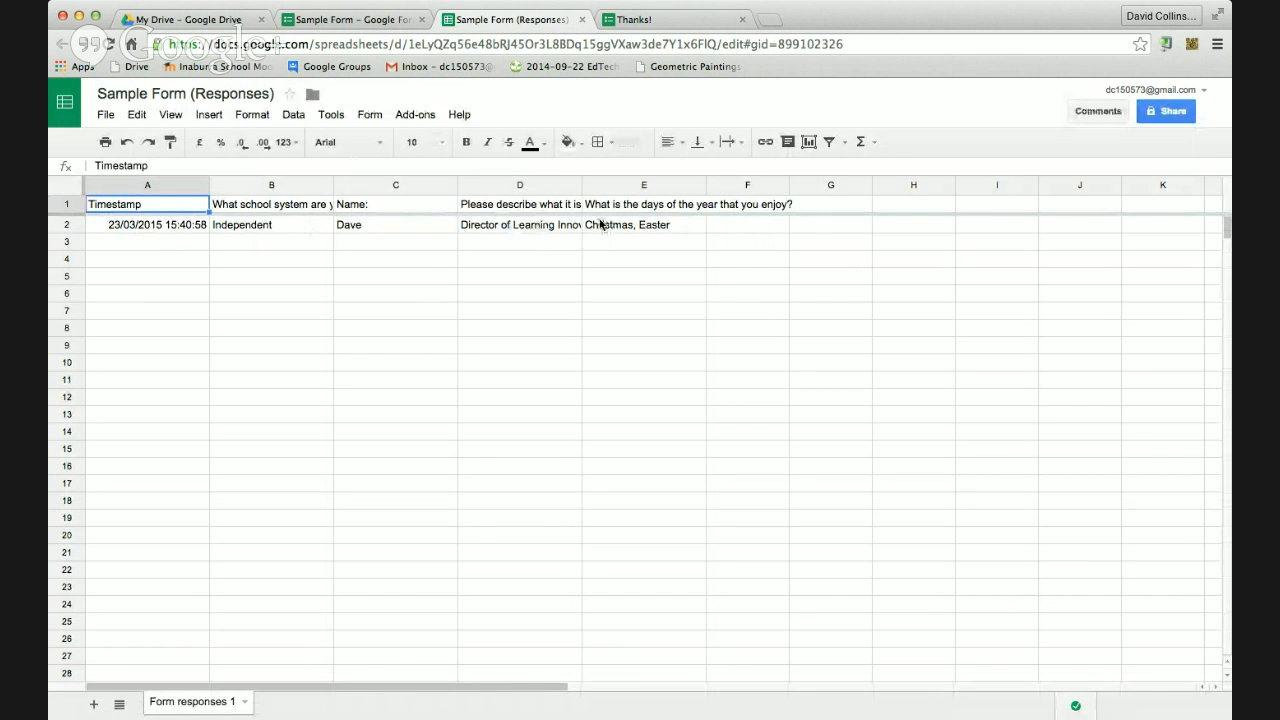
# Widen column D to reveal the full job answer and select column E with the days enjoyed
pyautogui.moveTo(581, 182); pyautogui.dragTo(616, 182)
pyautogui.click(581, 182)
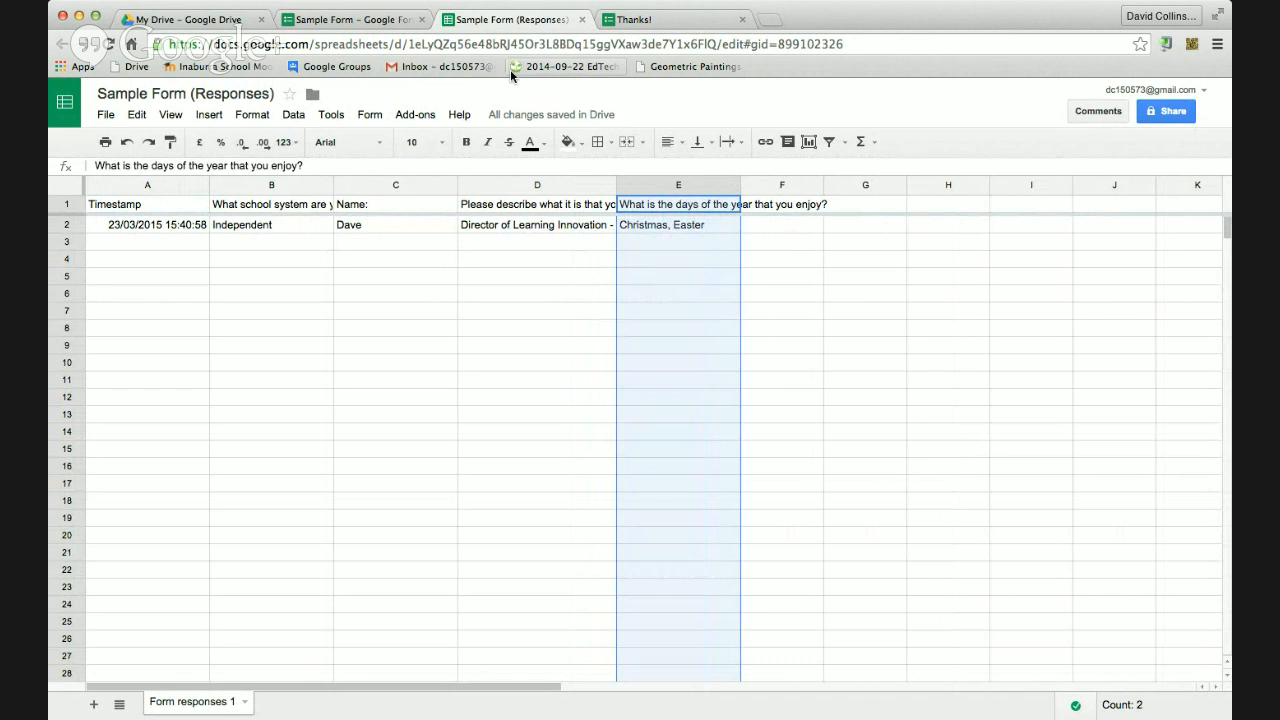
pyautogui.click(368, 20)
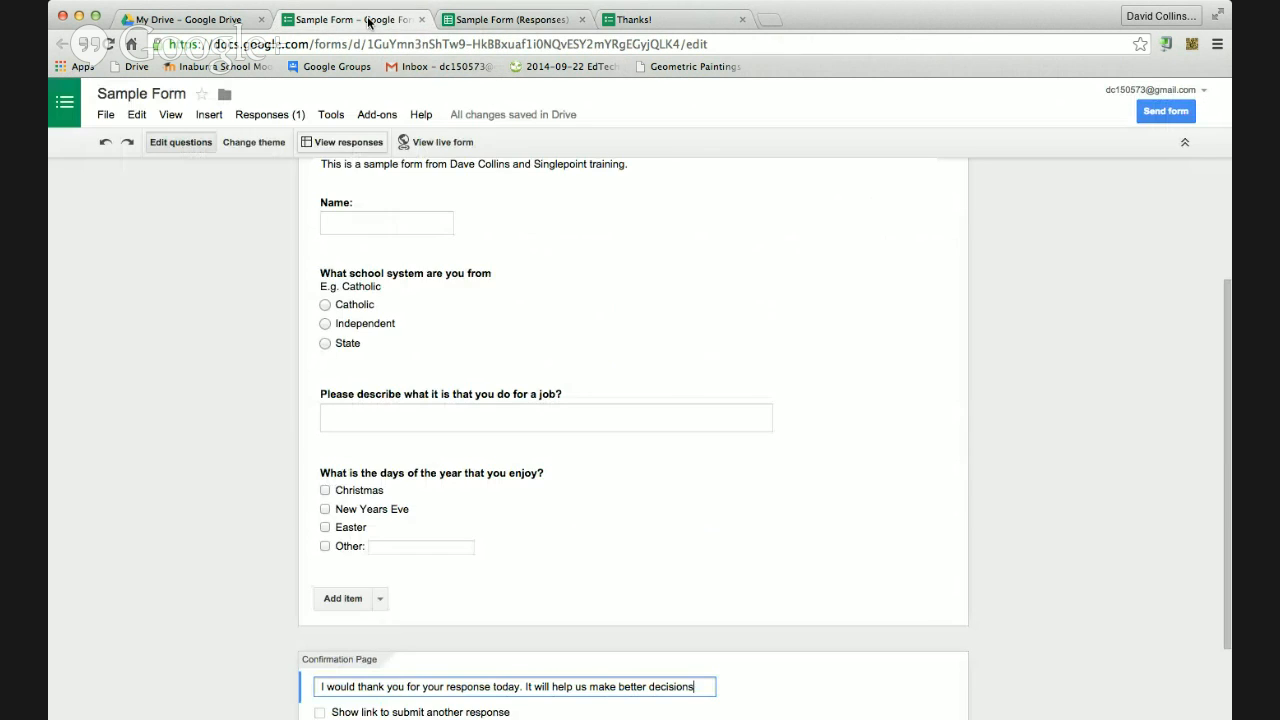
pyautogui.scroll(-2, 617, 303)
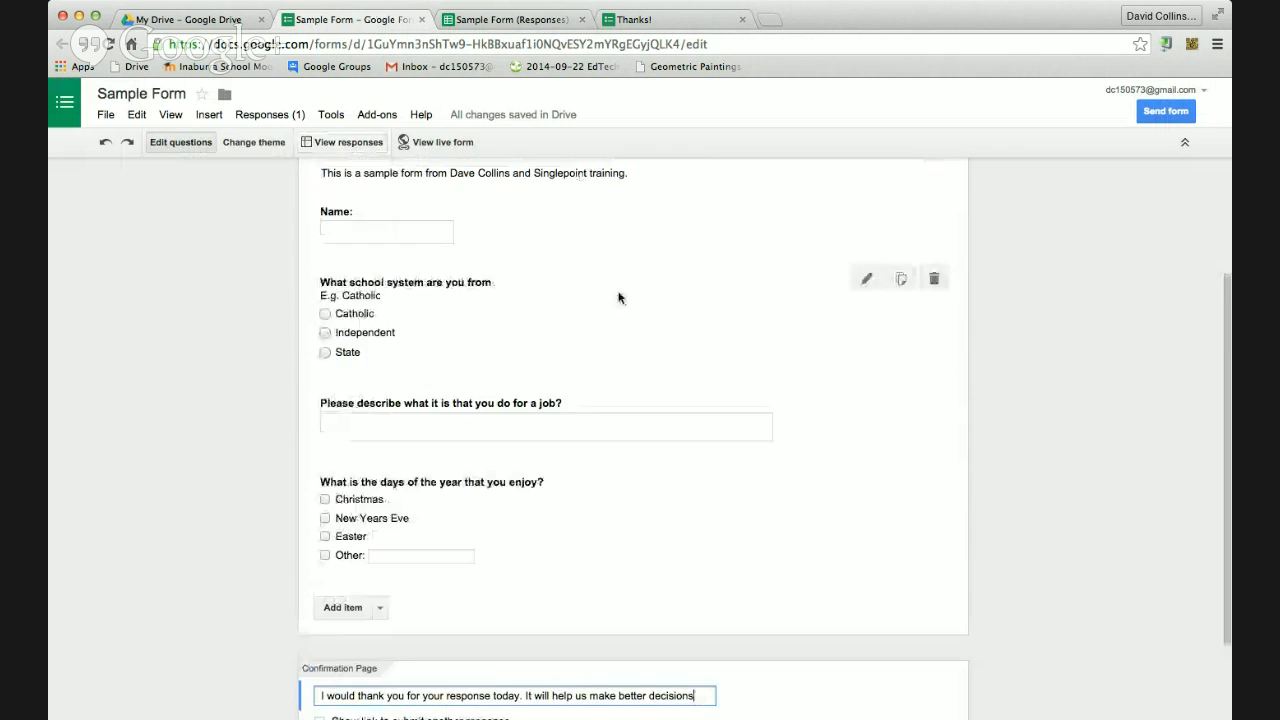
pyautogui.scroll(5, 618, 297)
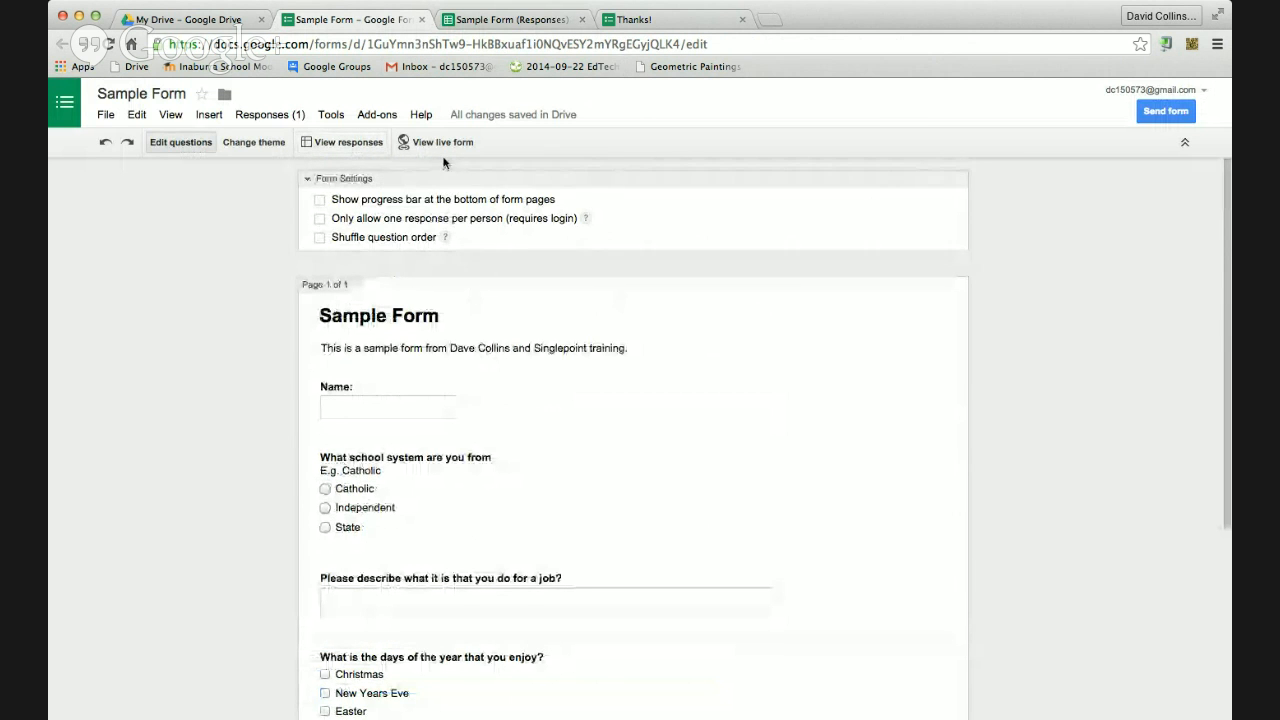
pyautogui.scroll(-3, 898, 153)
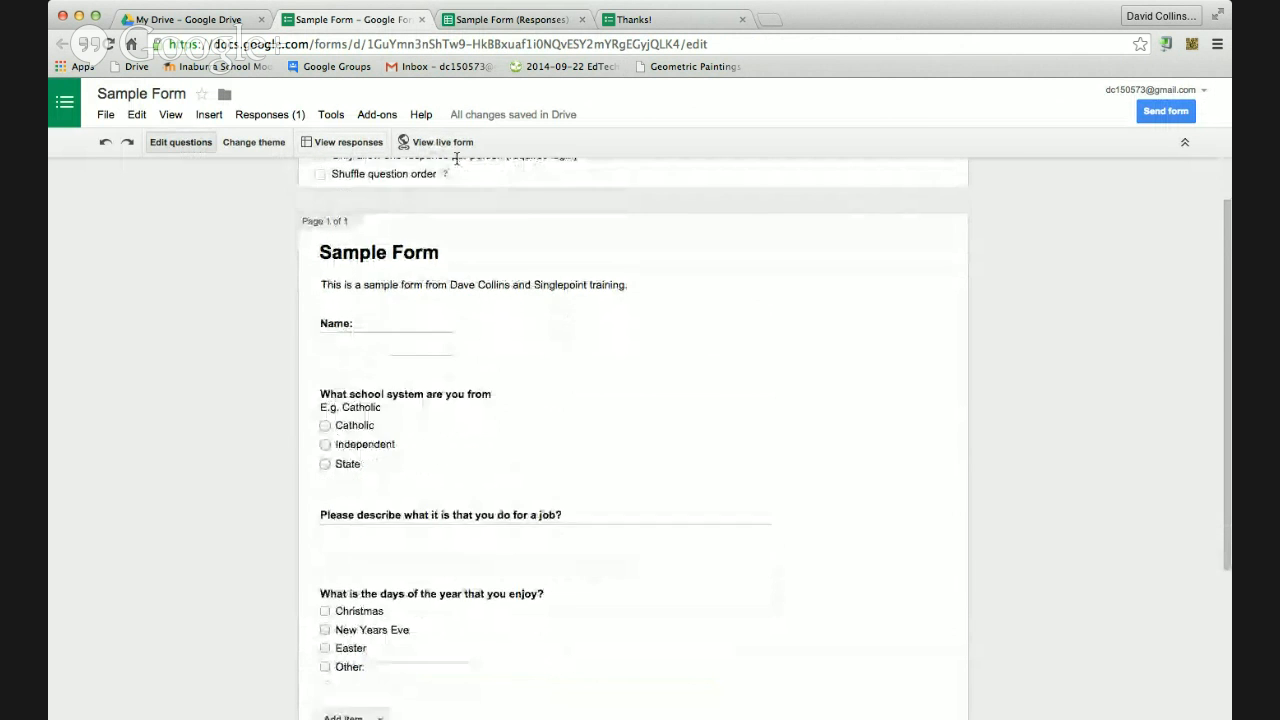
pyautogui.click(1166, 112)
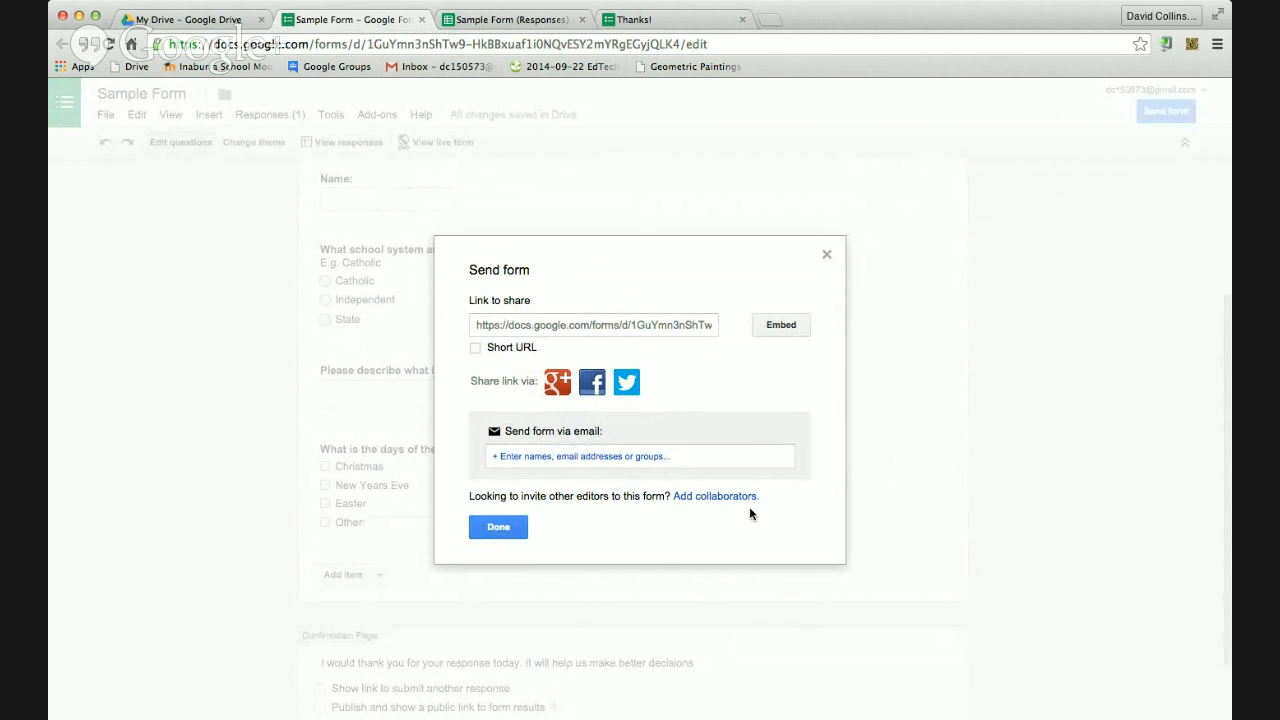
pyautogui.click(826, 255)
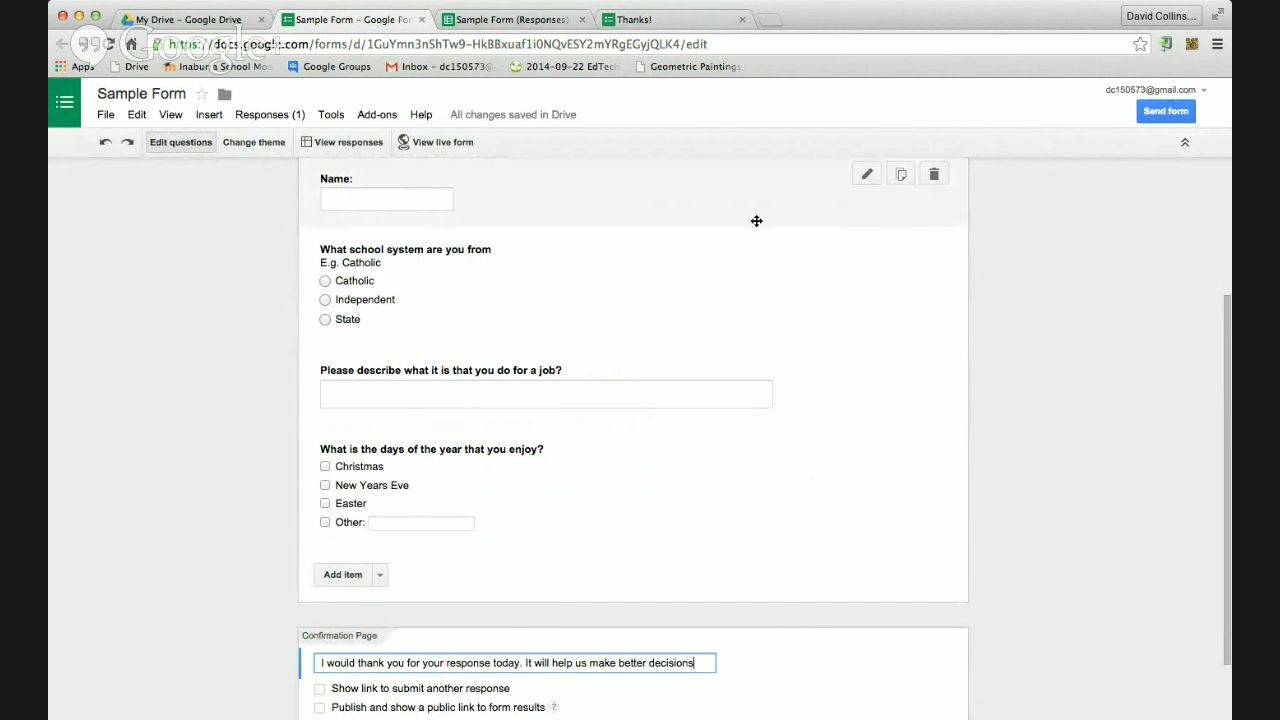
# Open the live Sample Form in a new tab, showing all four questions and Submit
pyautogui.click(421, 146)
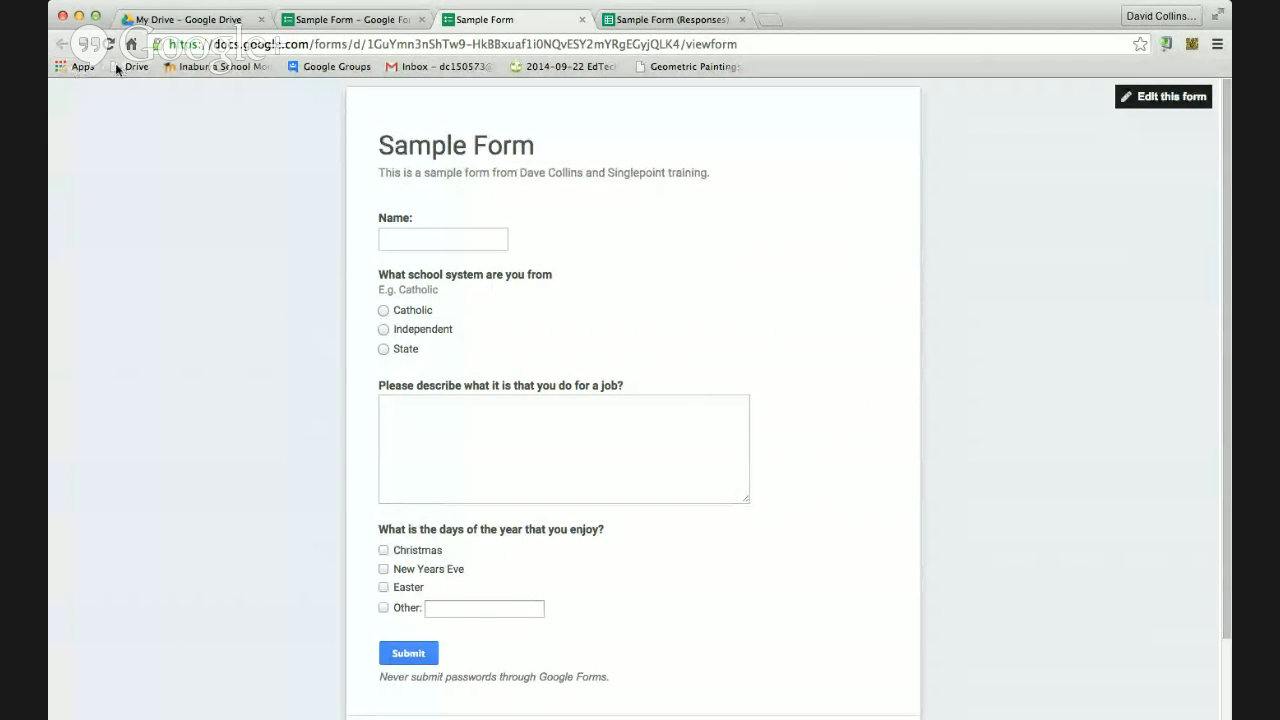
pyautogui.click(1167, 48)
pyautogui.press('super+Tab')
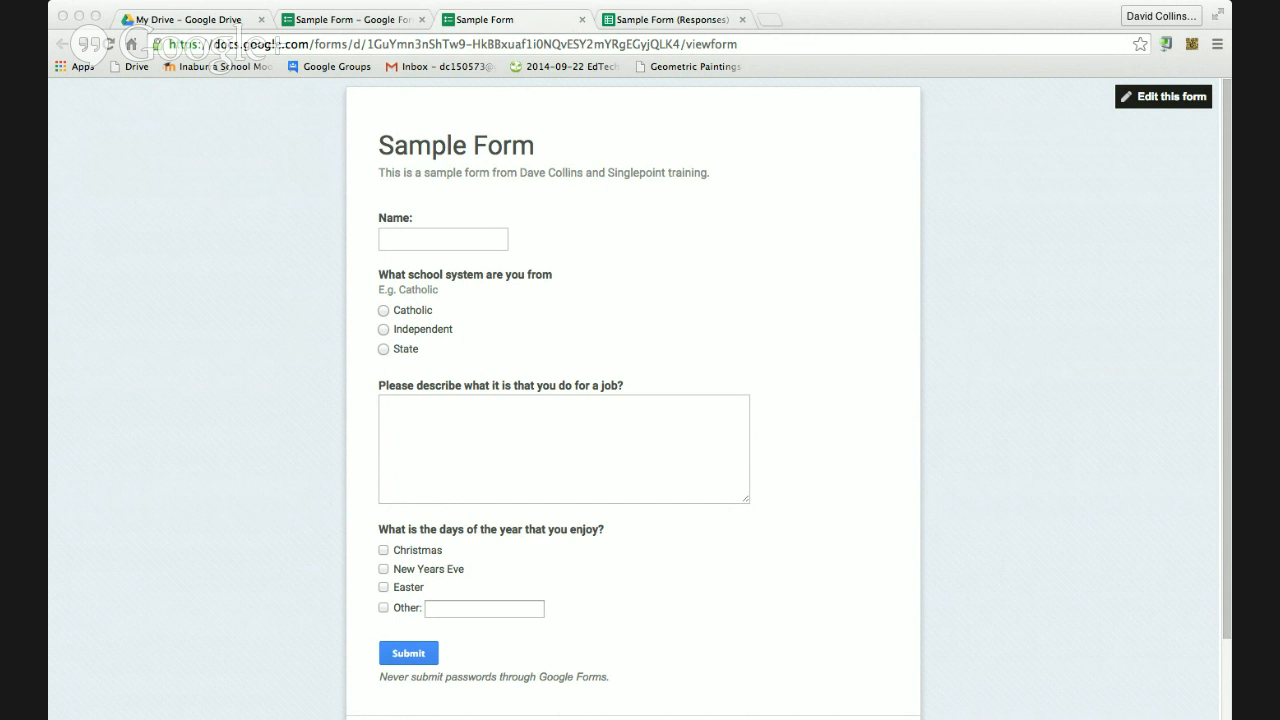
pyautogui.click(1164, 45)
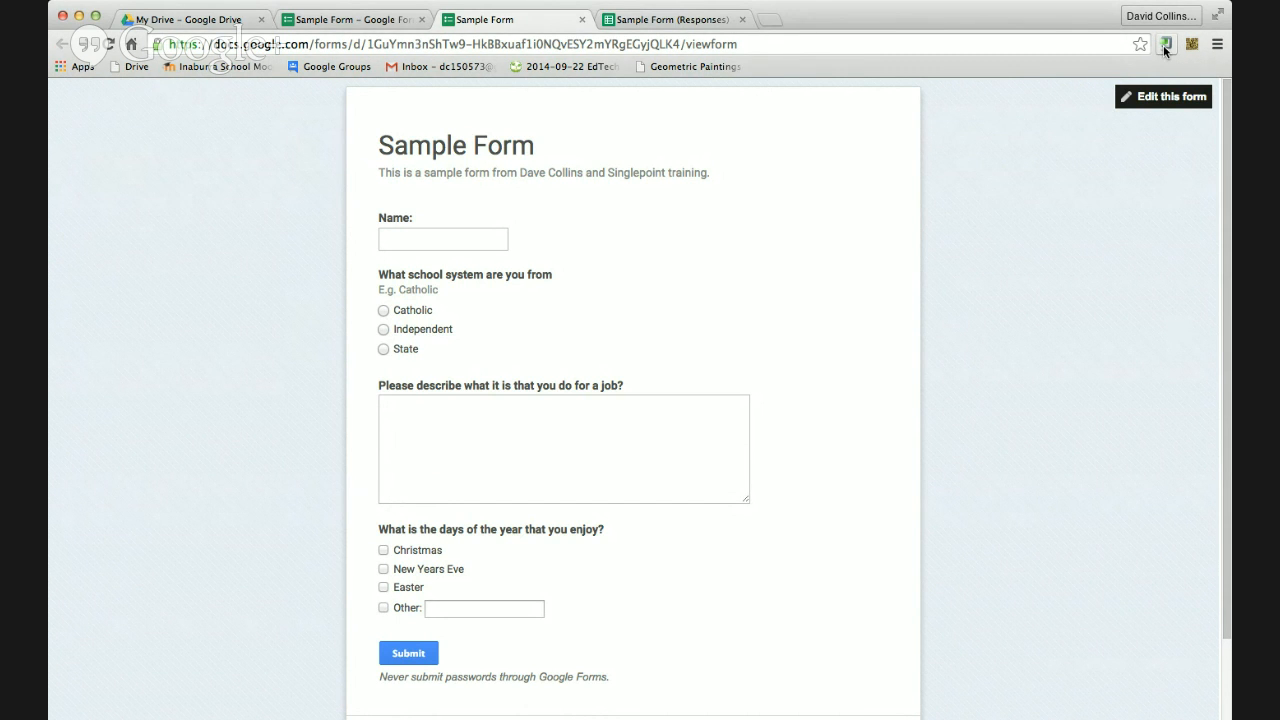
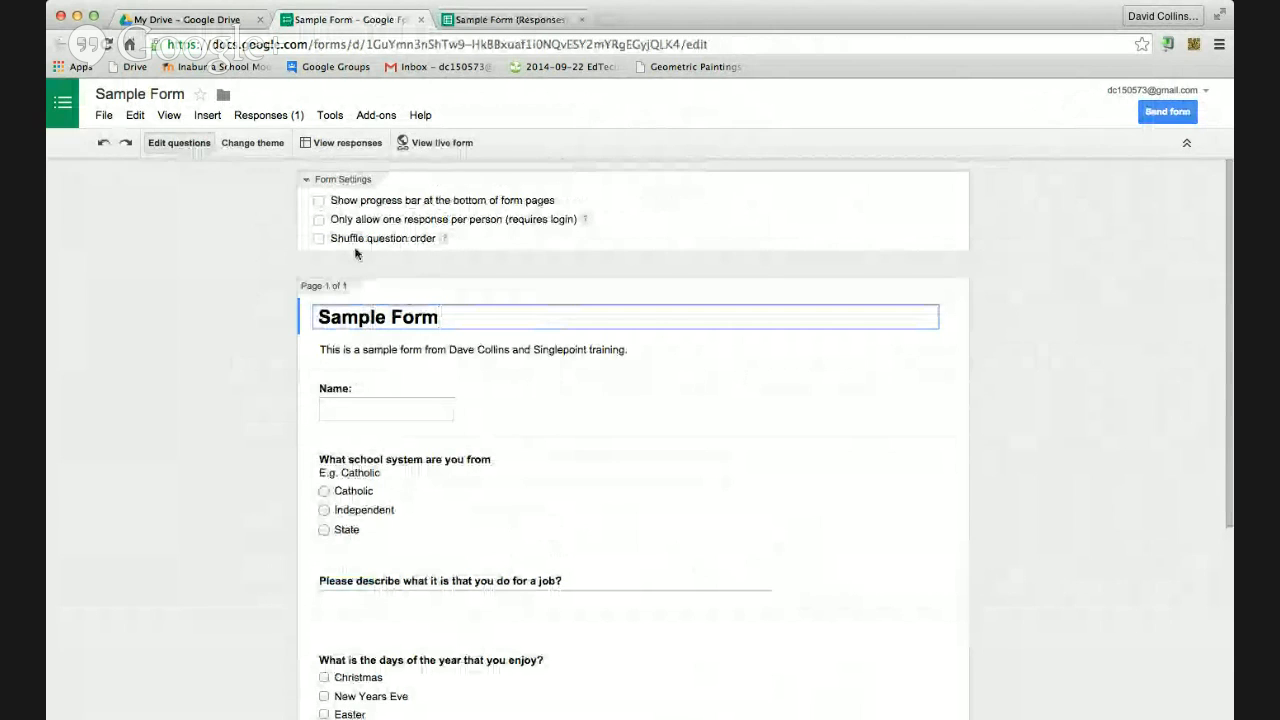
# Preview the live Sample Form in a new tab, then go back to the Sample Form editor
pyautogui.click(430, 142)
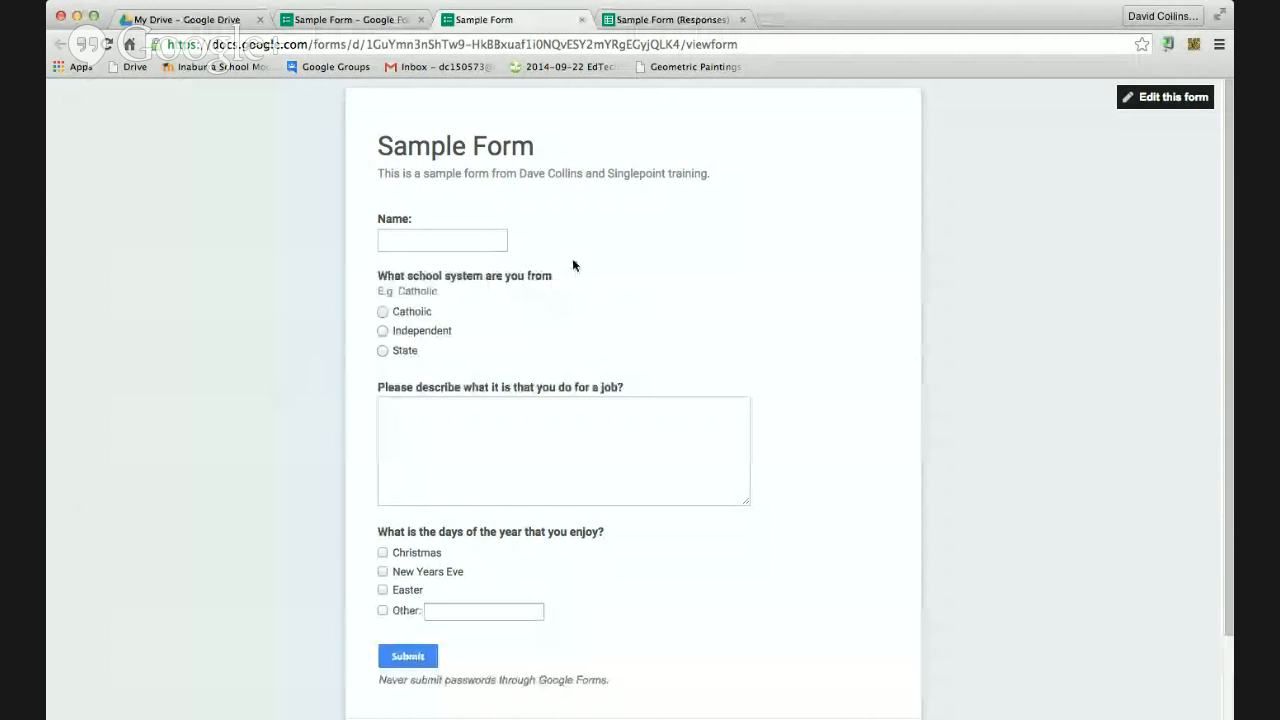
pyautogui.click(350, 19)
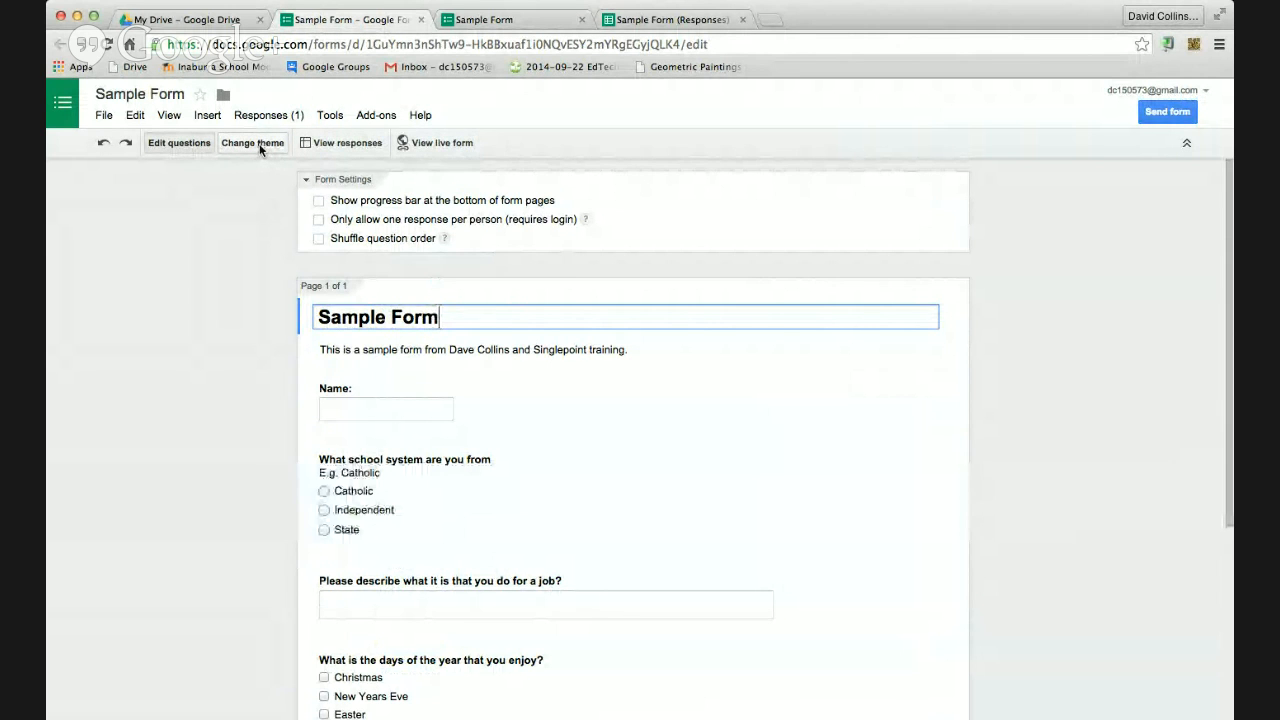
# Browse the themes, try Forks & Knives, then apply the Game Night theme to Sample Form
pyautogui.click(254, 143)
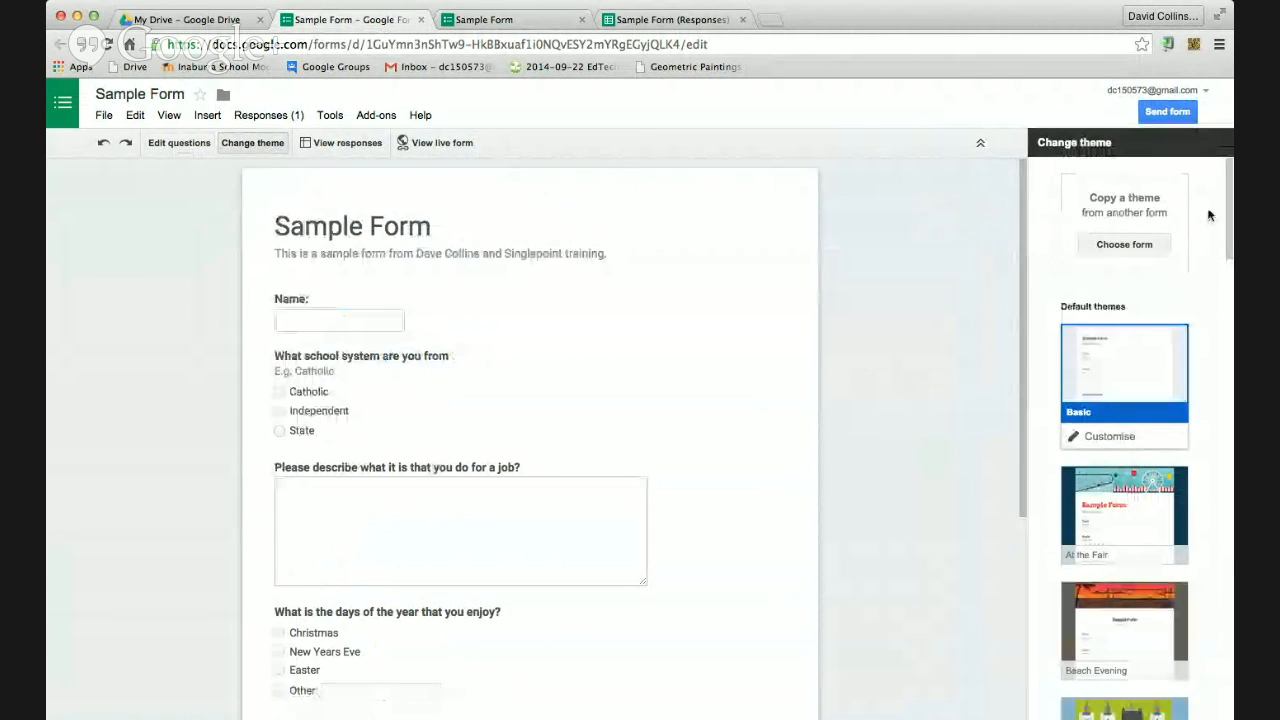
pyautogui.moveTo(1228, 215); pyautogui.dragTo(1228, 360)
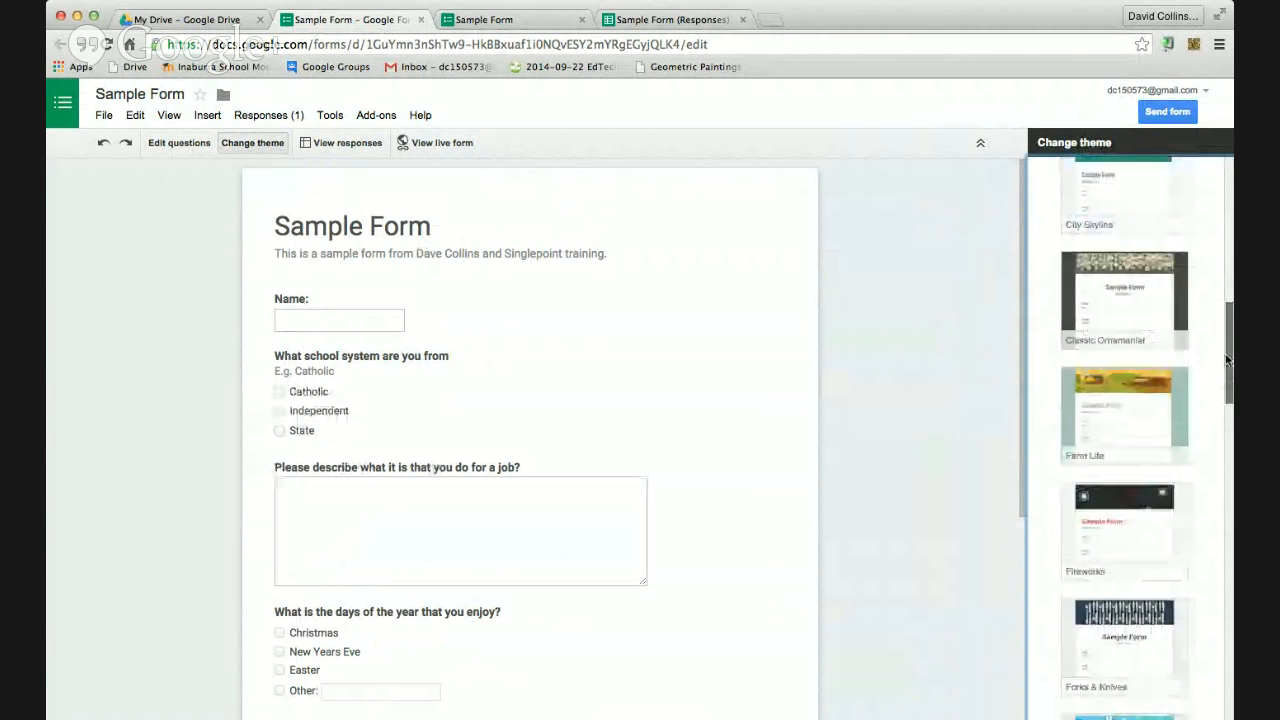
pyautogui.scroll(-5, 1194, 426)
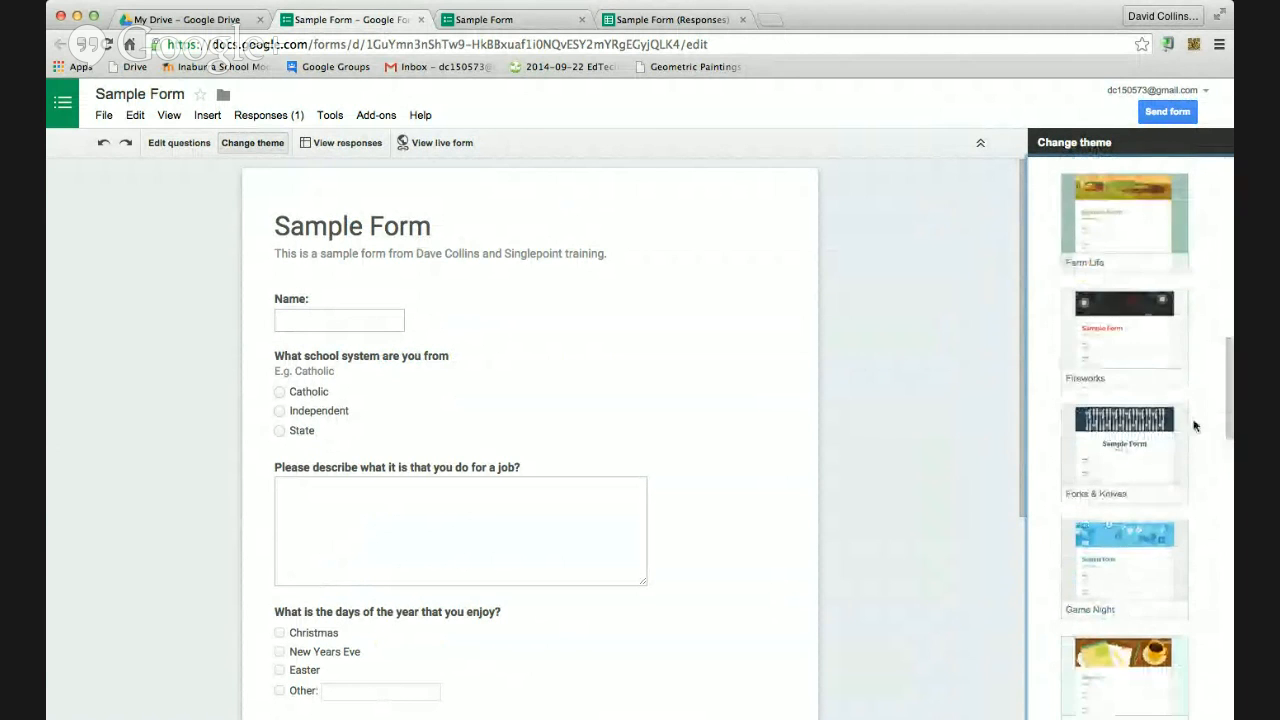
pyautogui.click(1168, 433)
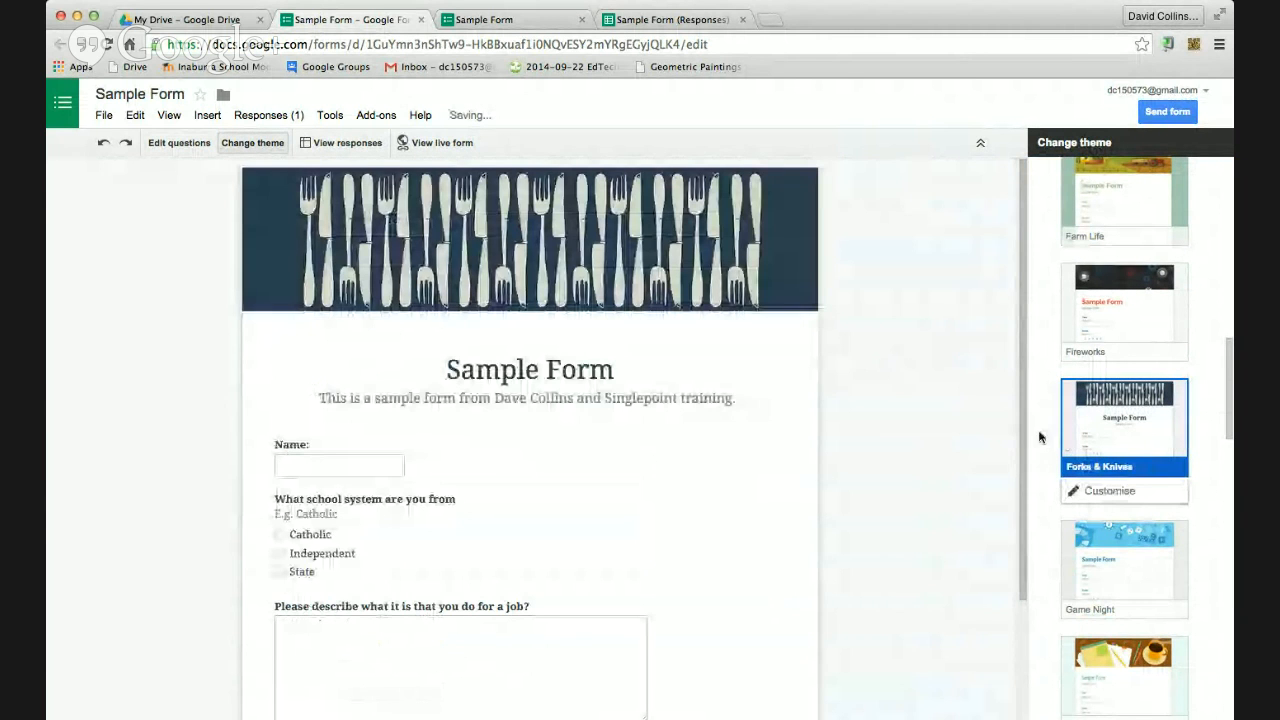
pyautogui.click(1150, 515)
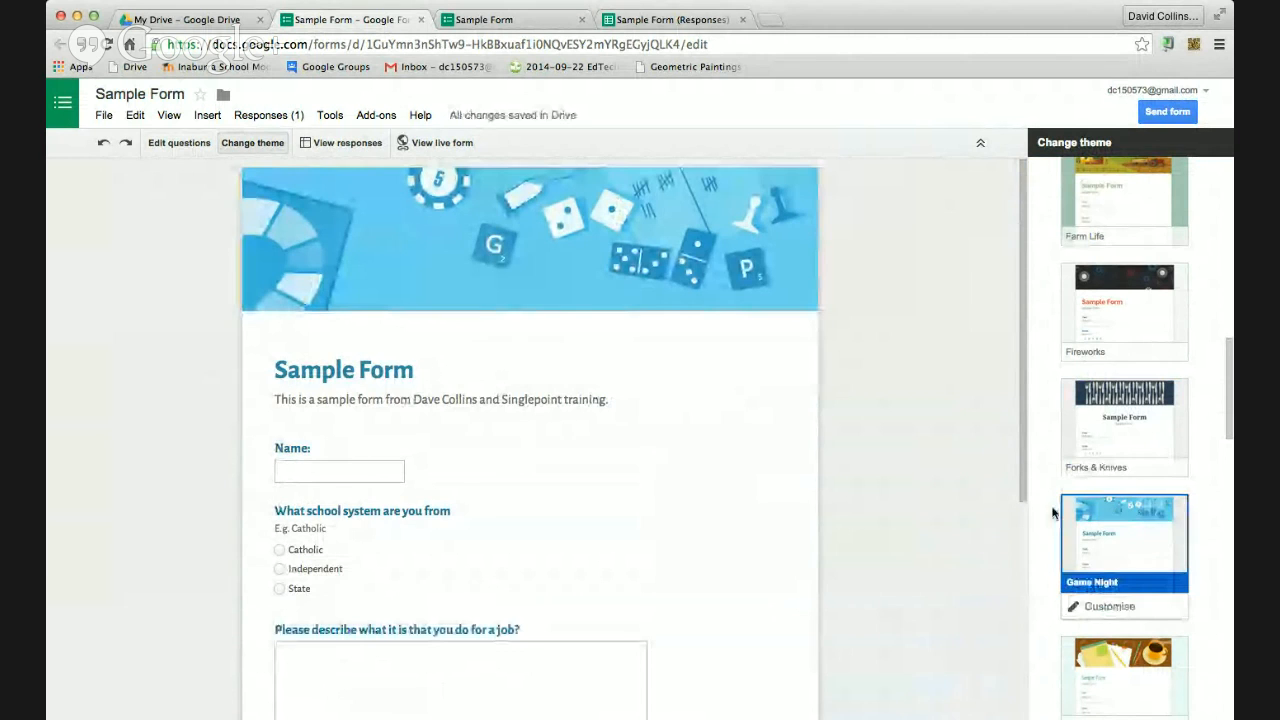
pyautogui.scroll(-8, 1128, 491)
pyautogui.scroll(-15, 1131, 489)
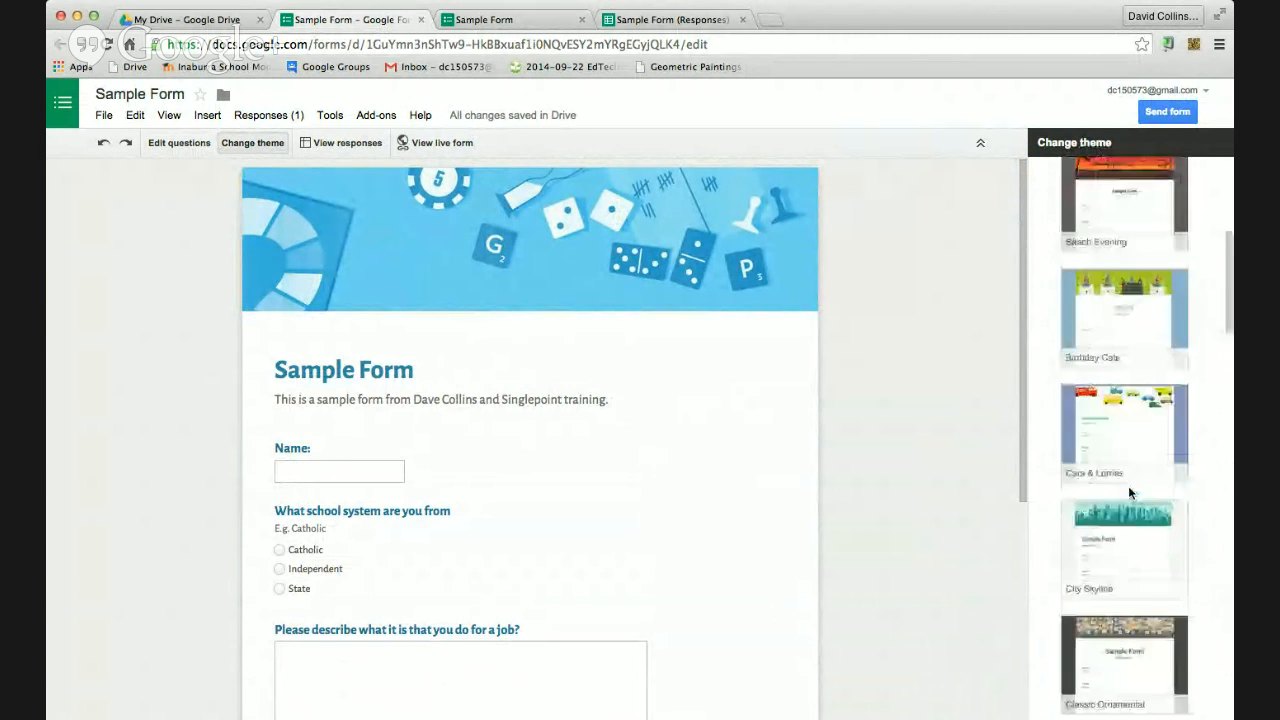
pyautogui.scroll(5, 1130, 490)
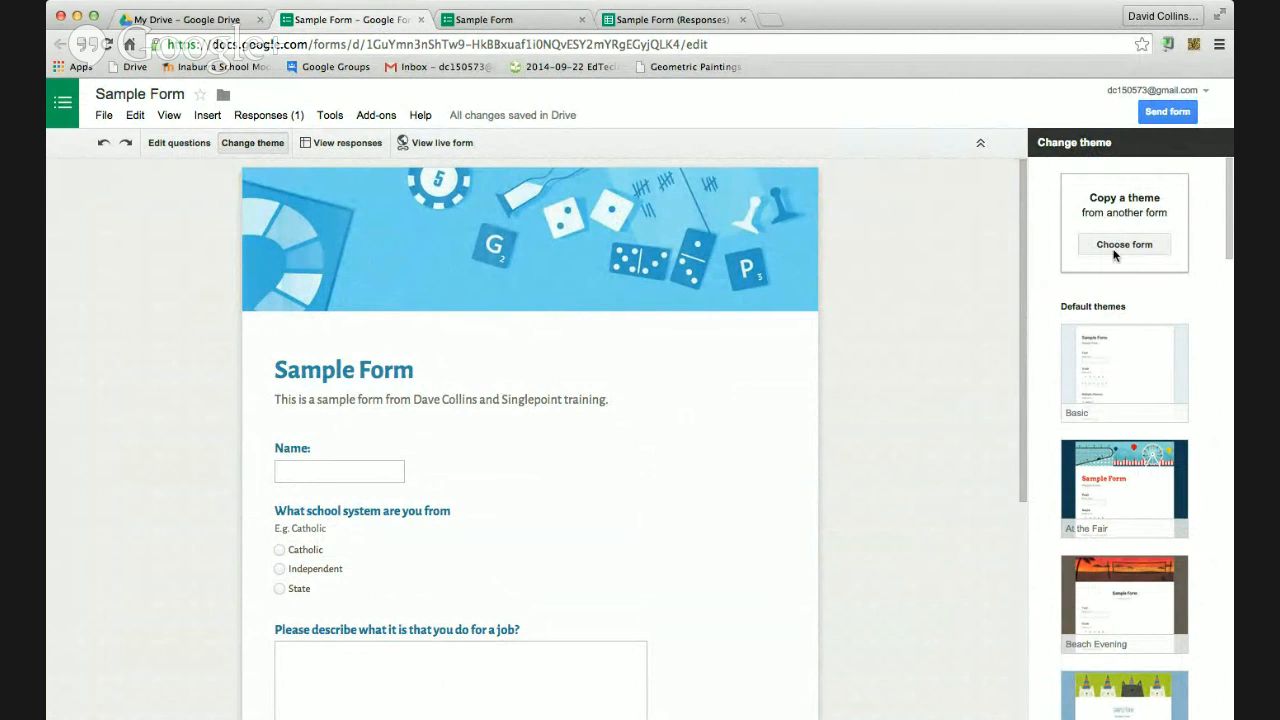
pyautogui.scroll(-5, 652, 335)
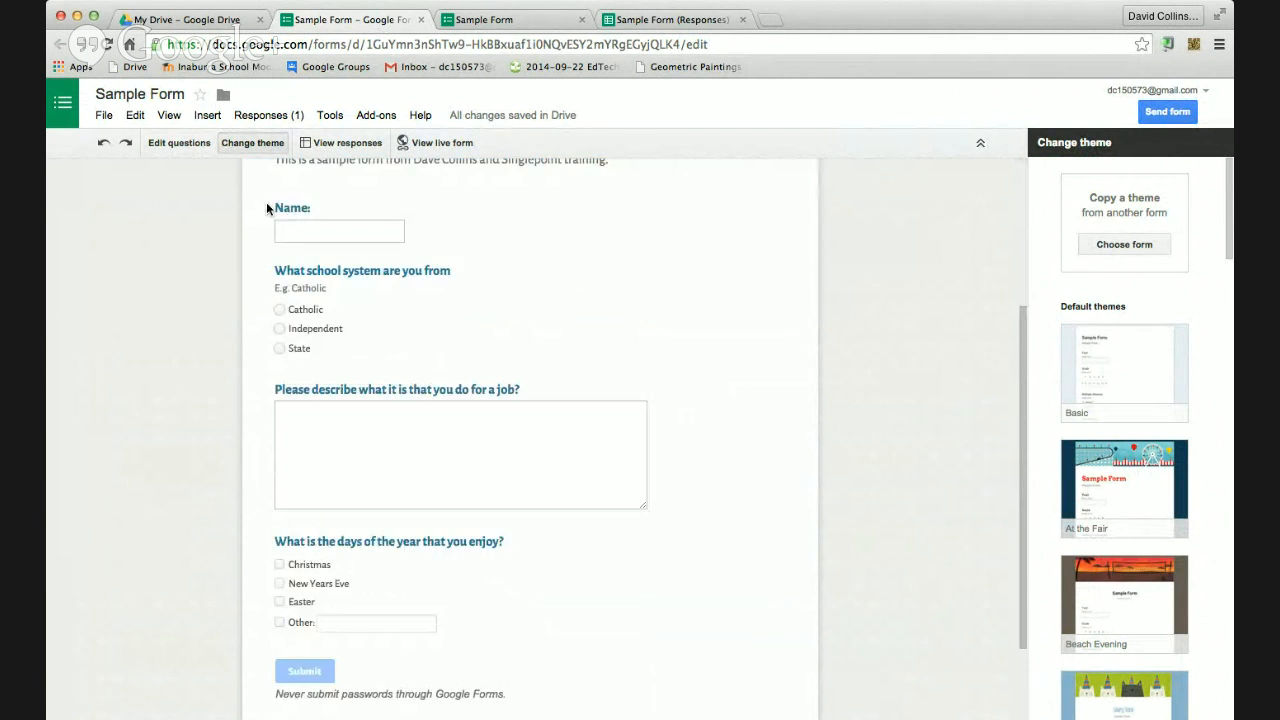
pyautogui.scroll(5, 652, 335)
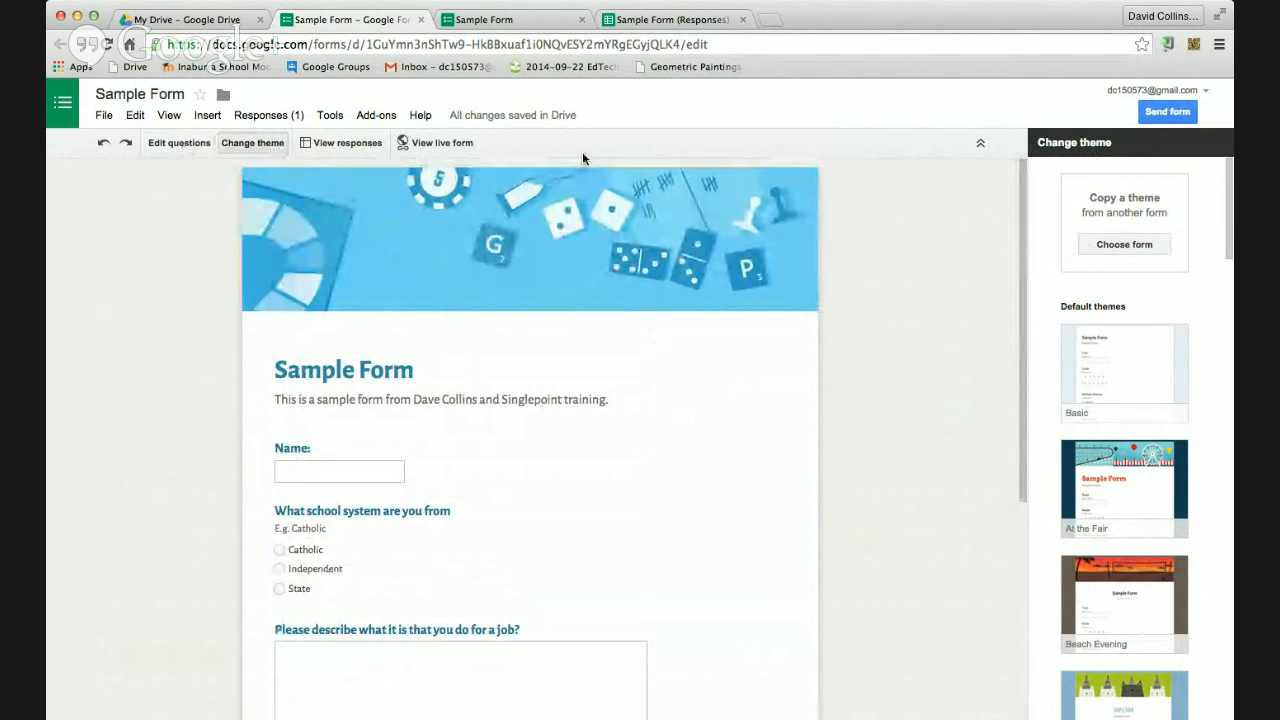
pyautogui.moveTo(1228, 205); pyautogui.dragTo(1229, 170)
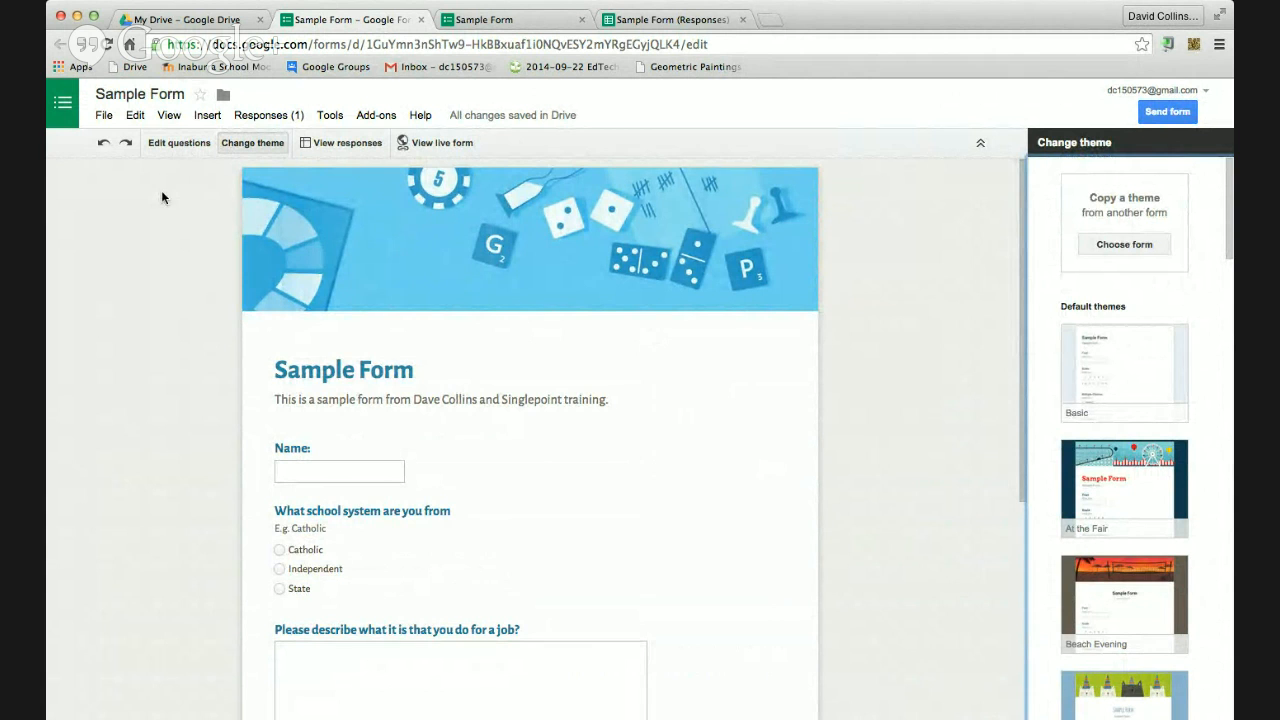
pyautogui.click(189, 144)
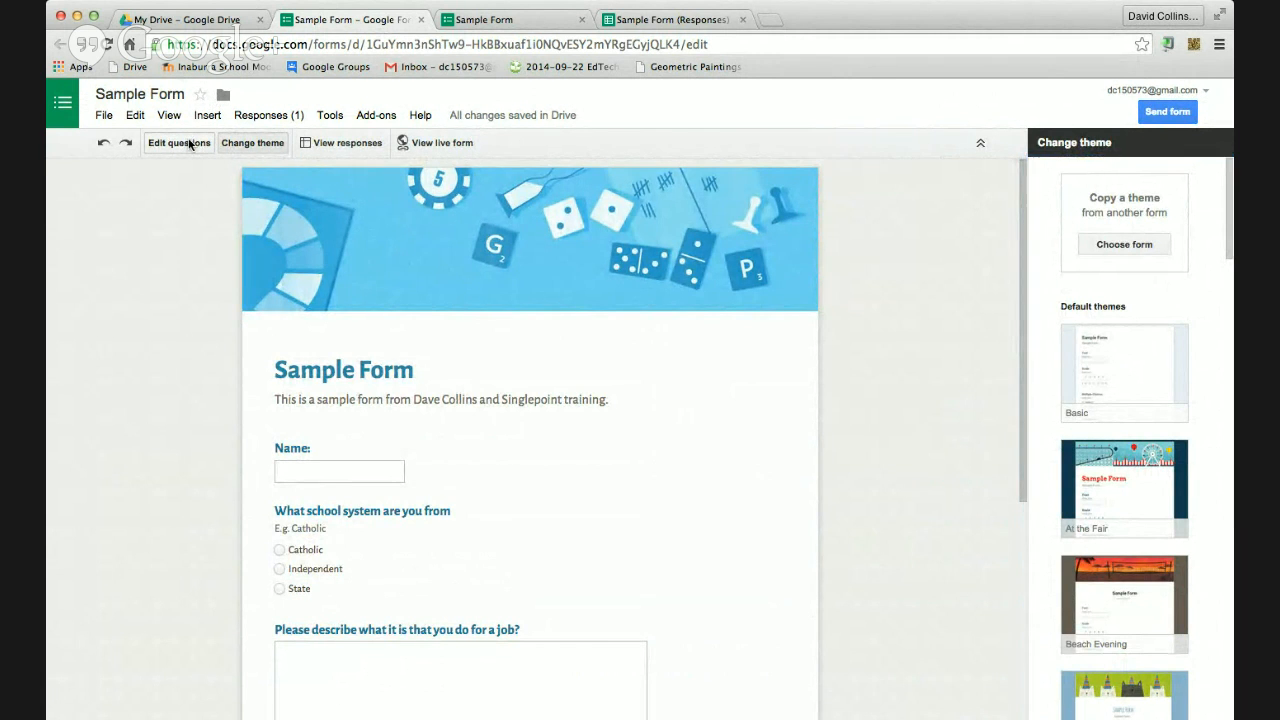
pyautogui.click(255, 144)
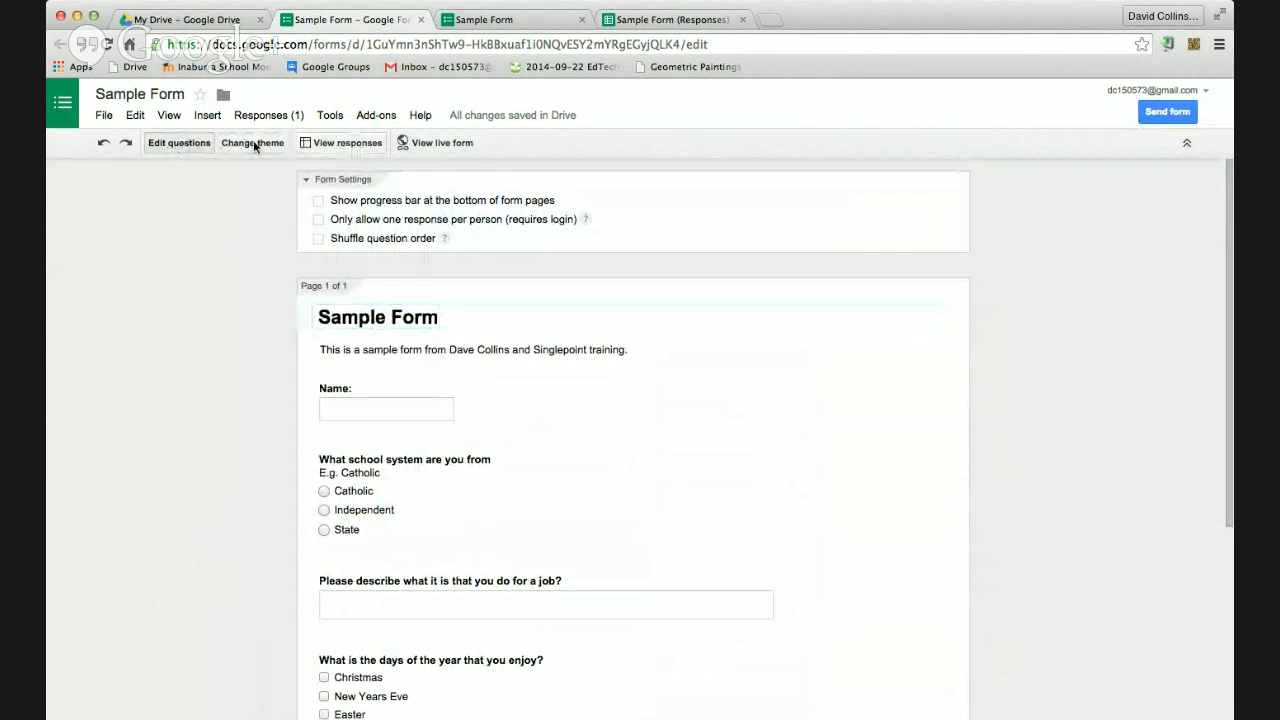
pyautogui.click(189, 144)
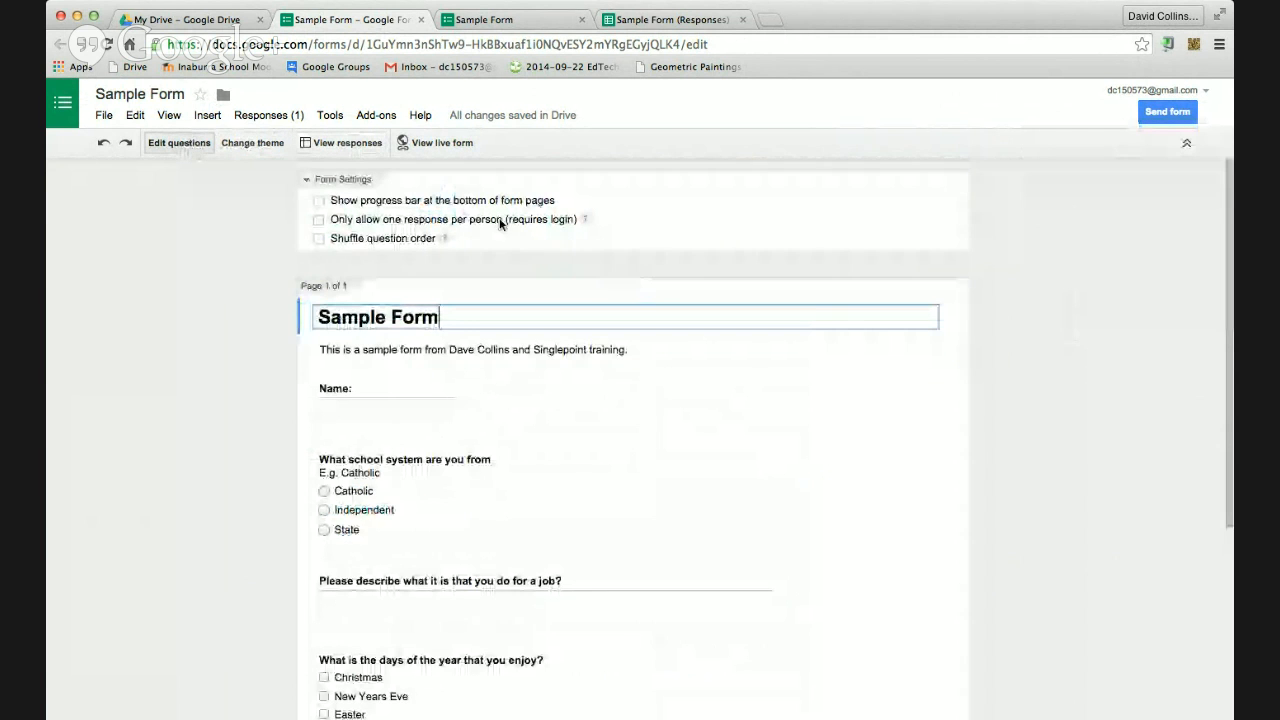
pyautogui.click(232, 143)
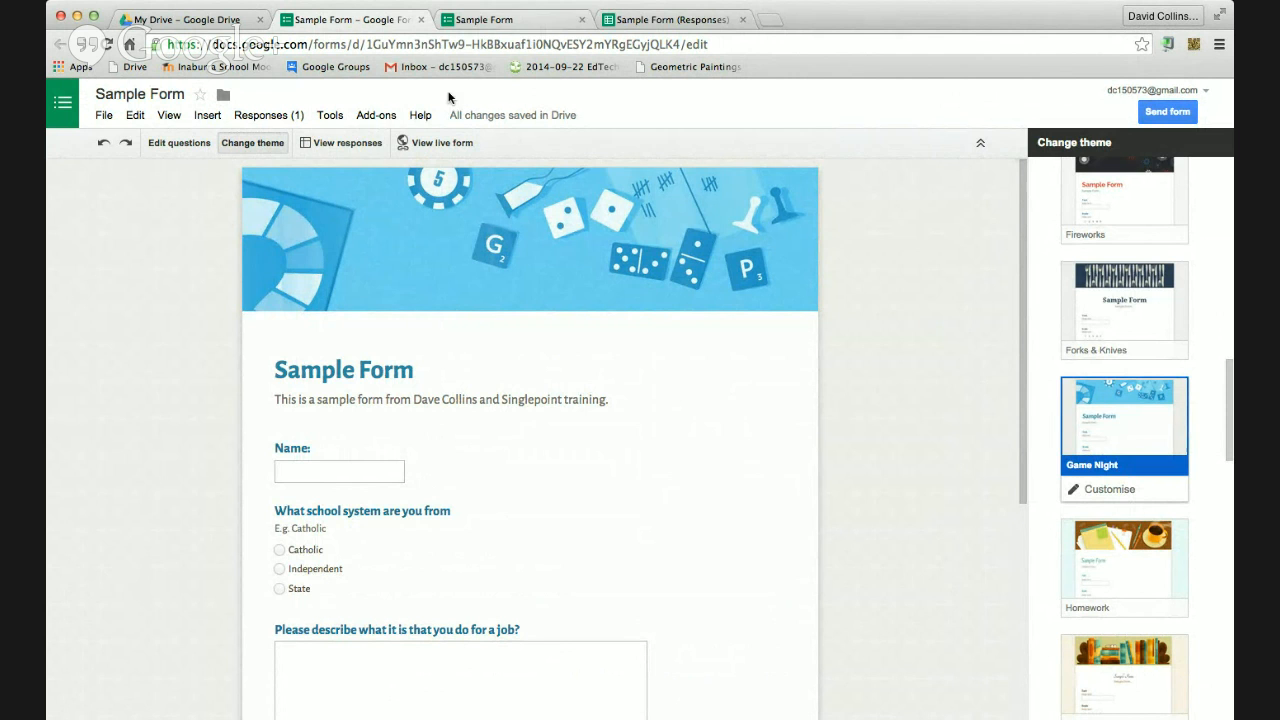
pyautogui.click(331, 116)
pyautogui.moveTo(282, 118)
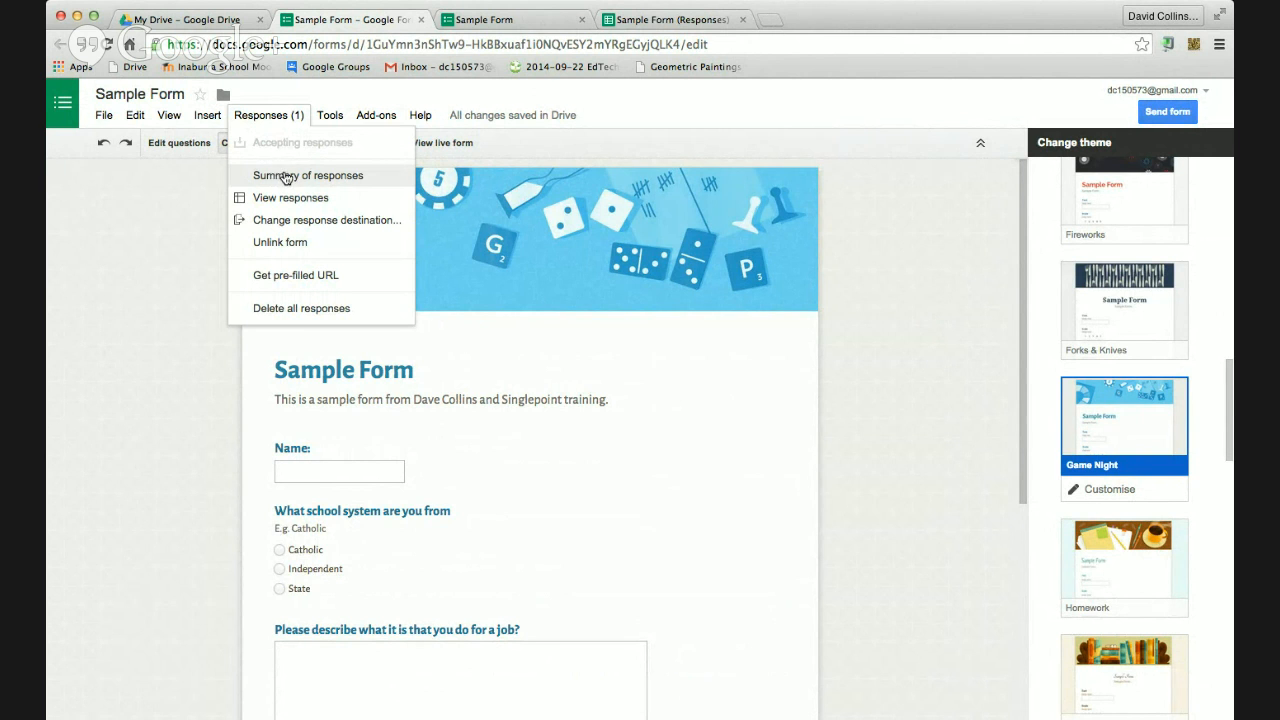
pyautogui.click(803, 441)
# Submit a test response with a name, Catholic, a job answer and New Years Eve ticked
pyautogui.click(500, 20)
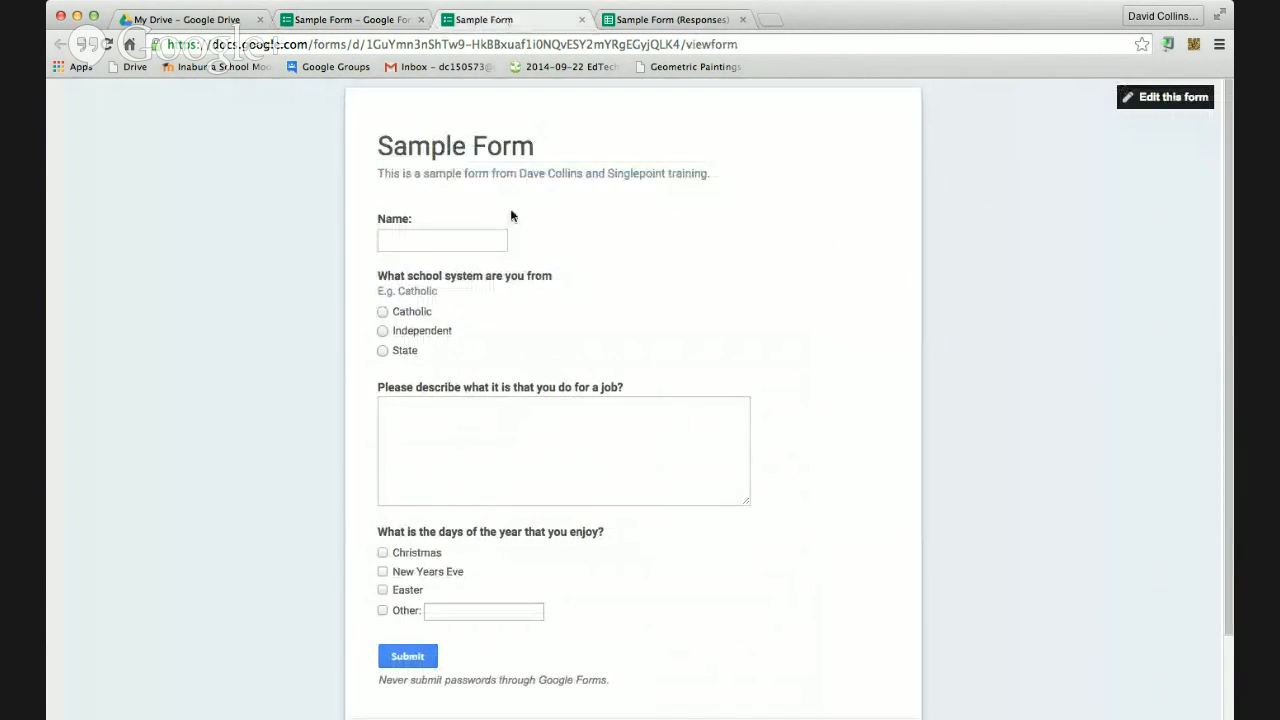
pyautogui.click(500, 242)
pyautogui.write('Tom')
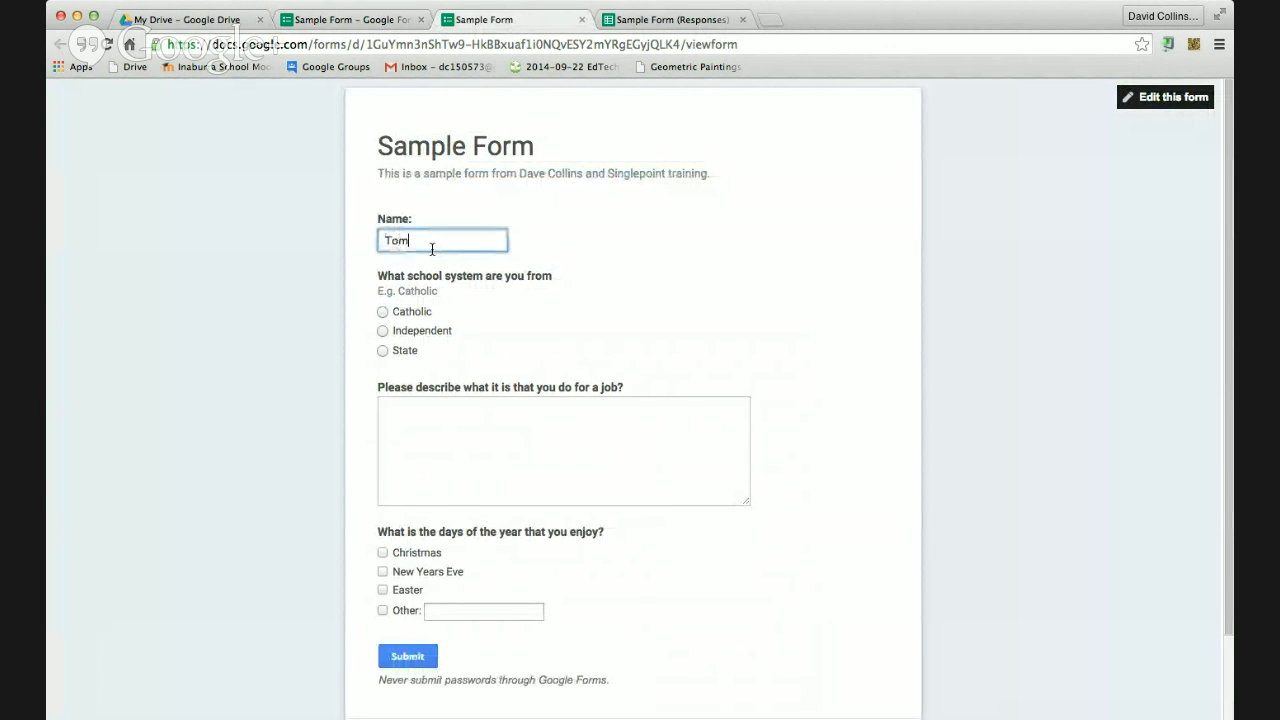
pyautogui.click(386, 314)
pyautogui.click(433, 408)
pyautogui.write('skdjflkasjdf')
pyautogui.click(383, 570)
pyautogui.click(417, 658)
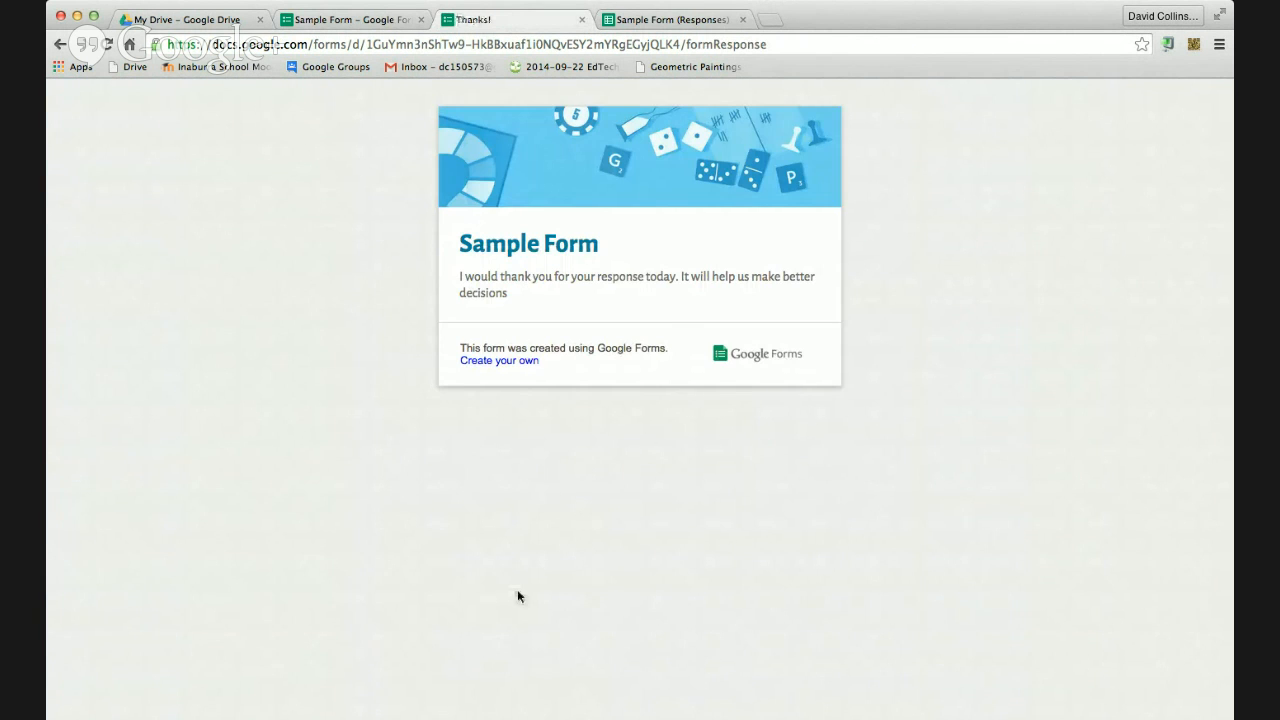
# Submit a second response choosing State, a job answer, New Years Eve and Christmas
pyautogui.click(60, 45)
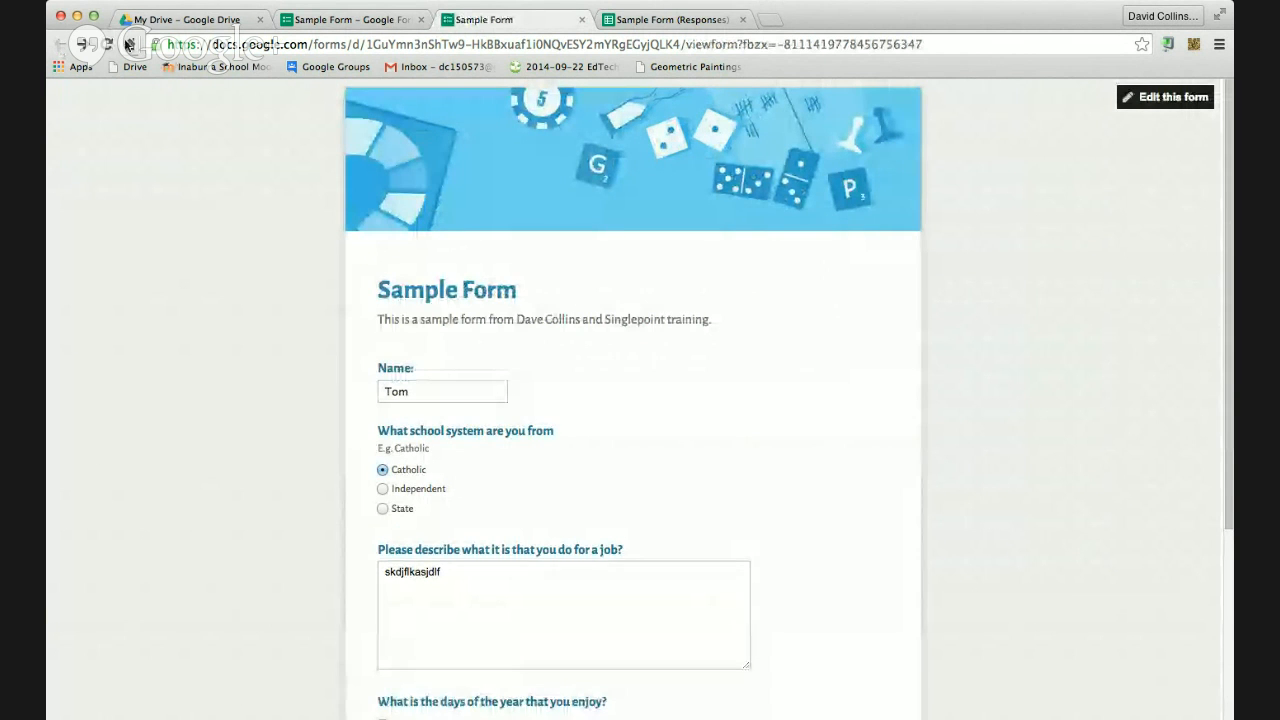
pyautogui.press('super+r')
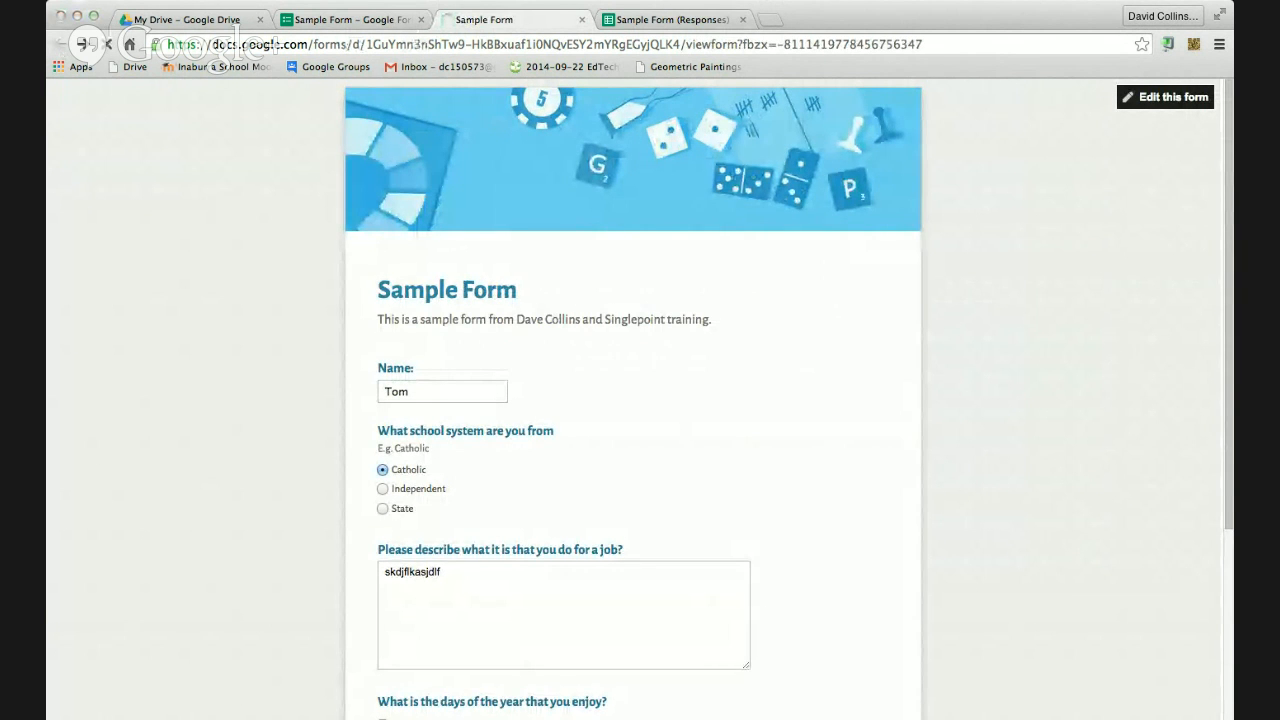
pyautogui.click(464, 388)
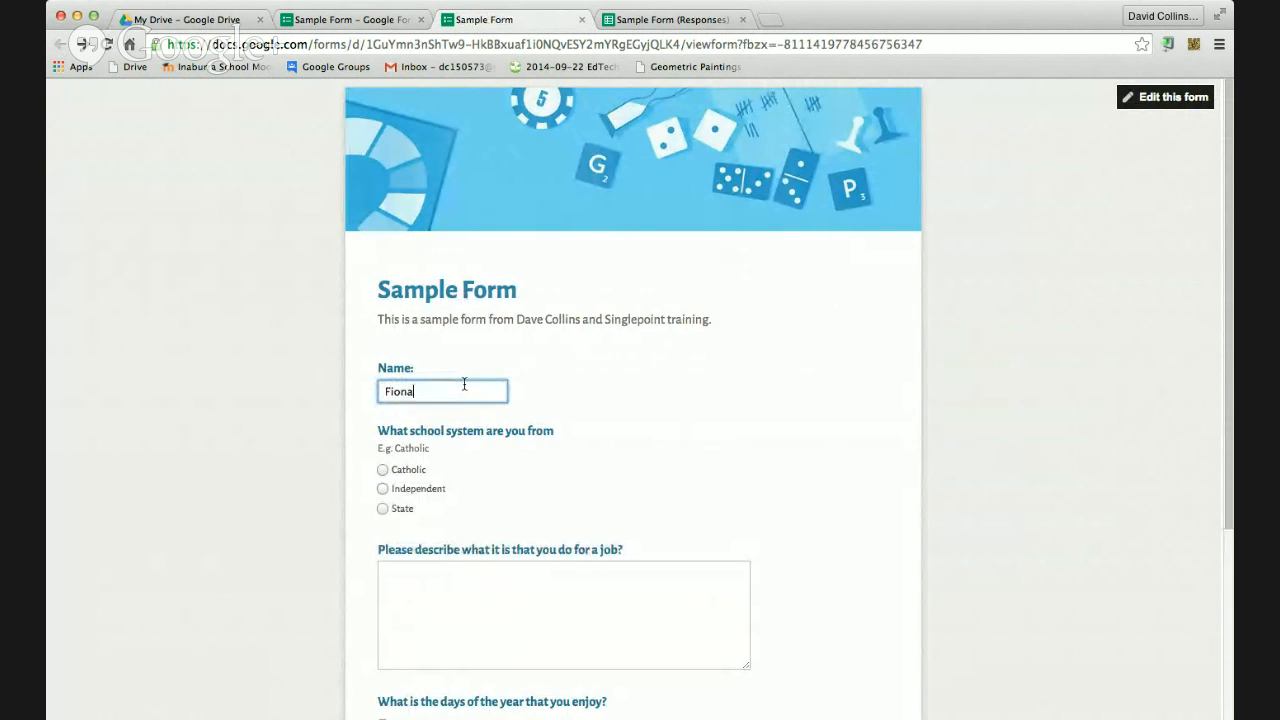
pyautogui.click(383, 508)
pyautogui.click(448, 572)
pyautogui.write('sdfldkjlkjsdf')
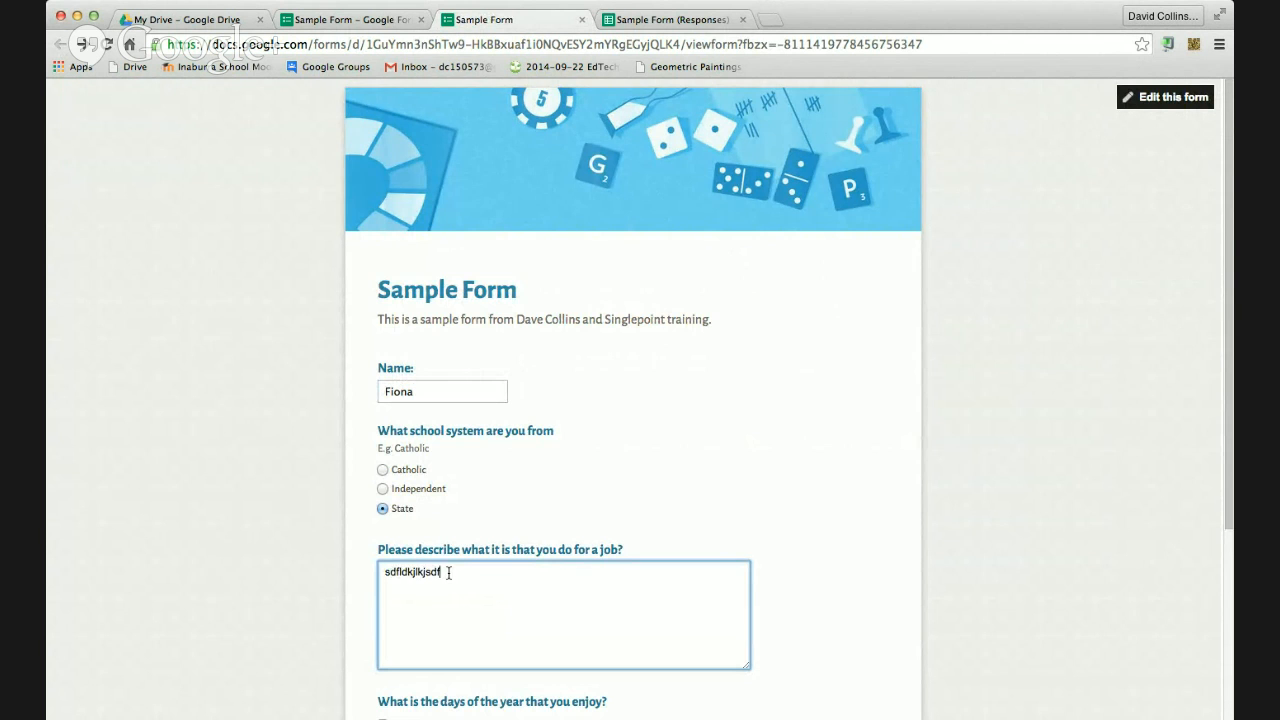
pyautogui.scroll(-5, 448, 572)
pyautogui.click(382, 471)
pyautogui.click(382, 452)
pyautogui.click(418, 562)
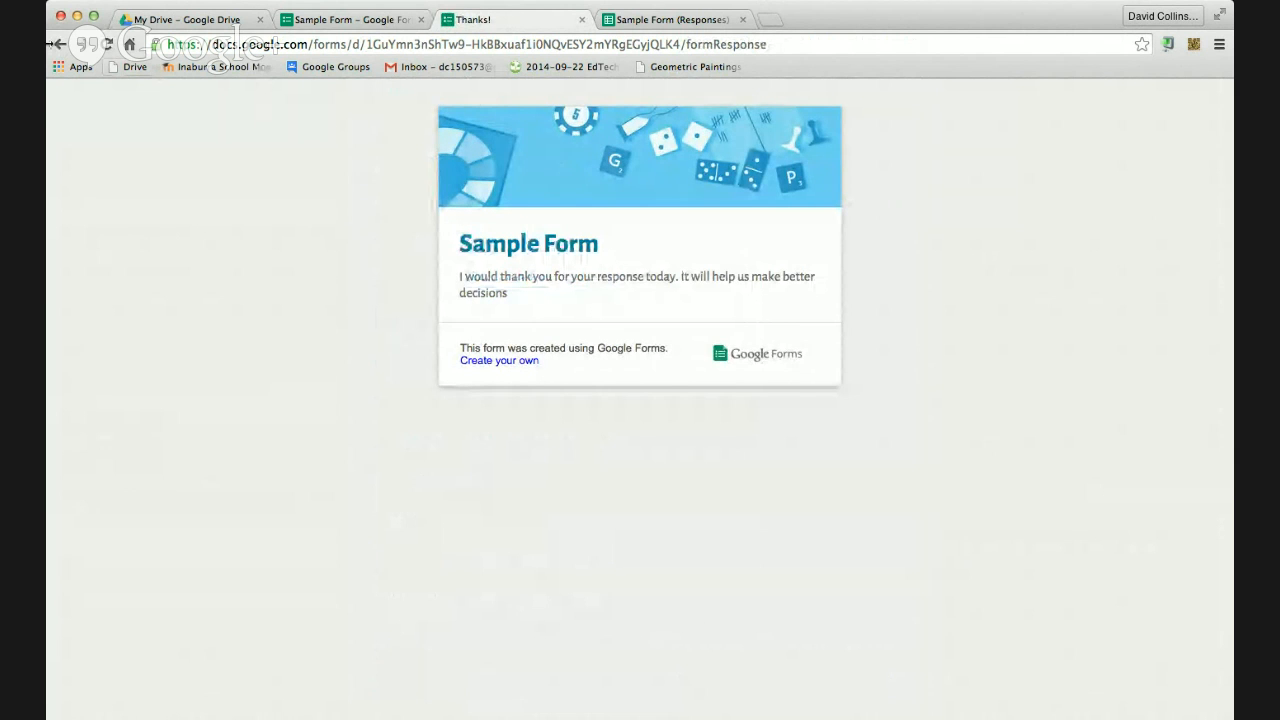
# Submit a third response: a name, Catholic, New Years Eve, Easter and Other (Queens Birthday)
pyautogui.click(57, 44)
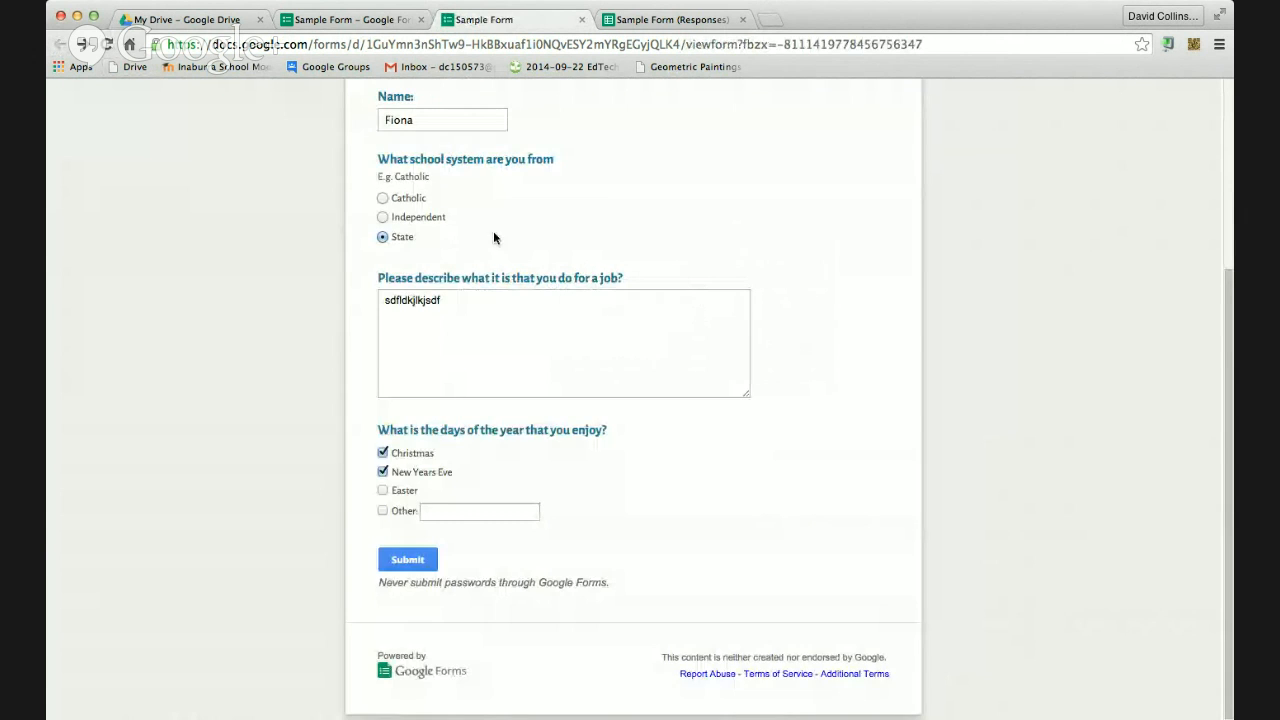
pyautogui.scroll(4, 493, 237)
pyautogui.click(108, 44)
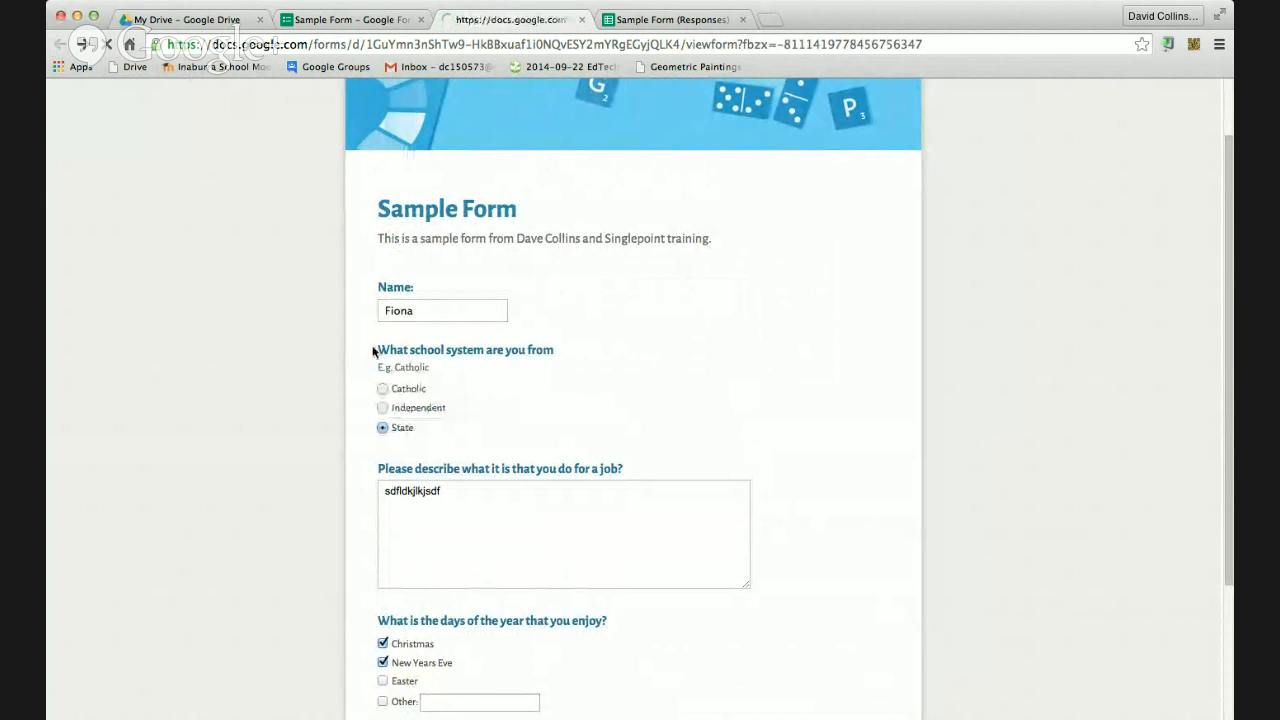
pyautogui.click(417, 311)
pyautogui.write('Geoff')
pyautogui.press('Tab')
pyautogui.click(382, 392)
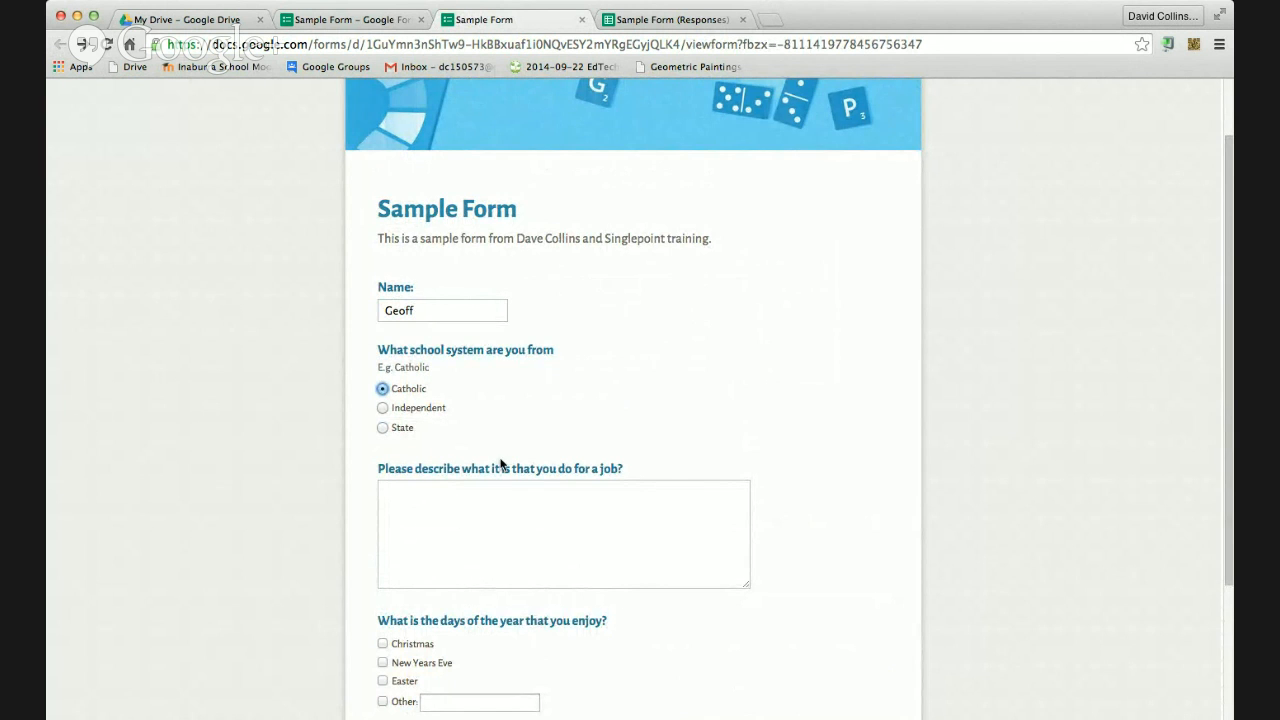
pyautogui.scroll(-2, 520, 450)
pyautogui.click(551, 434)
pyautogui.write('sdflkasjdflkjasd')
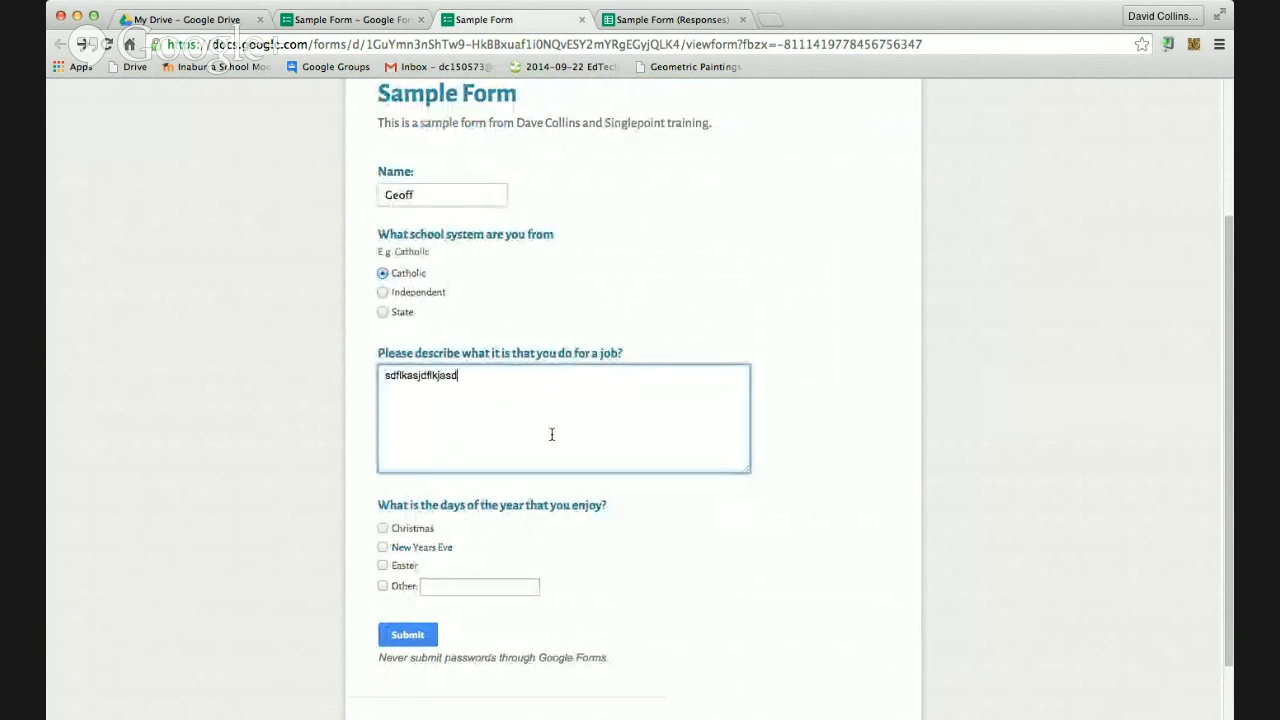
pyautogui.scroll(-1, 536, 446)
pyautogui.click(383, 470)
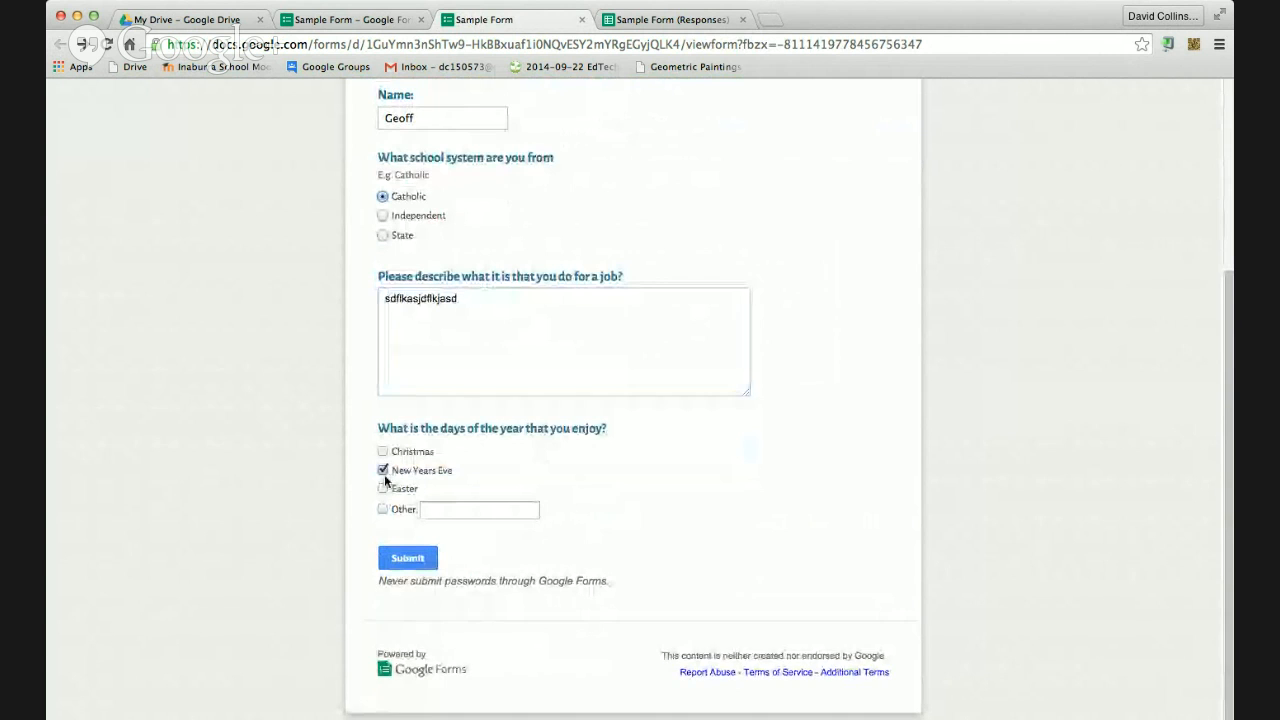
pyautogui.click(382, 488)
pyautogui.click(383, 509)
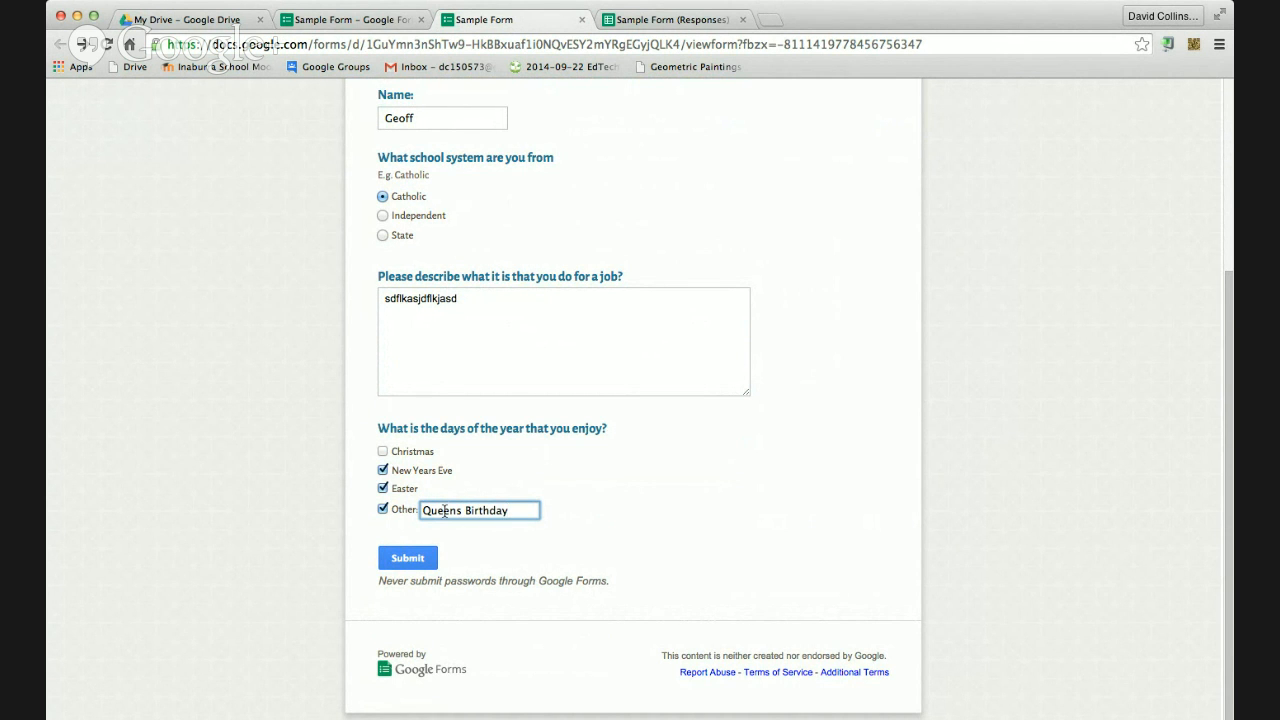
pyautogui.click(407, 566)
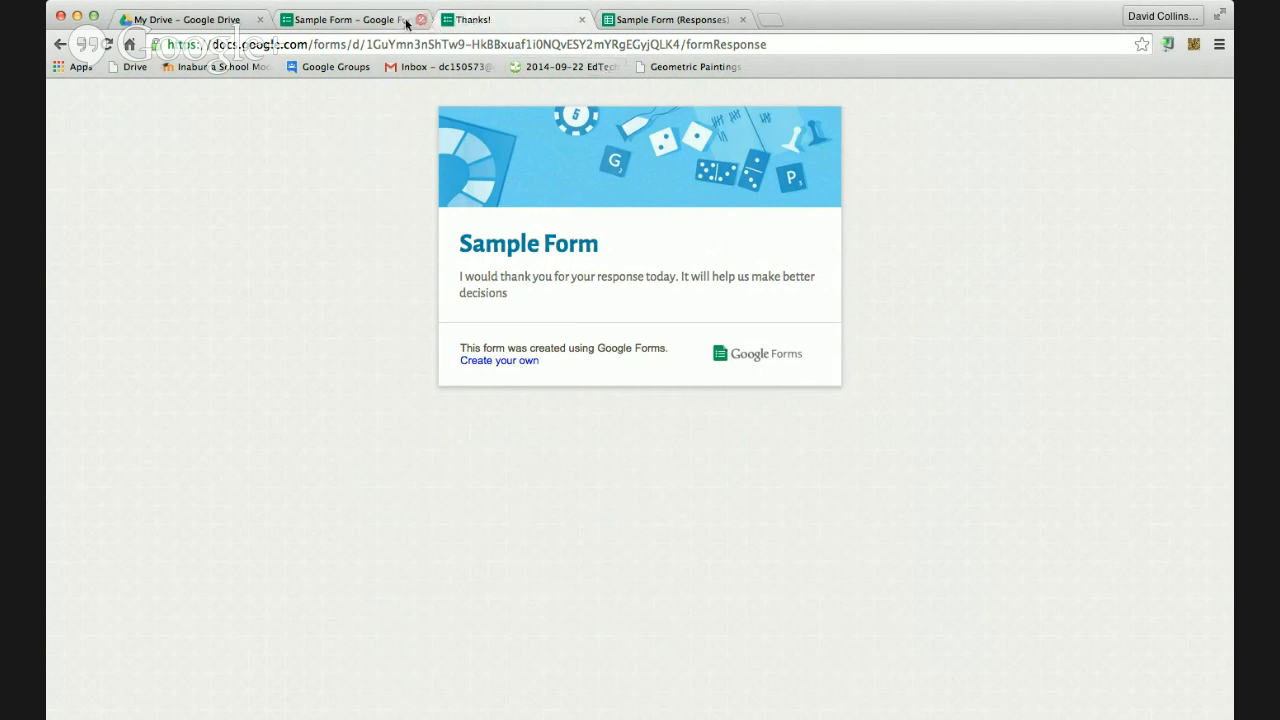
# Open the updated Sample Form (Responses) sheet, close its outdated copy, and return to the editor
pyautogui.click(350, 19)
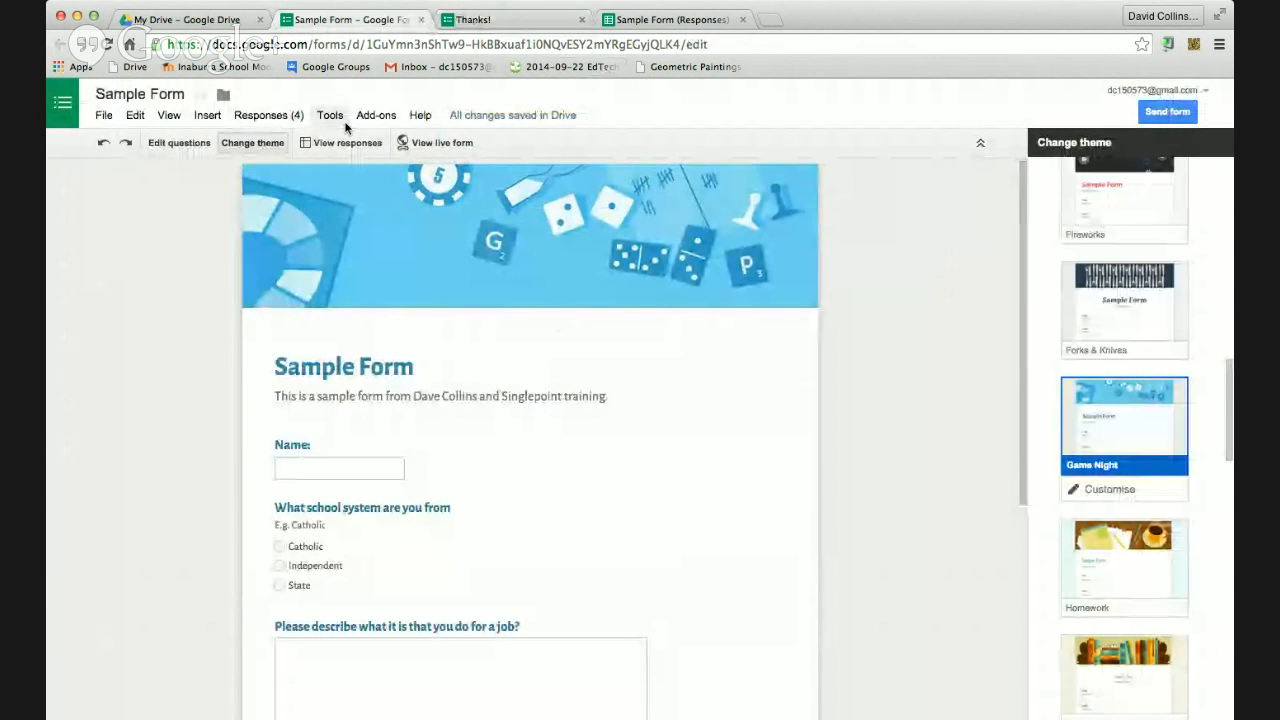
pyautogui.click(345, 142)
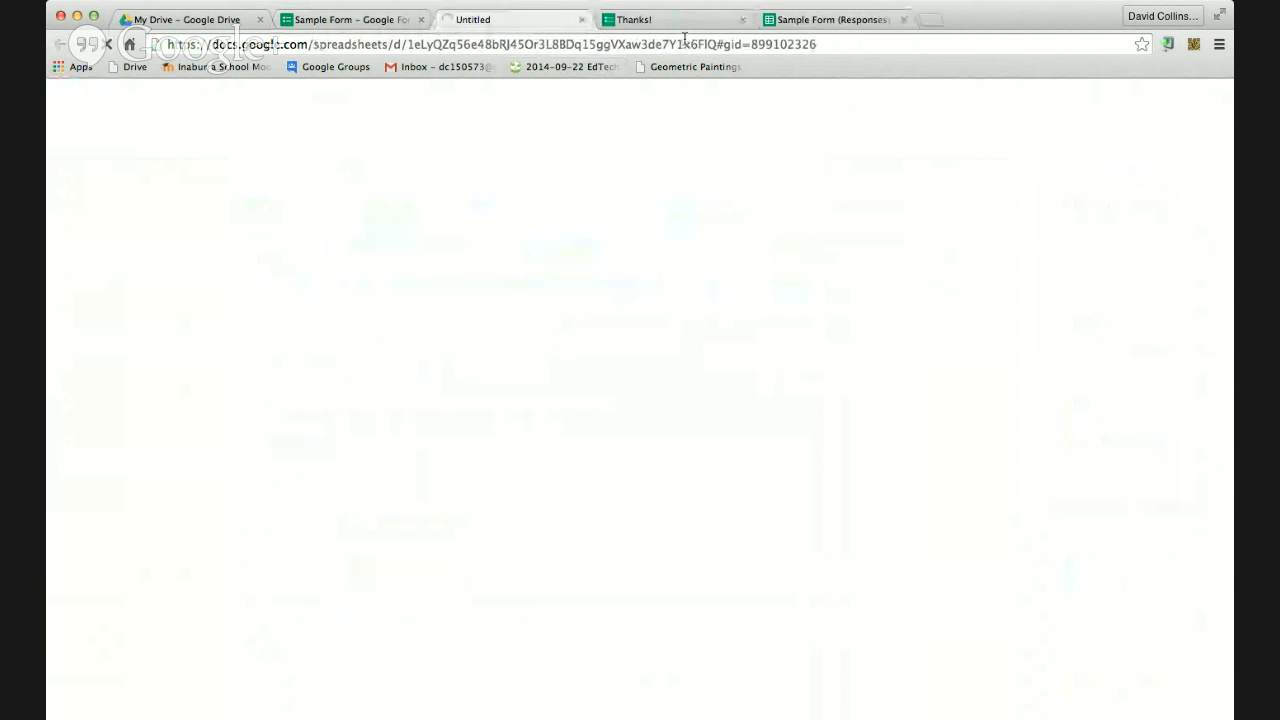
pyautogui.click(904, 19)
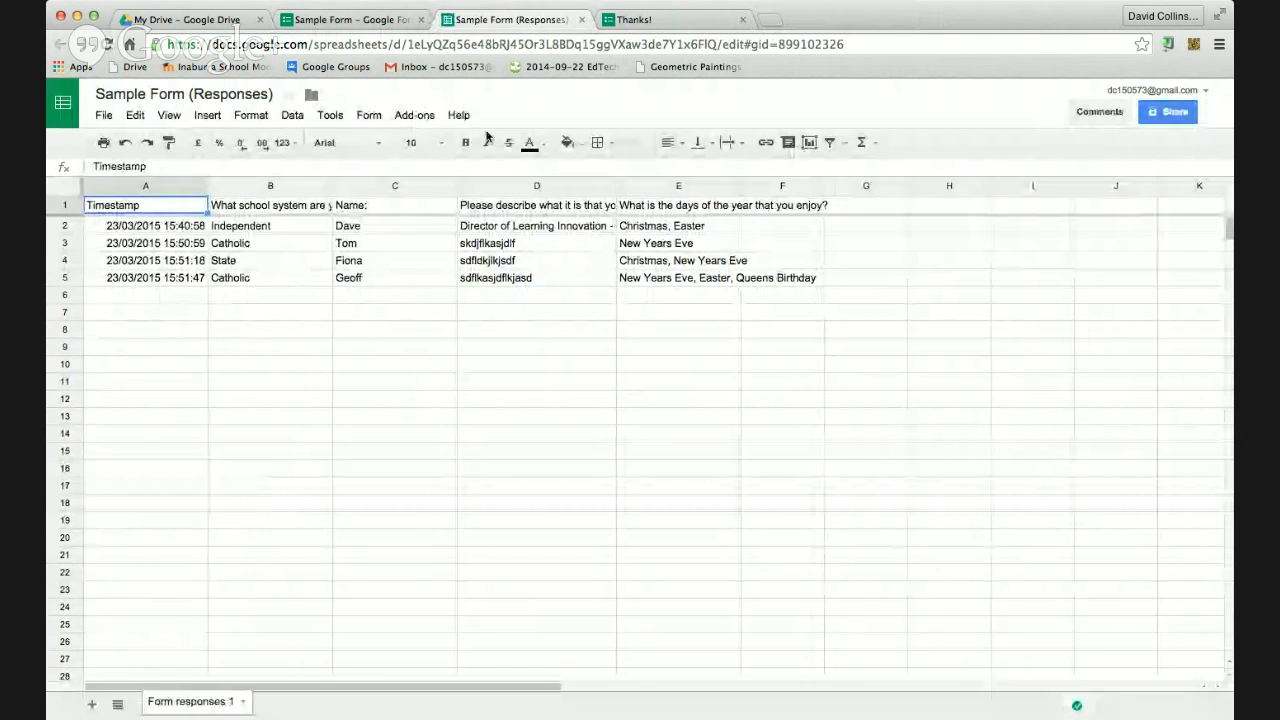
pyautogui.click(405, 20)
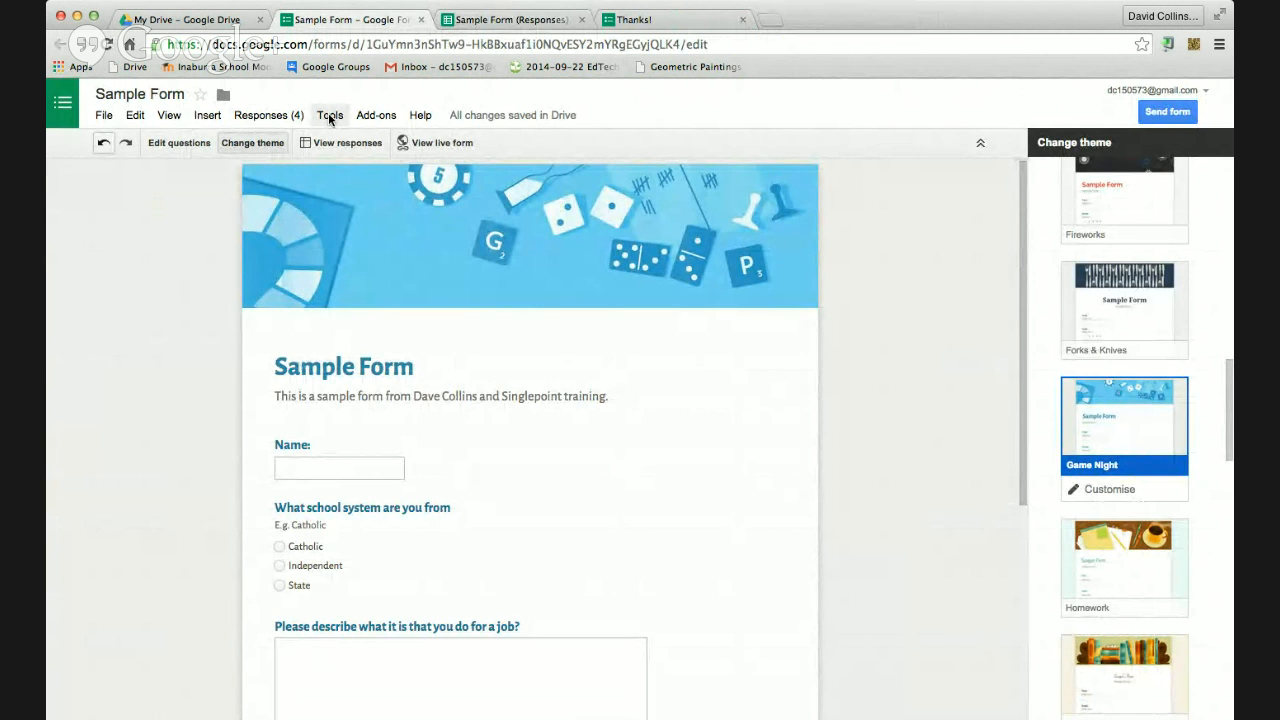
# Review the Summary of responses charts and counts for all four responses, then return to the editor
pyautogui.click(279, 117)
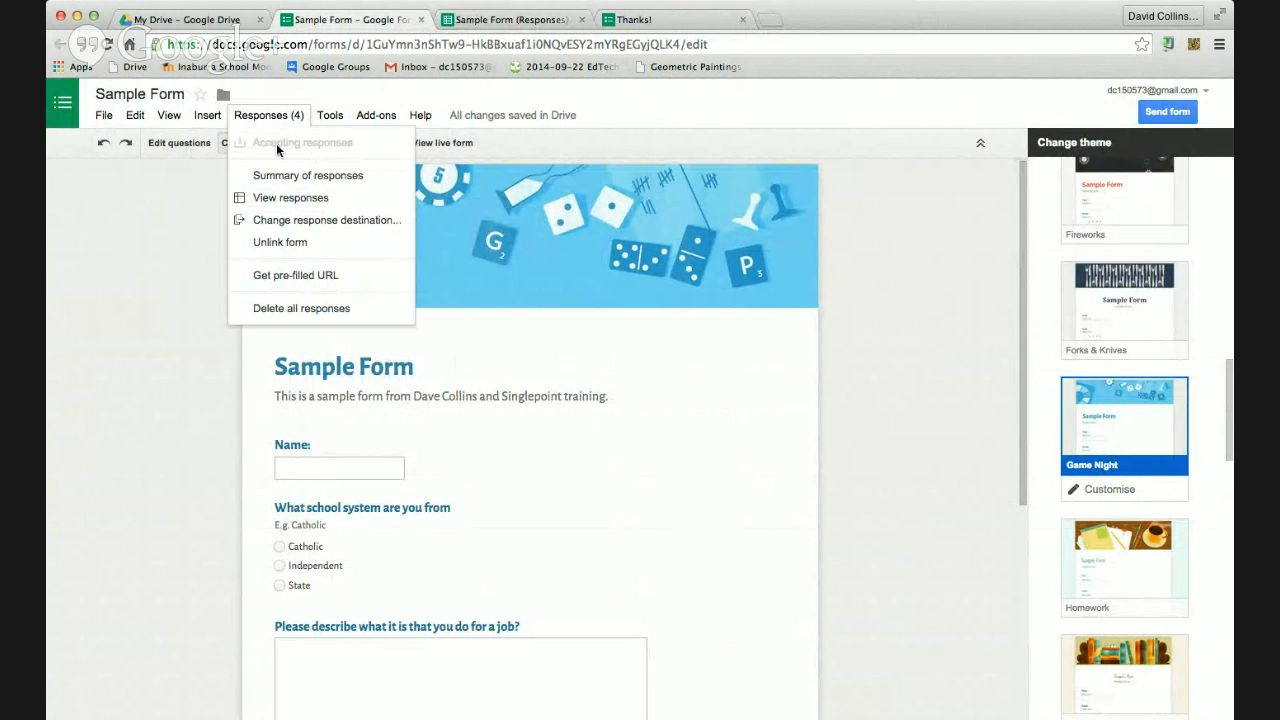
pyautogui.click(277, 176)
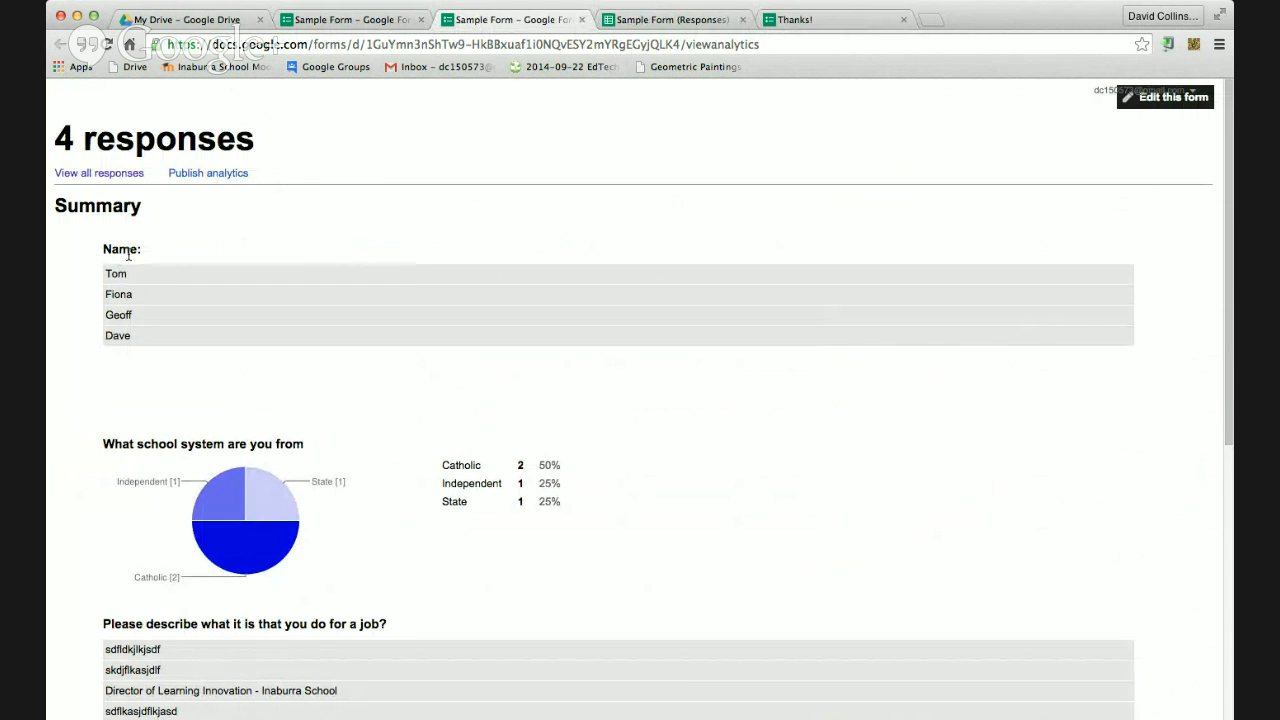
pyautogui.scroll(-3, 135, 331)
pyautogui.scroll(-1, 135, 331)
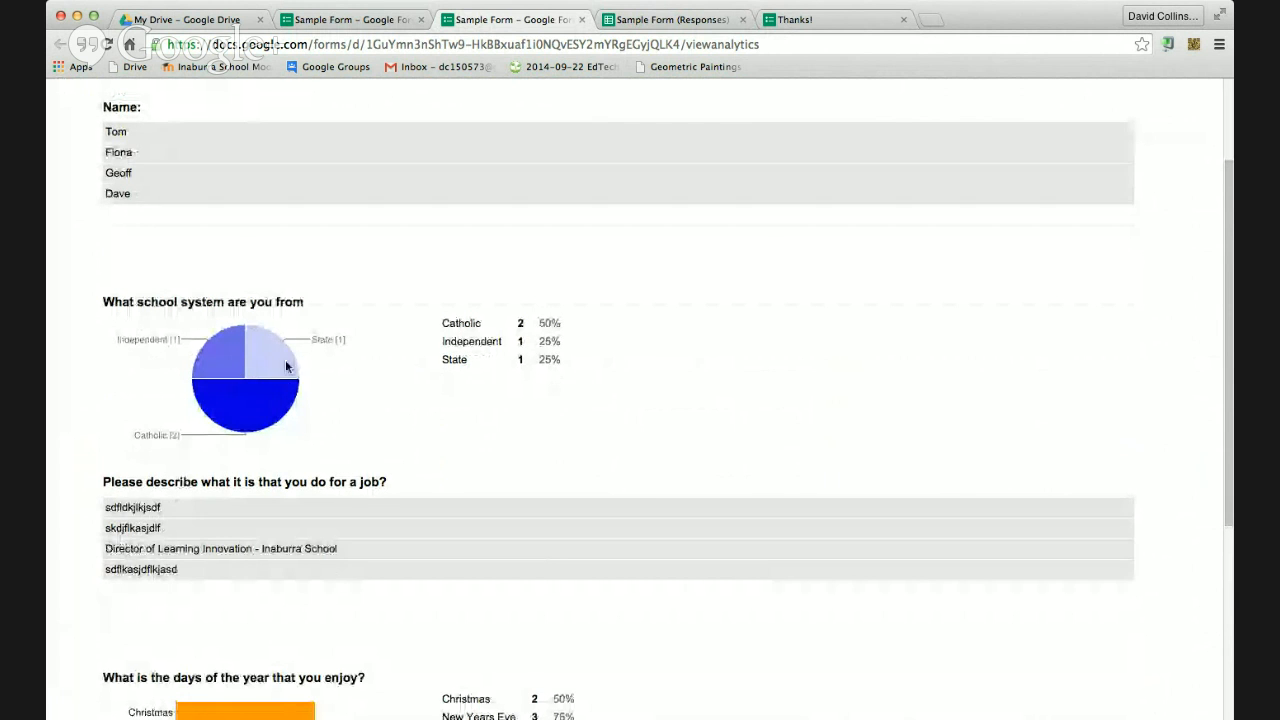
pyautogui.scroll(-5, 303, 420)
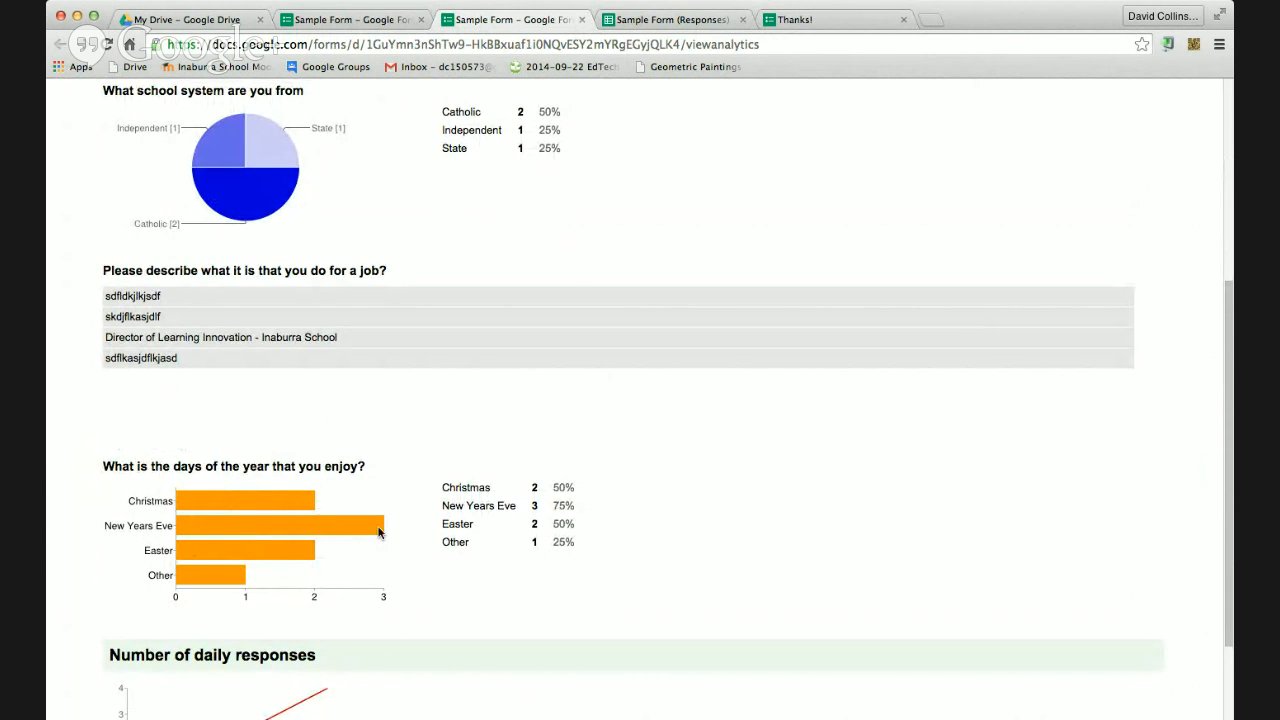
pyautogui.scroll(-3, 433, 535)
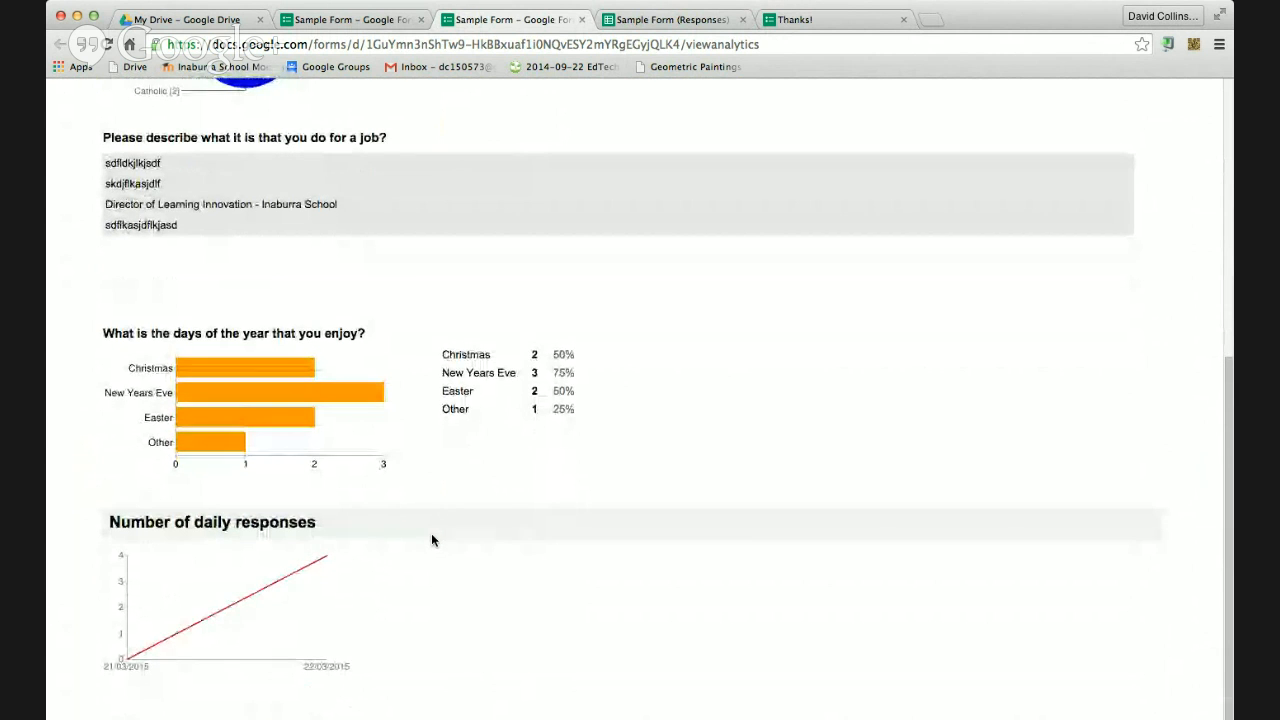
pyautogui.scroll(5, 425, 540)
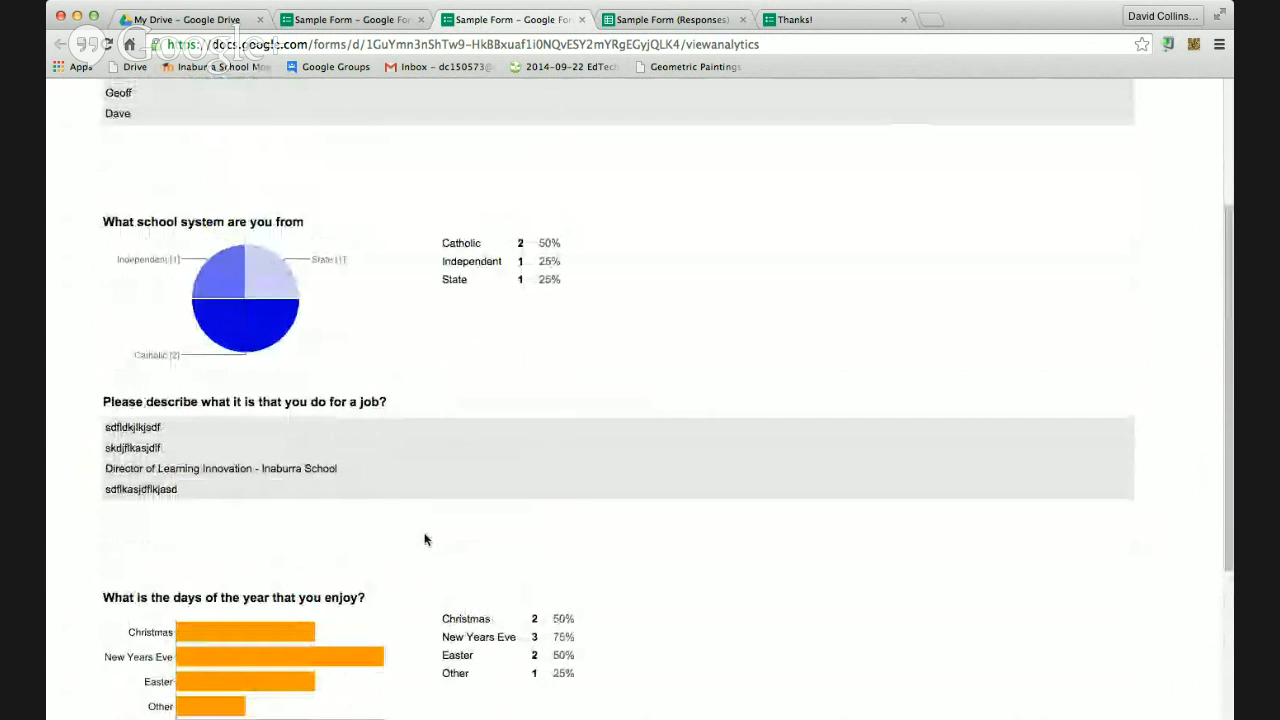
pyautogui.scroll(4, 423, 533)
pyautogui.scroll(-1, 422, 534)
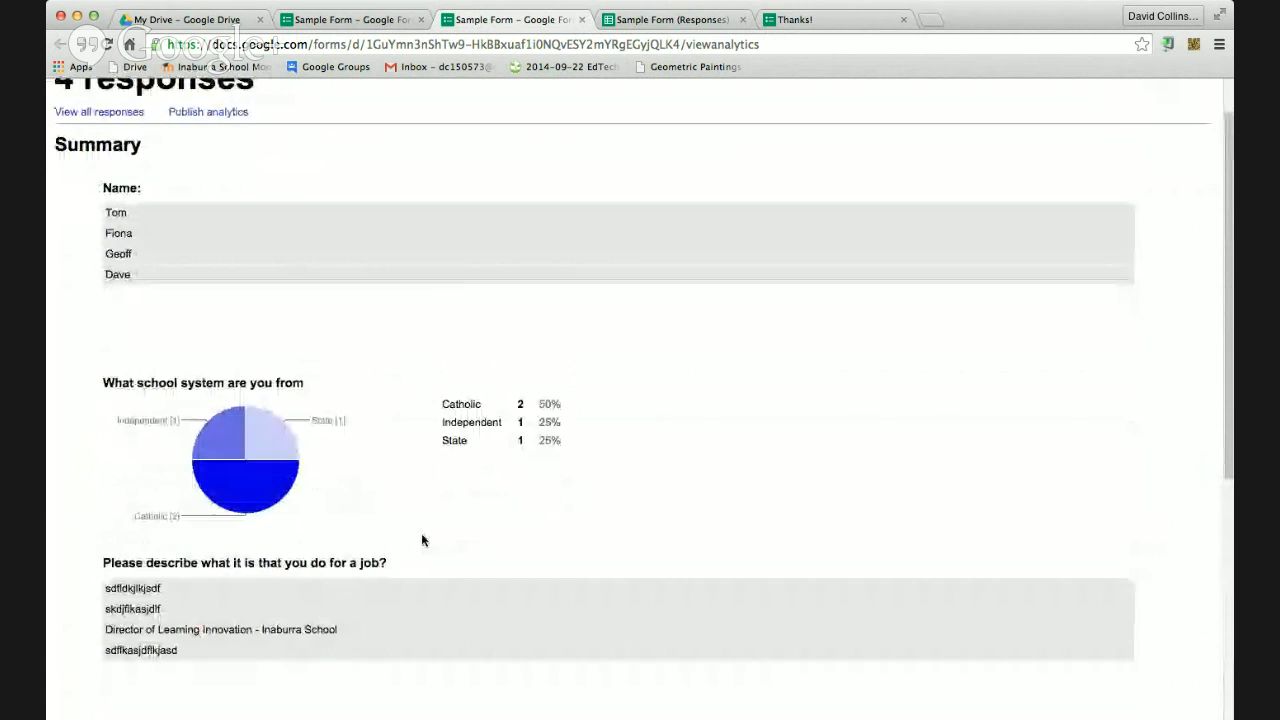
pyautogui.scroll(-1, 422, 540)
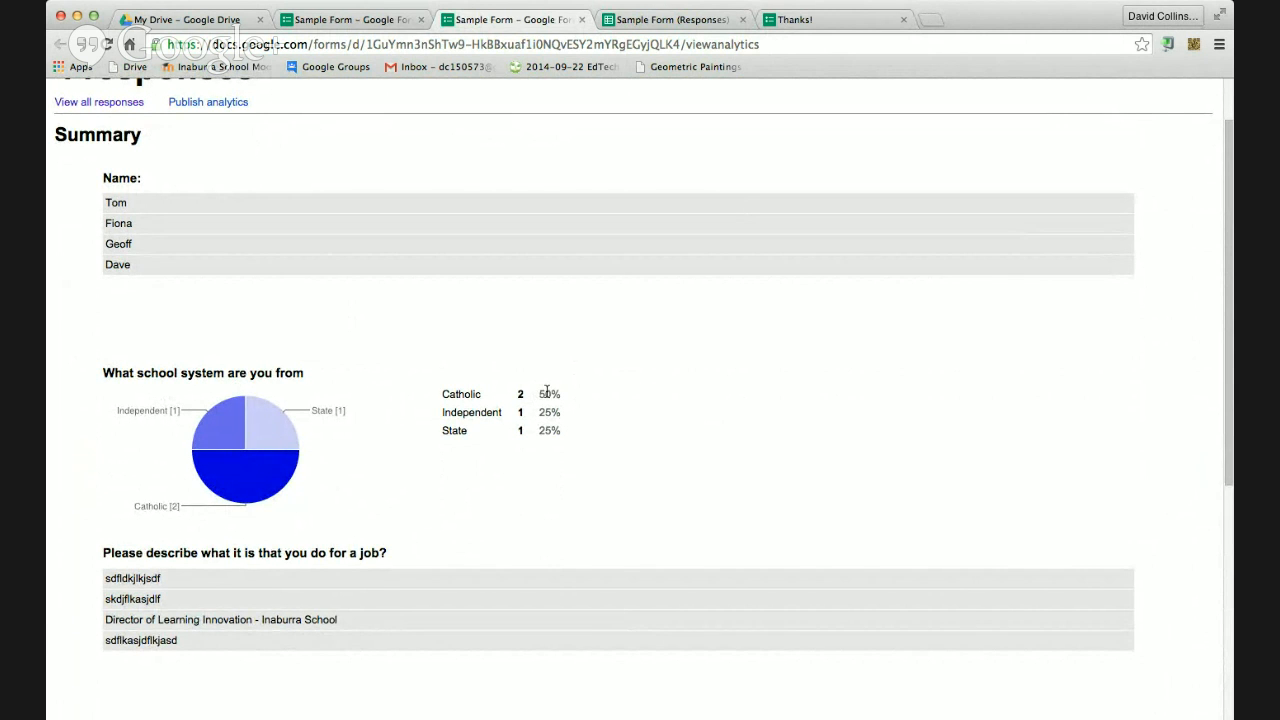
pyautogui.scroll(-3, 425, 410)
pyautogui.scroll(5, 425, 410)
pyautogui.scroll(-3, 425, 410)
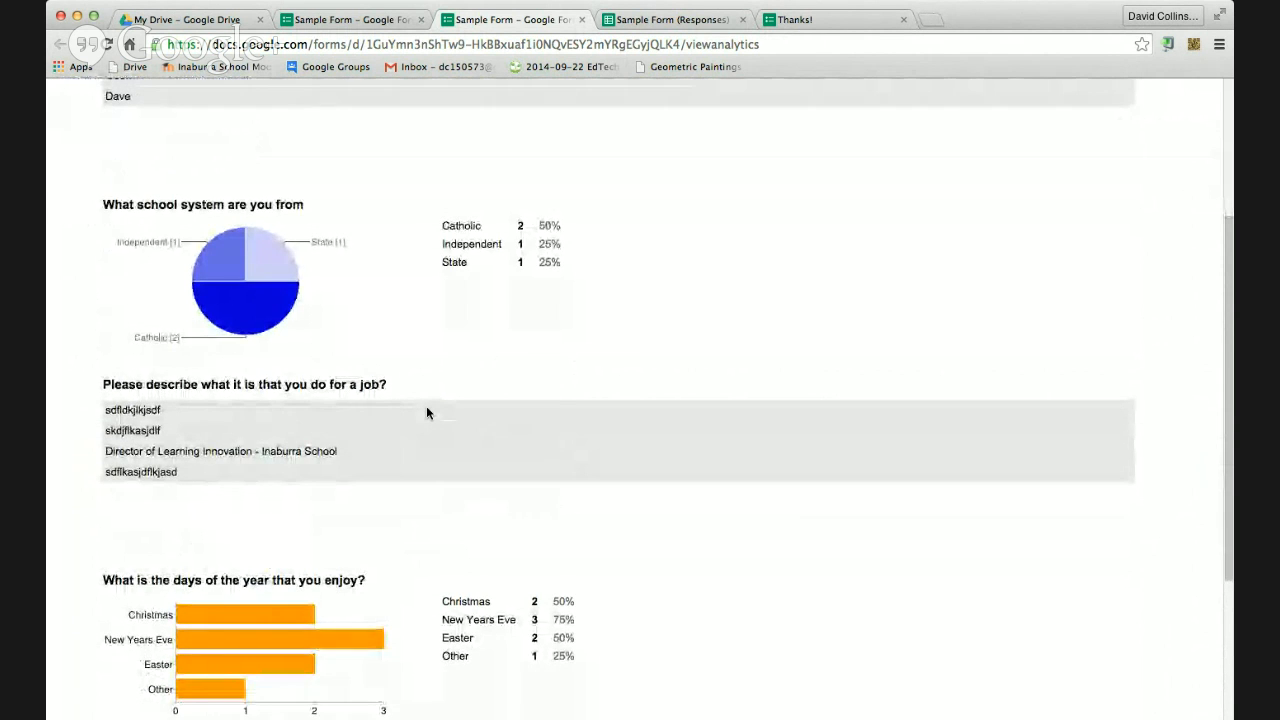
pyautogui.scroll(3, 426, 412)
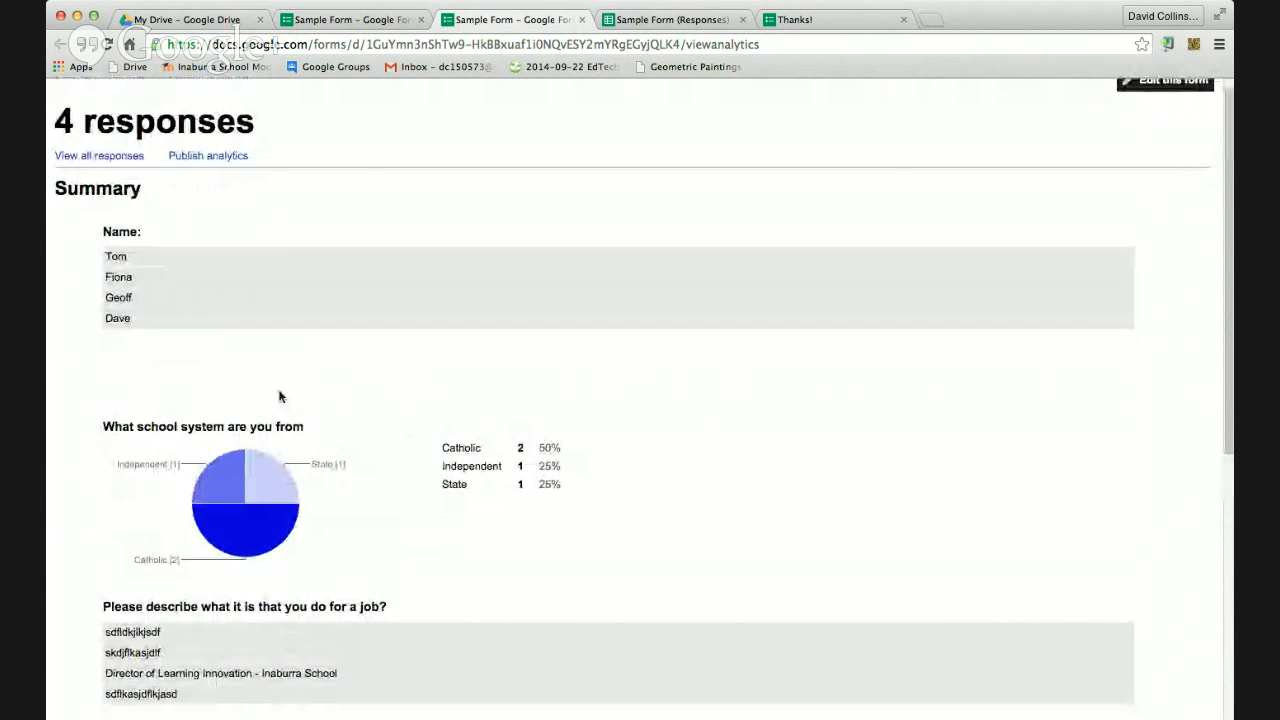
pyautogui.click(380, 20)
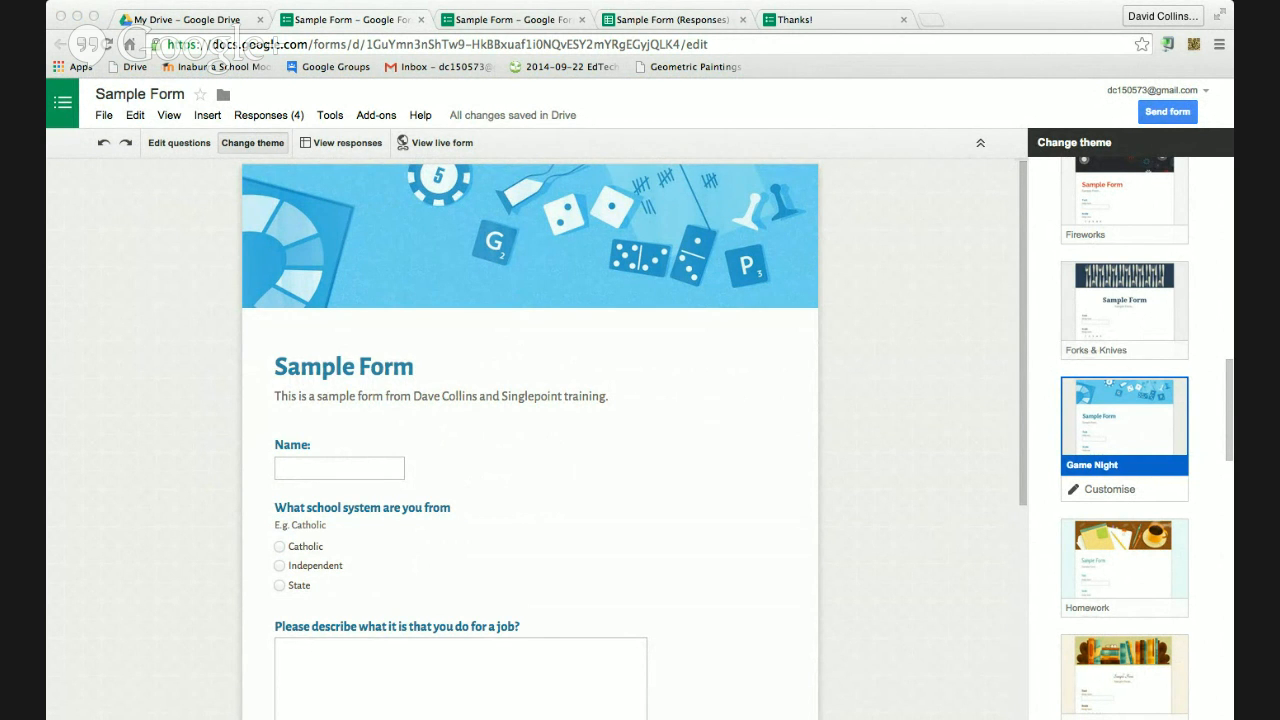
# Close the editor, summary, responses spreadsheet and thank-you tabs so only My Drive remains
pyautogui.click(84, 407)
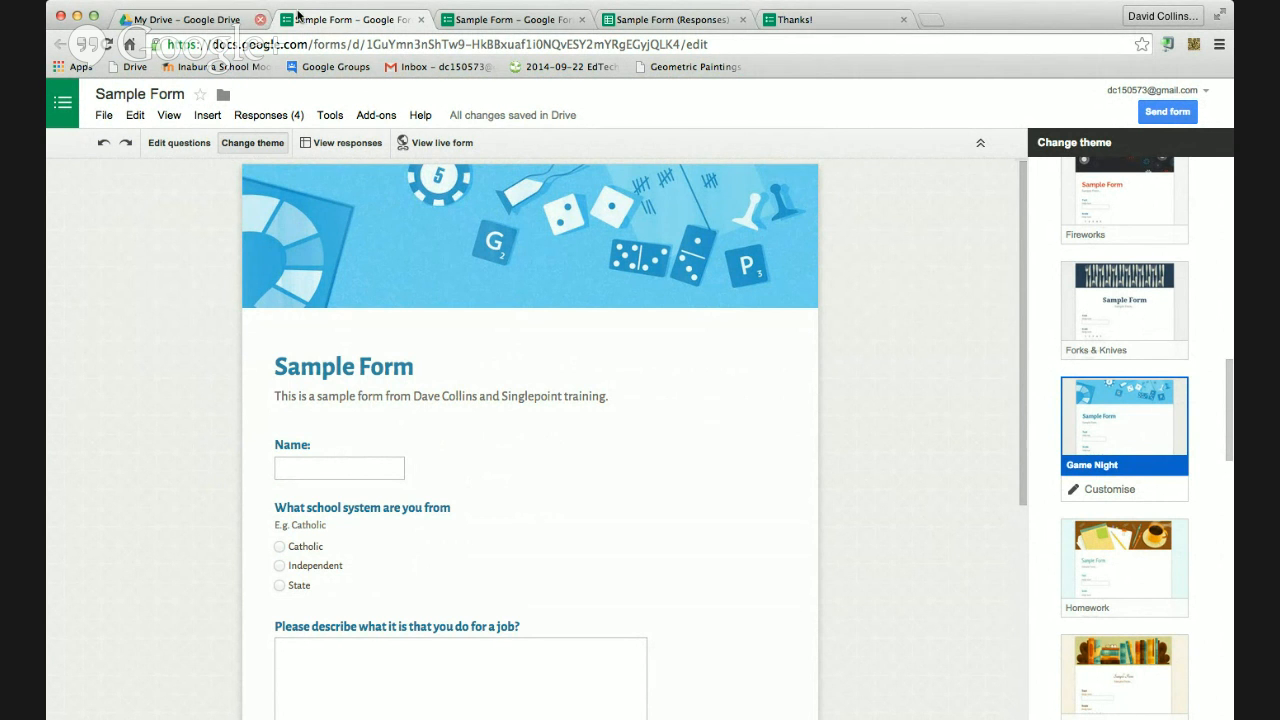
pyautogui.click(421, 19)
pyautogui.click(421, 19)
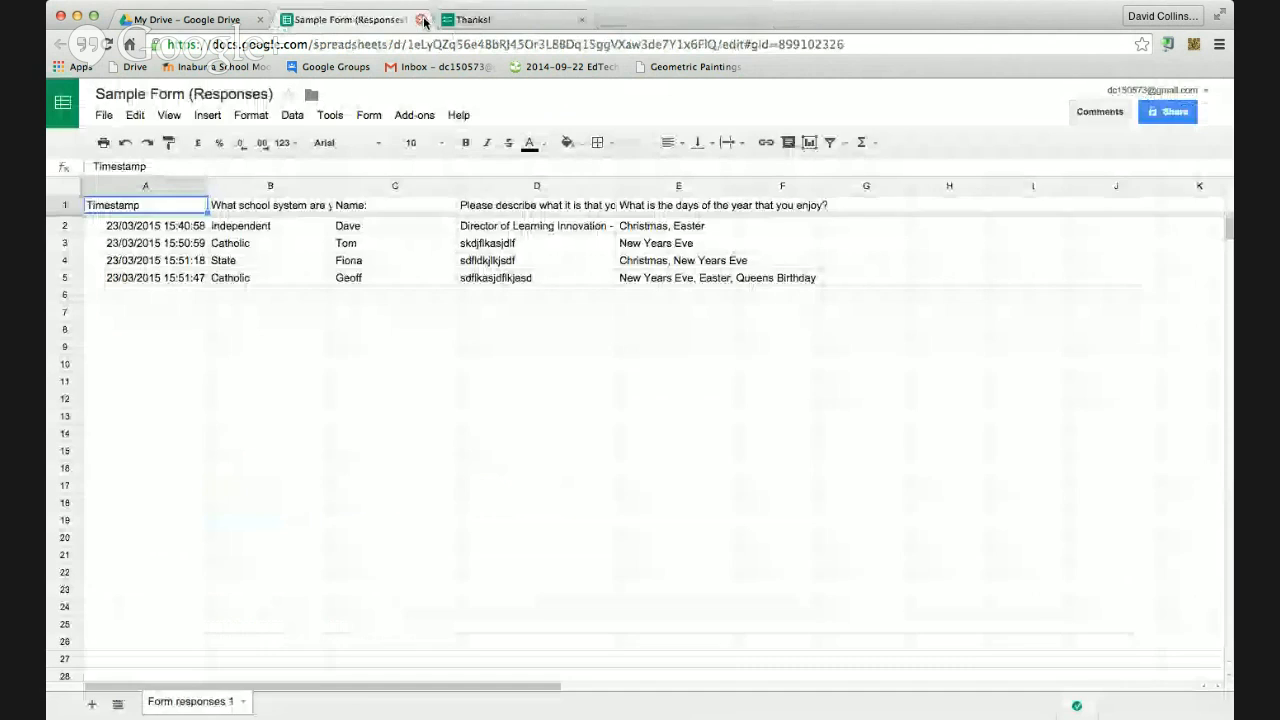
pyautogui.click(421, 19)
pyautogui.click(421, 19)
pyautogui.click(421, 19)
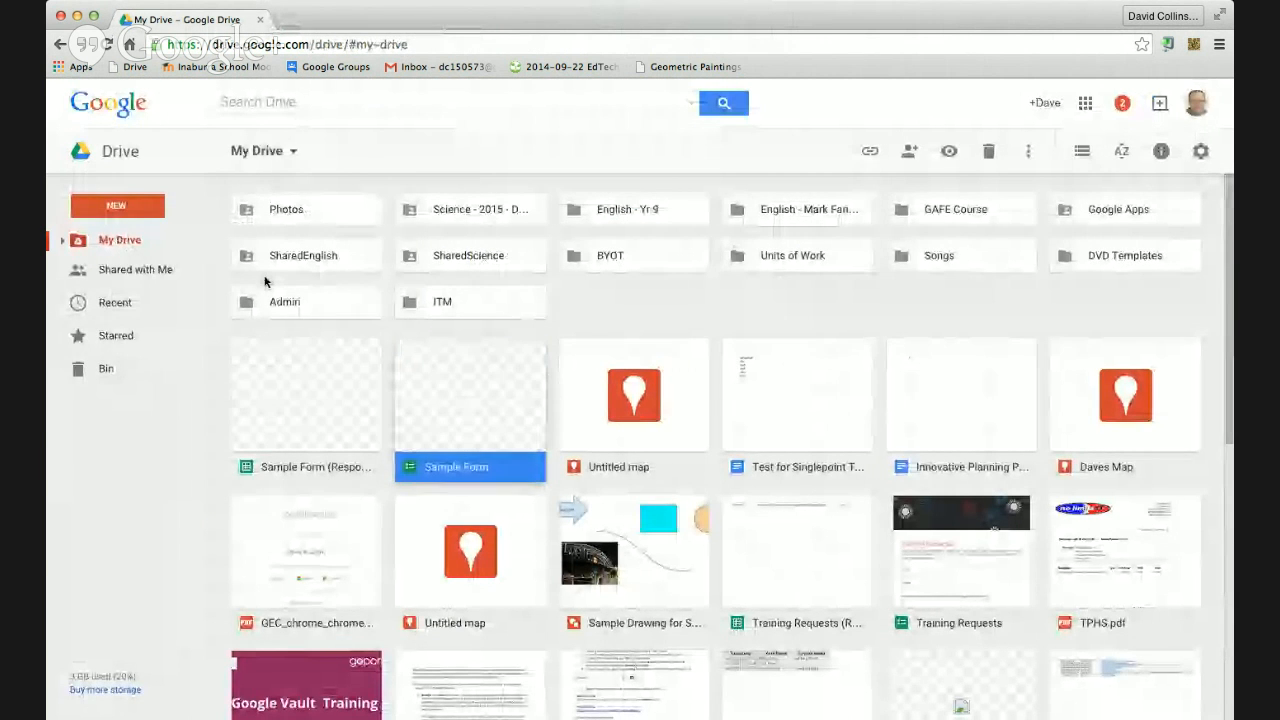
# Create a new blank Google Form from Drive via NEW > More > Google Forms
pyautogui.click(150, 208)
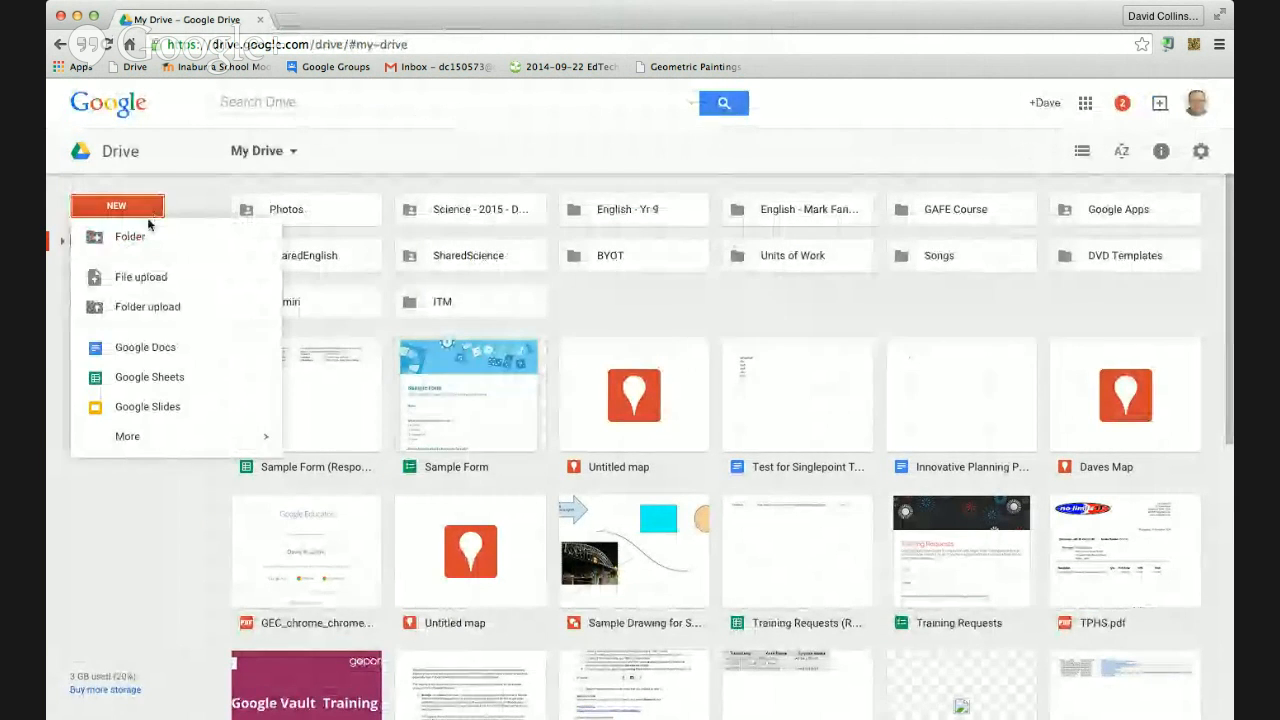
pyautogui.moveTo(150, 436)
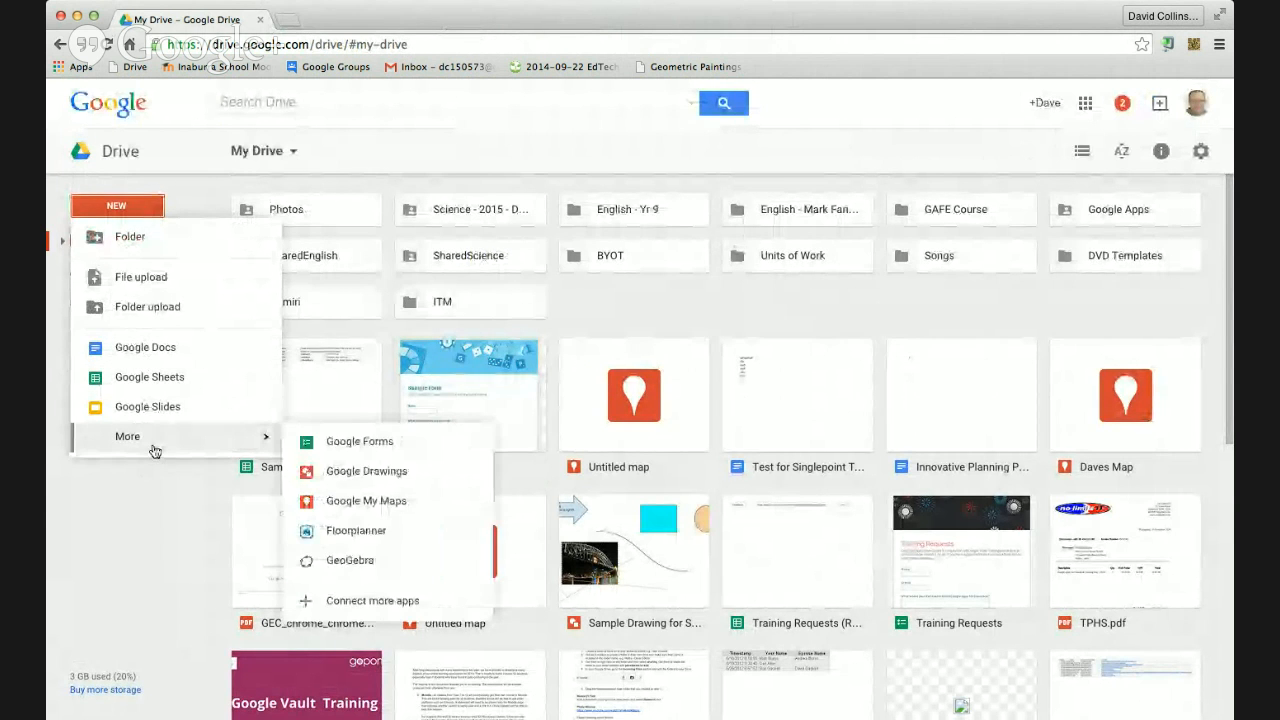
pyautogui.click(358, 442)
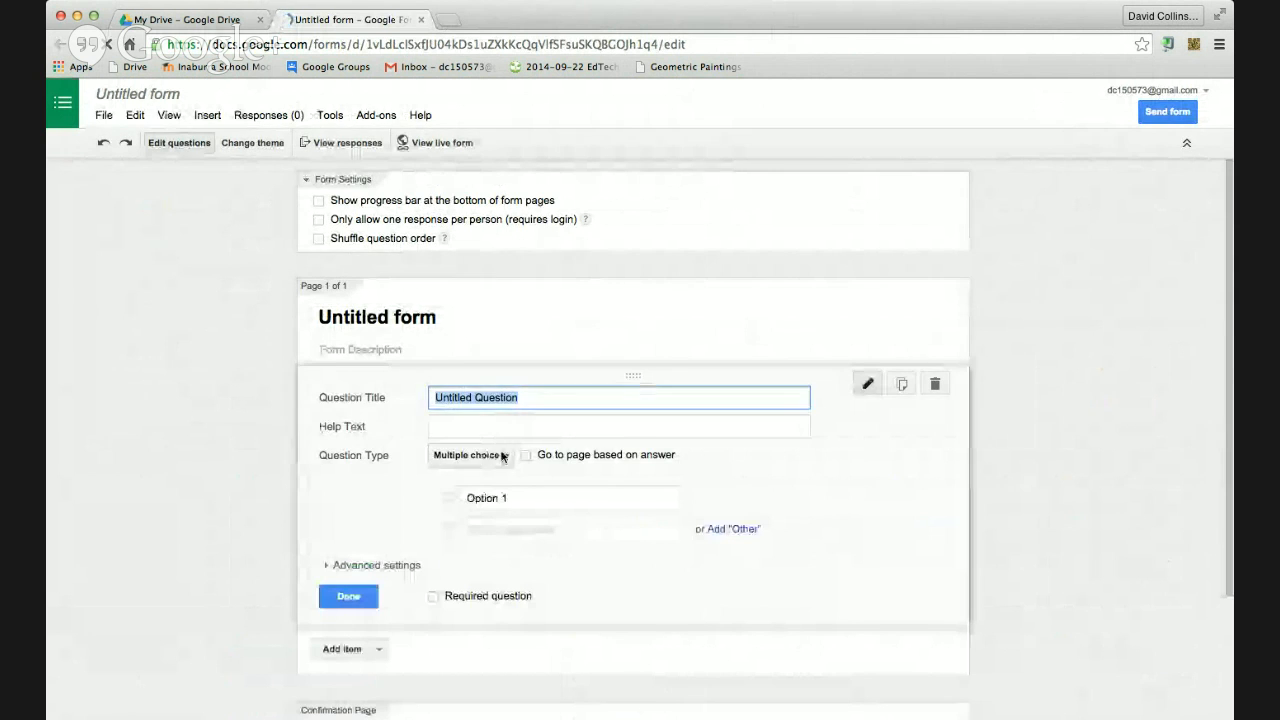
# Make the first question paragraph text and name the form 'What do you know about the great depression'
pyautogui.click(500, 456)
pyautogui.click(495, 432)
pyautogui.click(490, 397)
pyautogui.tripleClick(490, 397)
pyautogui.tripleClick(416, 318)
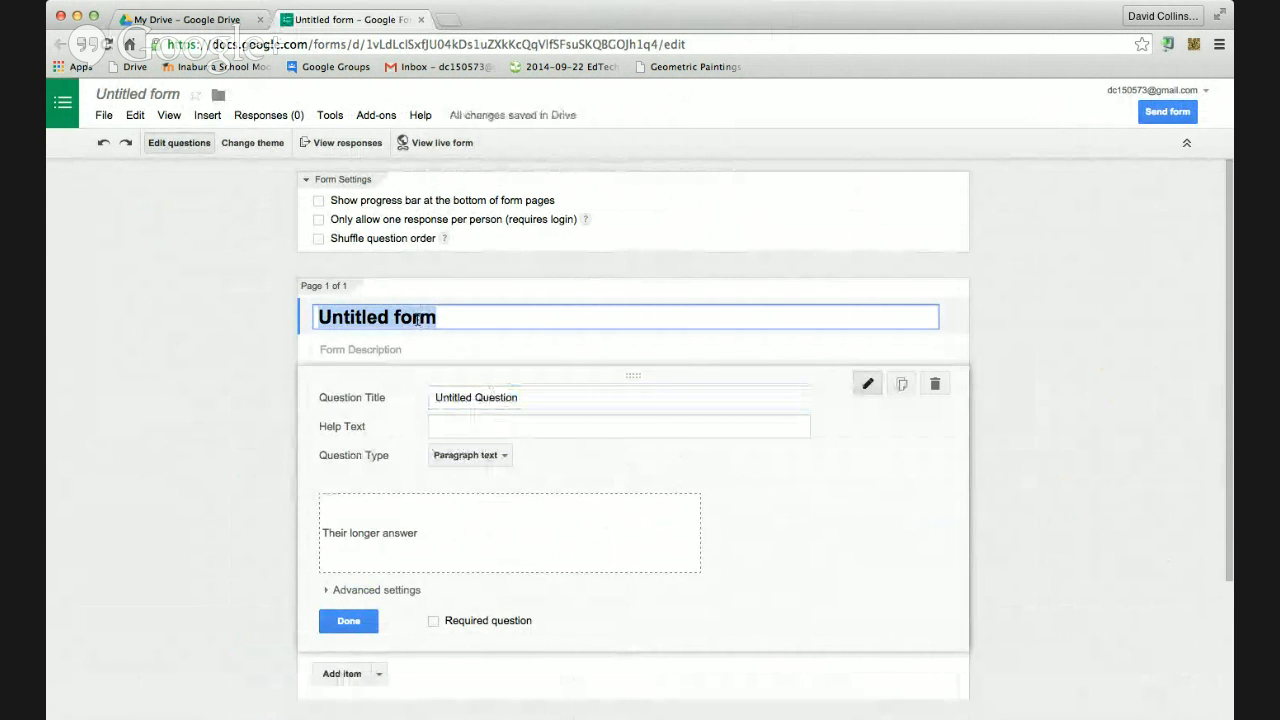
pyautogui.write('What d')
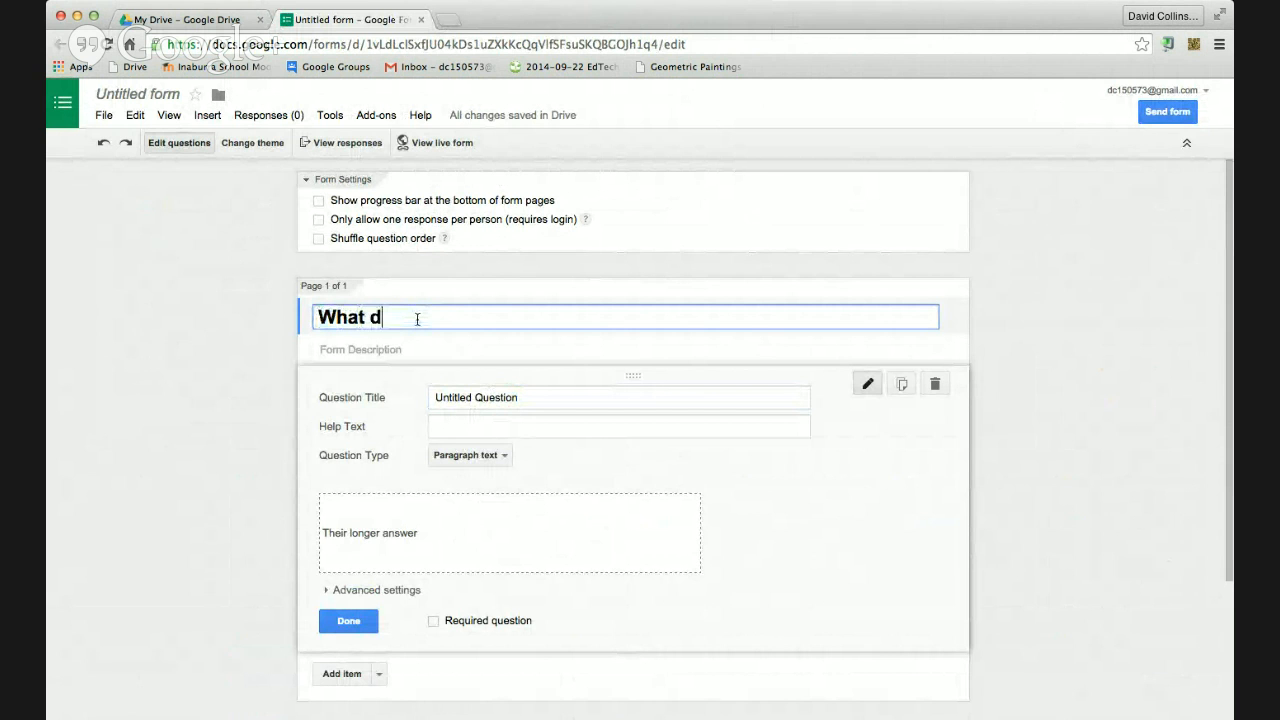
pyautogui.write('o you know a')
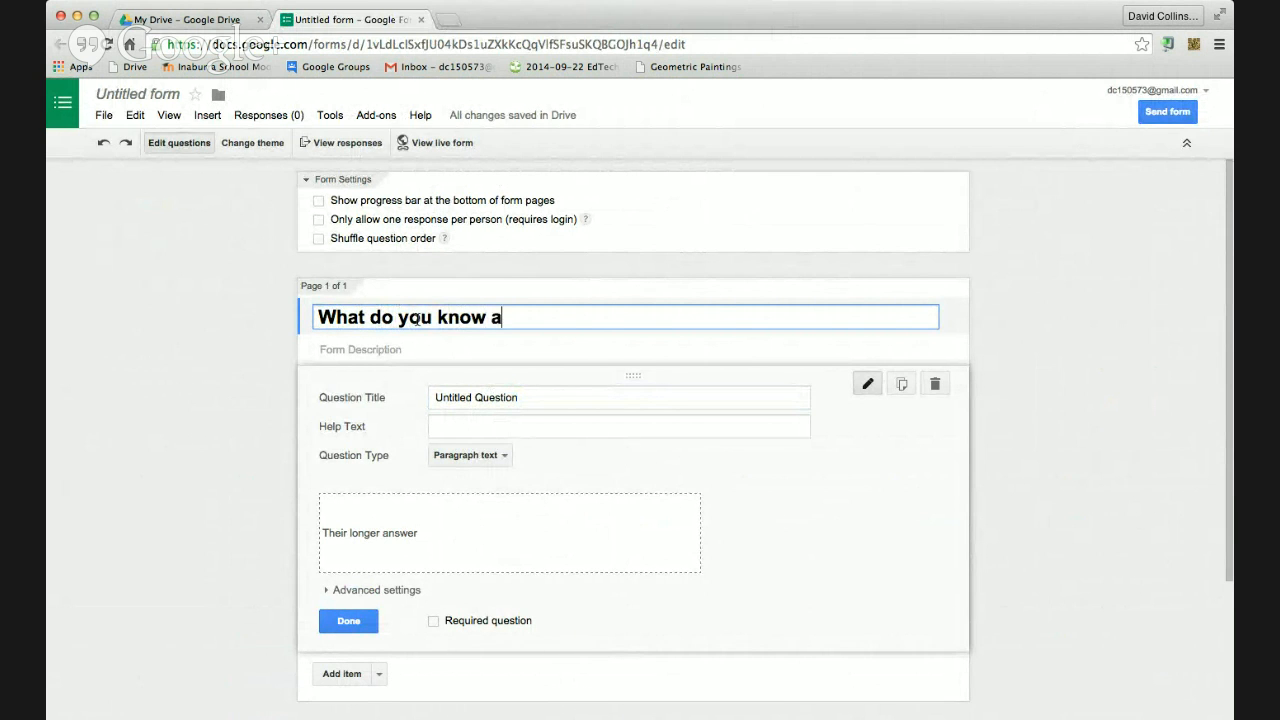
pyautogui.write('bout the grea')
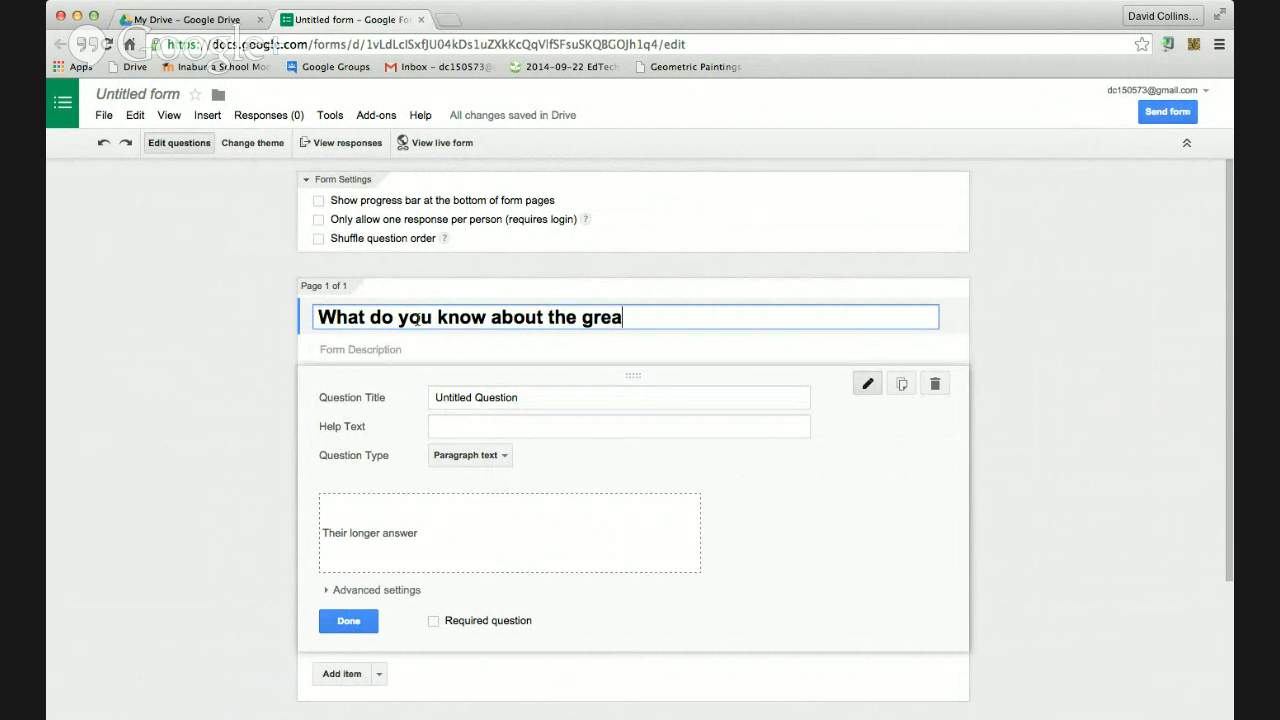
pyautogui.write('t depression')
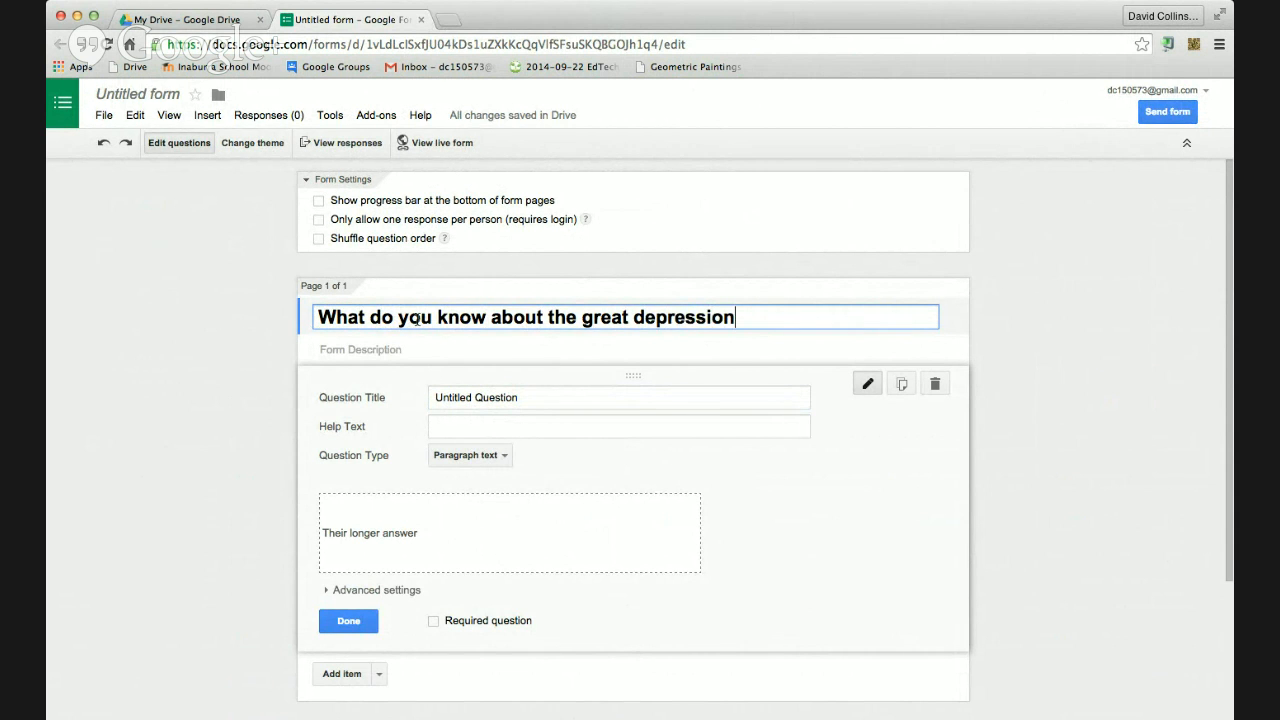
pyautogui.click(472, 397)
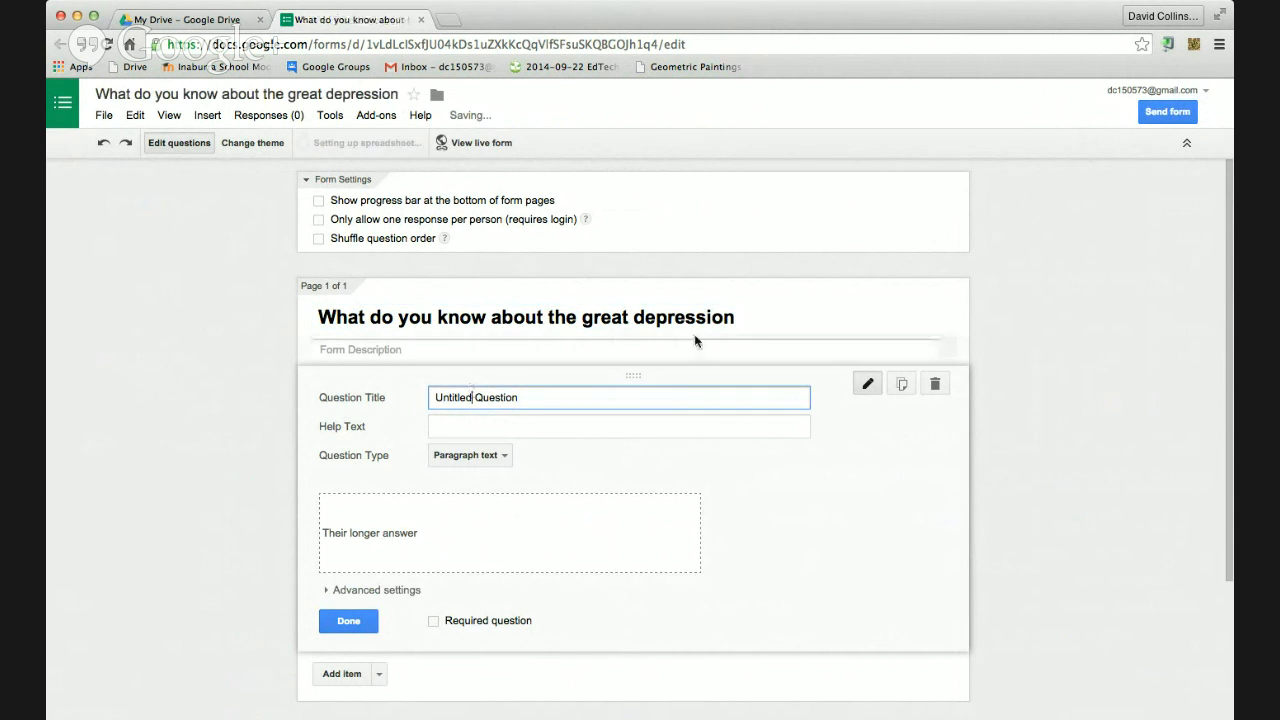
# Change the form heading to 'Great Depression' and enter the question title starting 'What do you'
pyautogui.click(743, 317)
pyautogui.moveTo(783, 317); pyautogui.dragTo(266, 308)
pyautogui.write('Great')
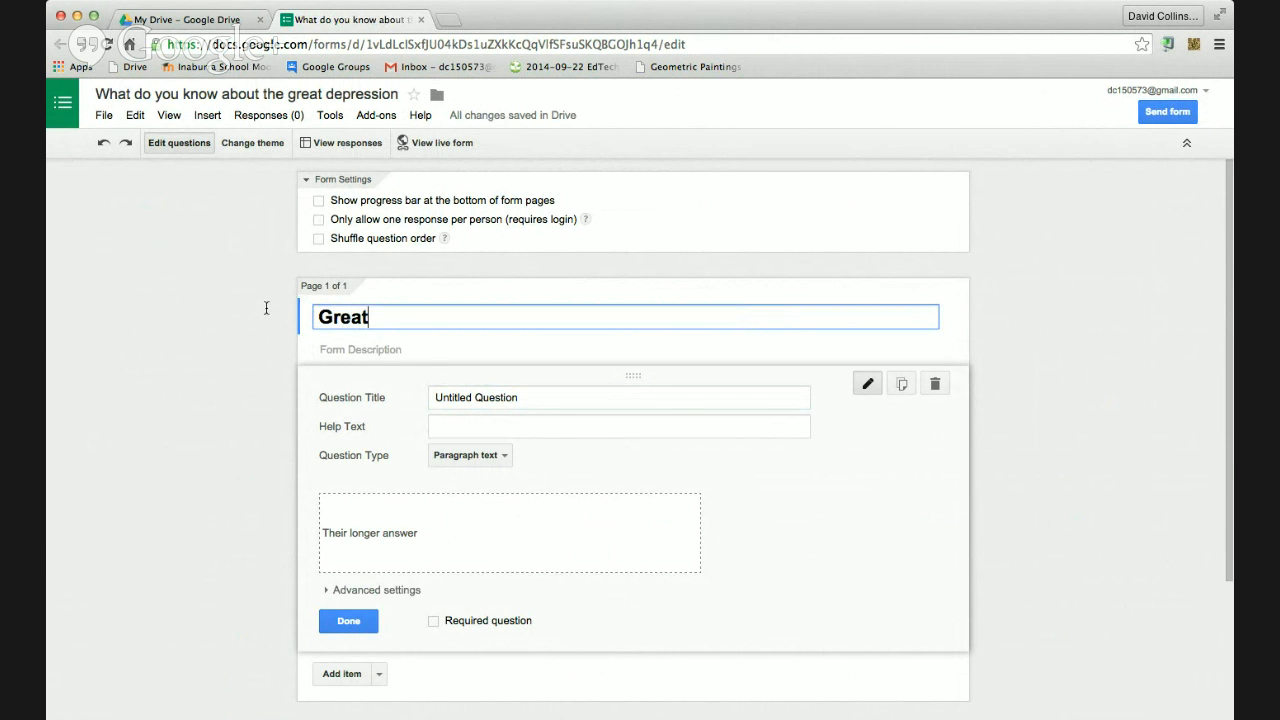
pyautogui.write(' Depression')
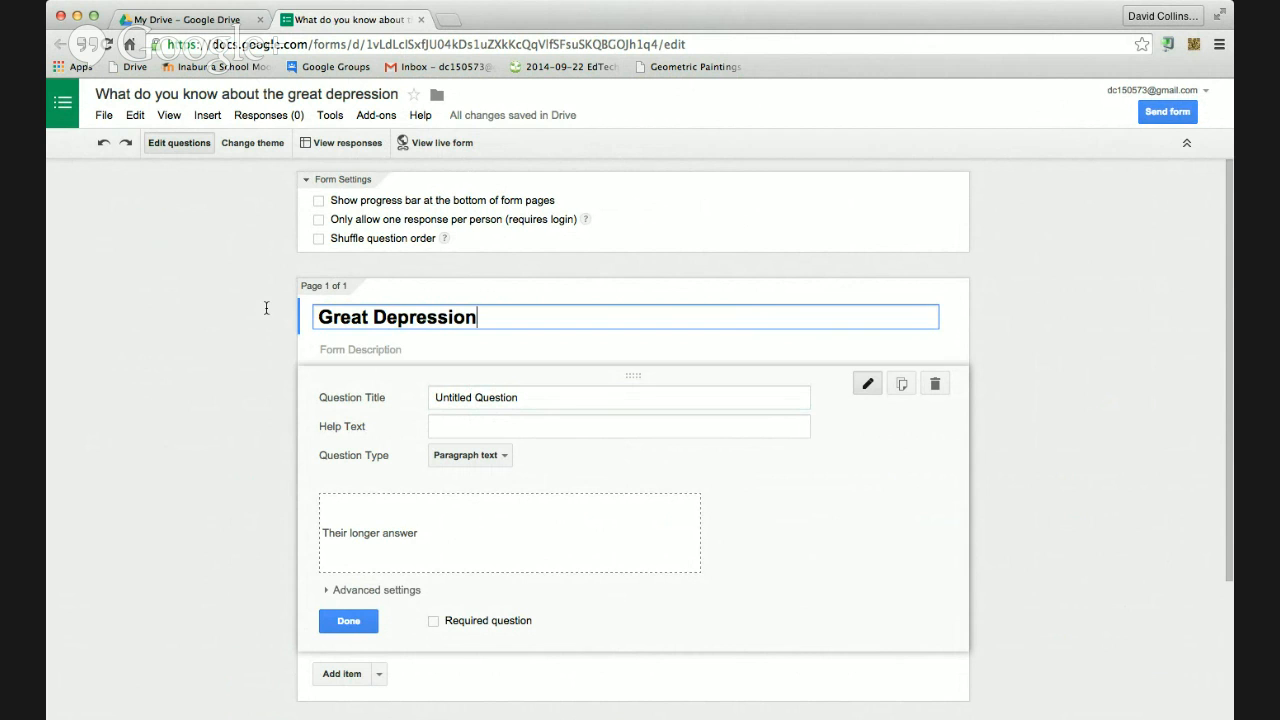
pyautogui.click(466, 388)
pyautogui.tripleClick(466, 389)
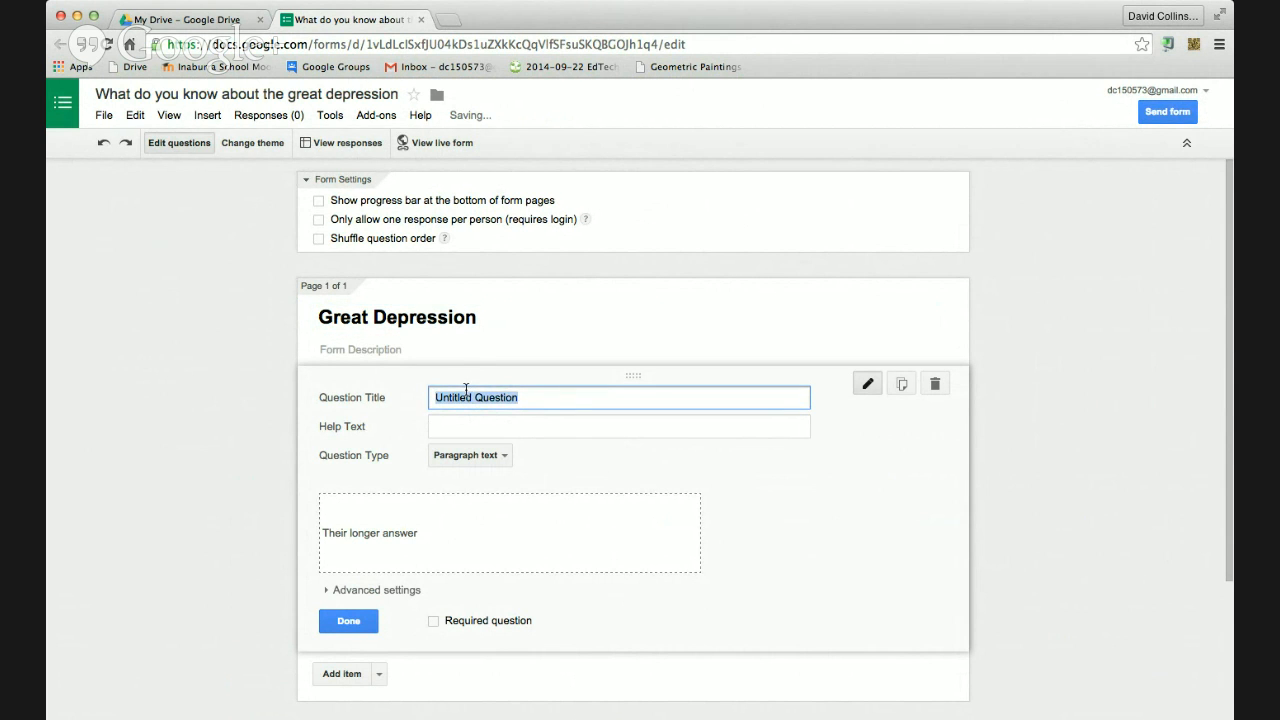
pyautogui.write('What do you know about the great depress')
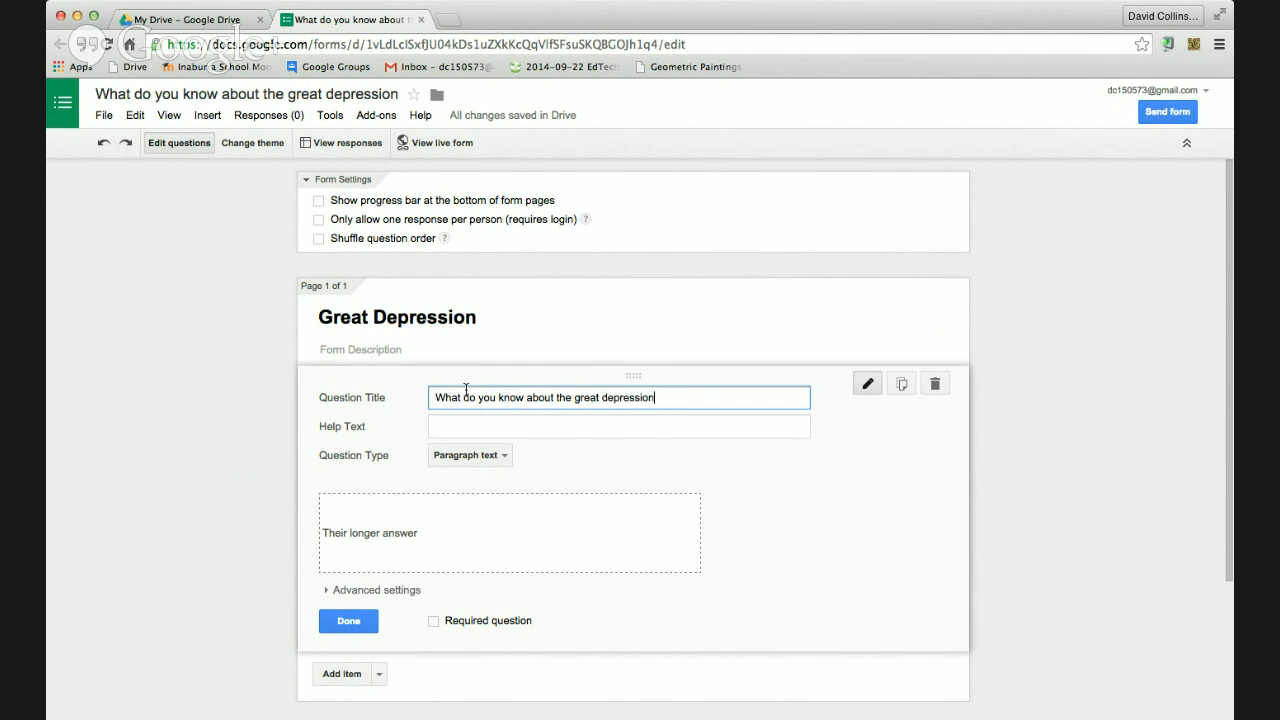
pyautogui.click(345, 620)
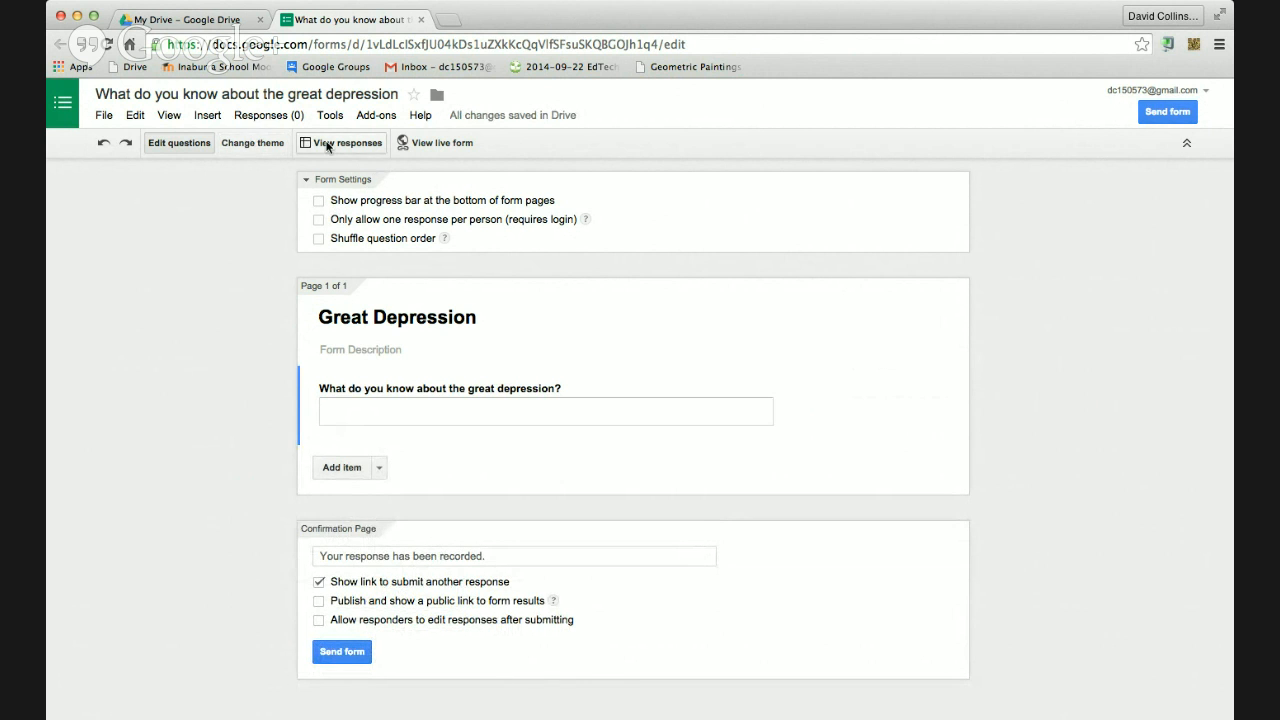
# Preview the published Great Depression form in a new tab, then open its responses spreadsheet
pyautogui.click(435, 143)
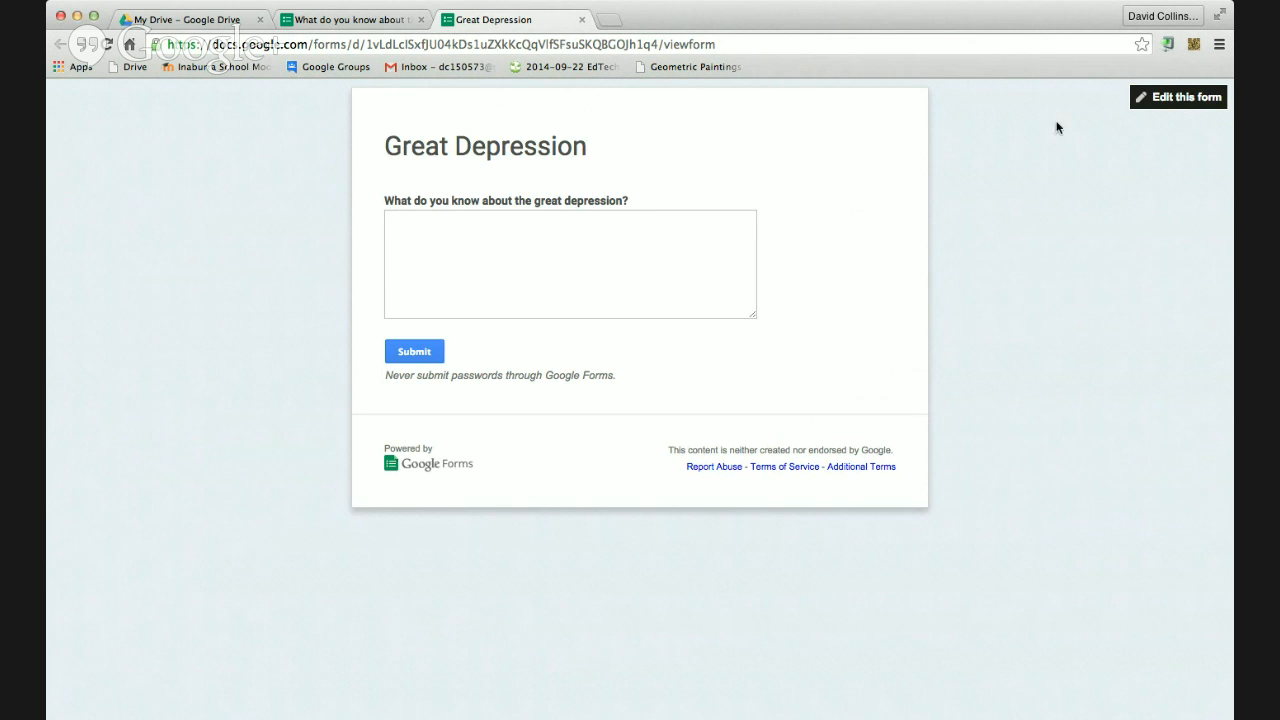
pyautogui.press('super+Tab')
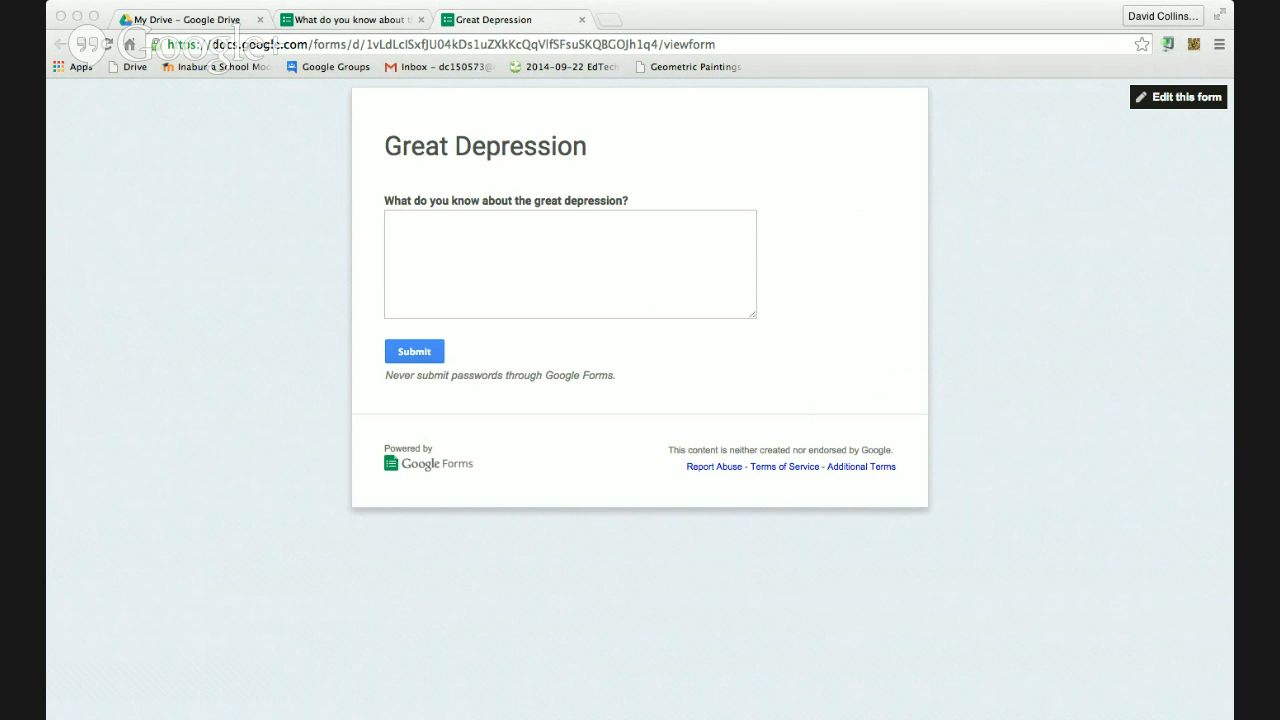
pyautogui.click(61, 227)
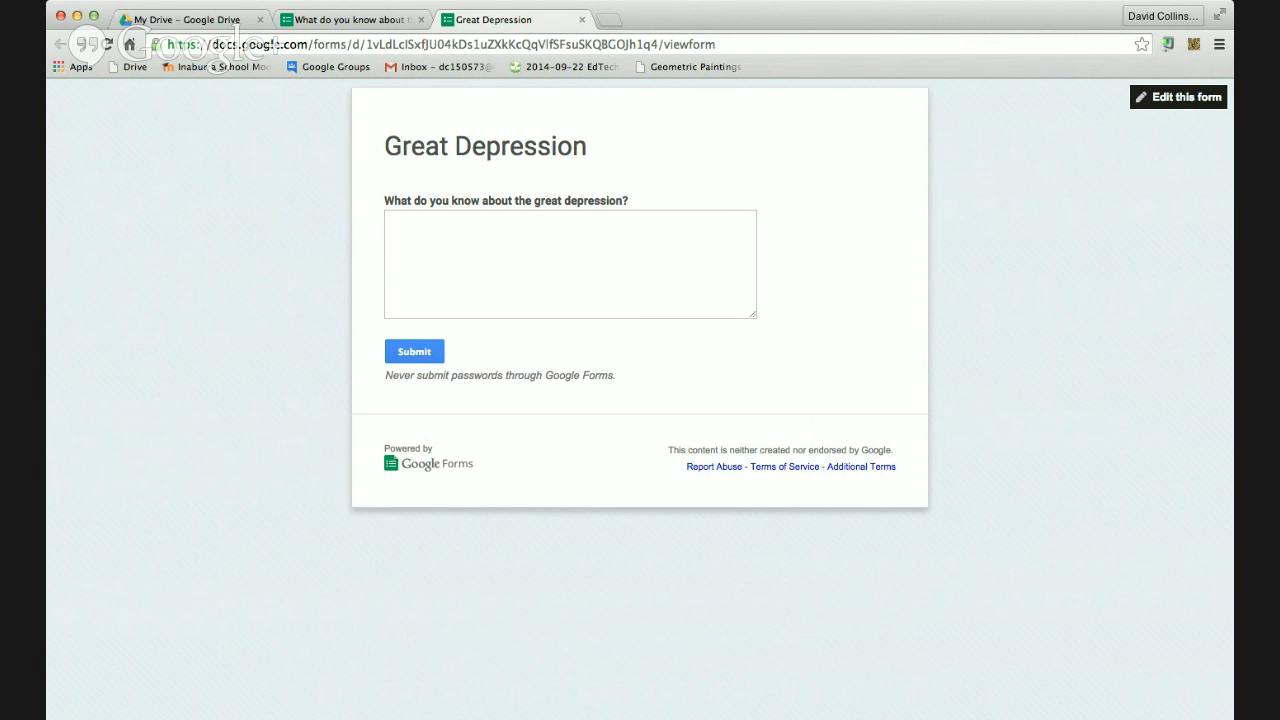
pyautogui.click(350, 20)
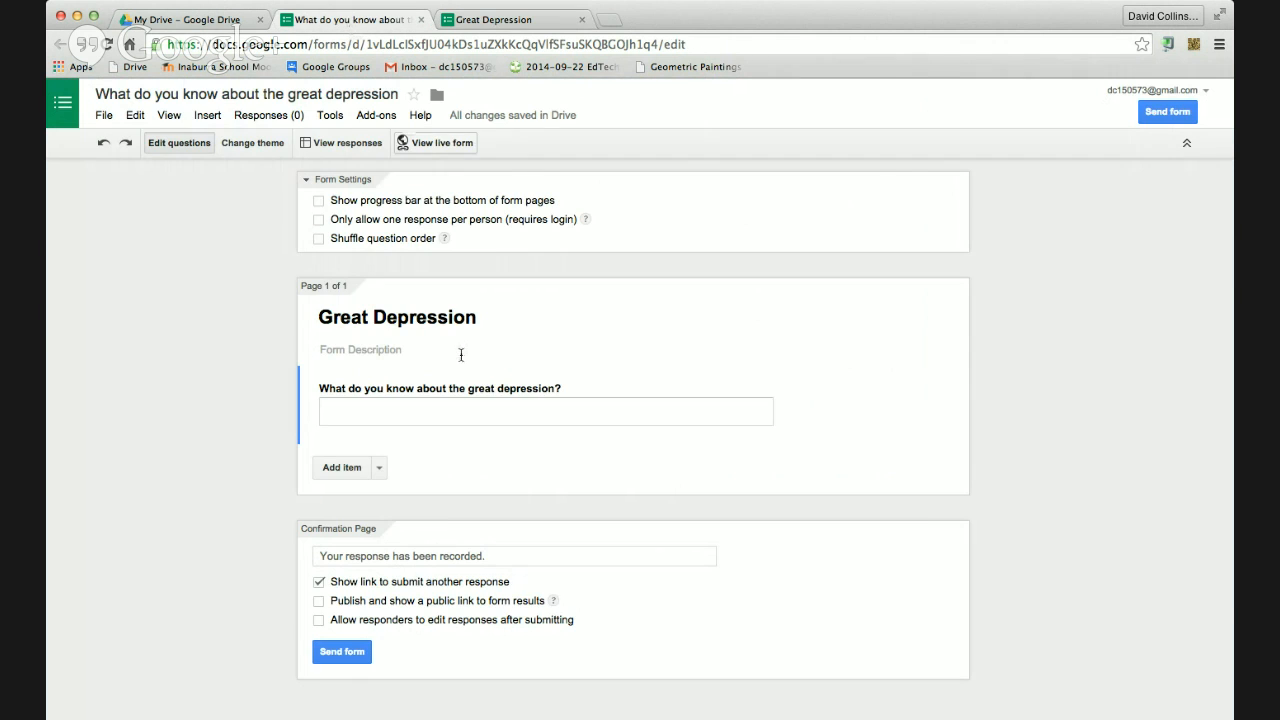
pyautogui.click(350, 143)
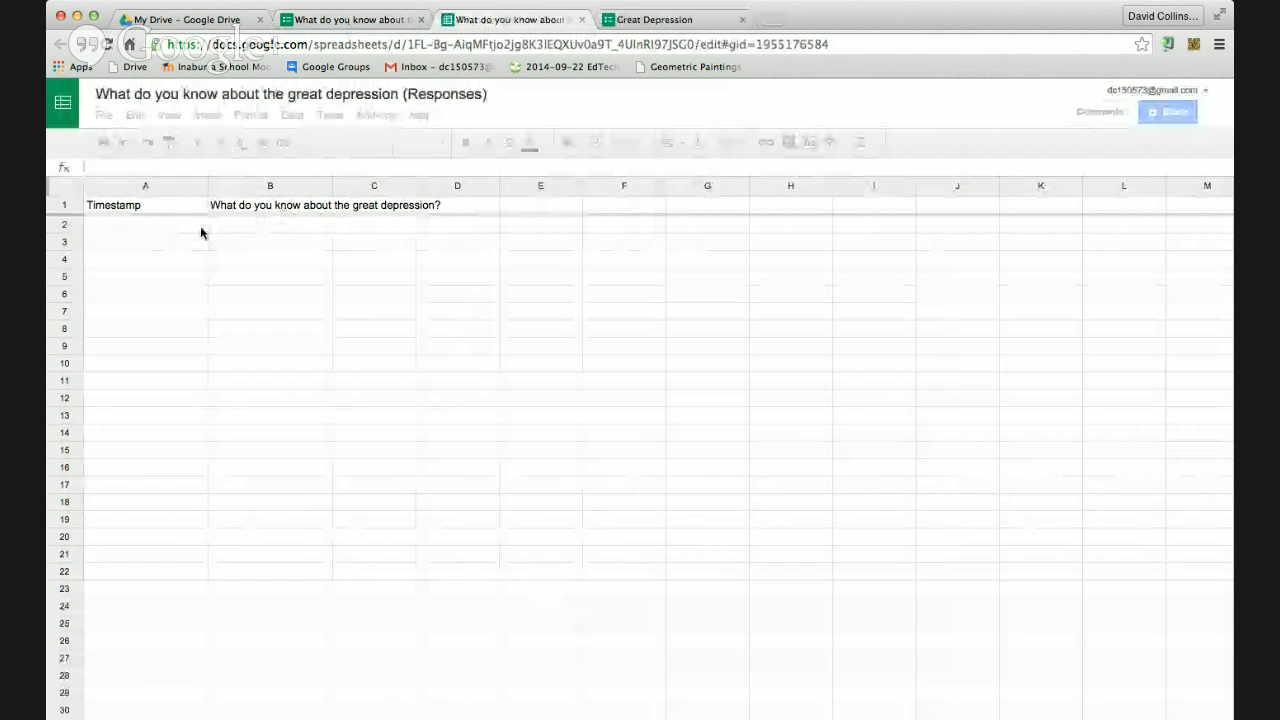
# Copy the empty answer cells B2:B15 from the Great Depression responses sheet
pyautogui.click(233, 227)
pyautogui.moveTo(245, 227); pyautogui.dragTo(252, 446)
pyautogui.rightClick(256, 448)
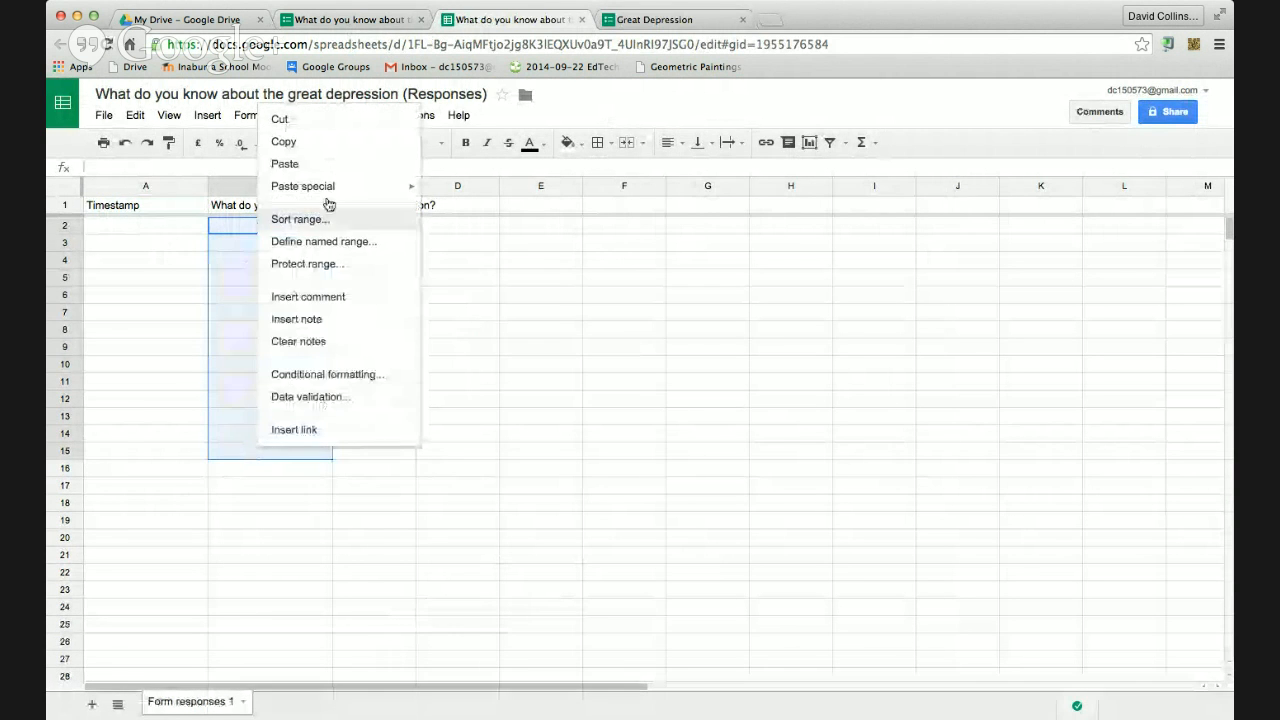
pyautogui.click(316, 142)
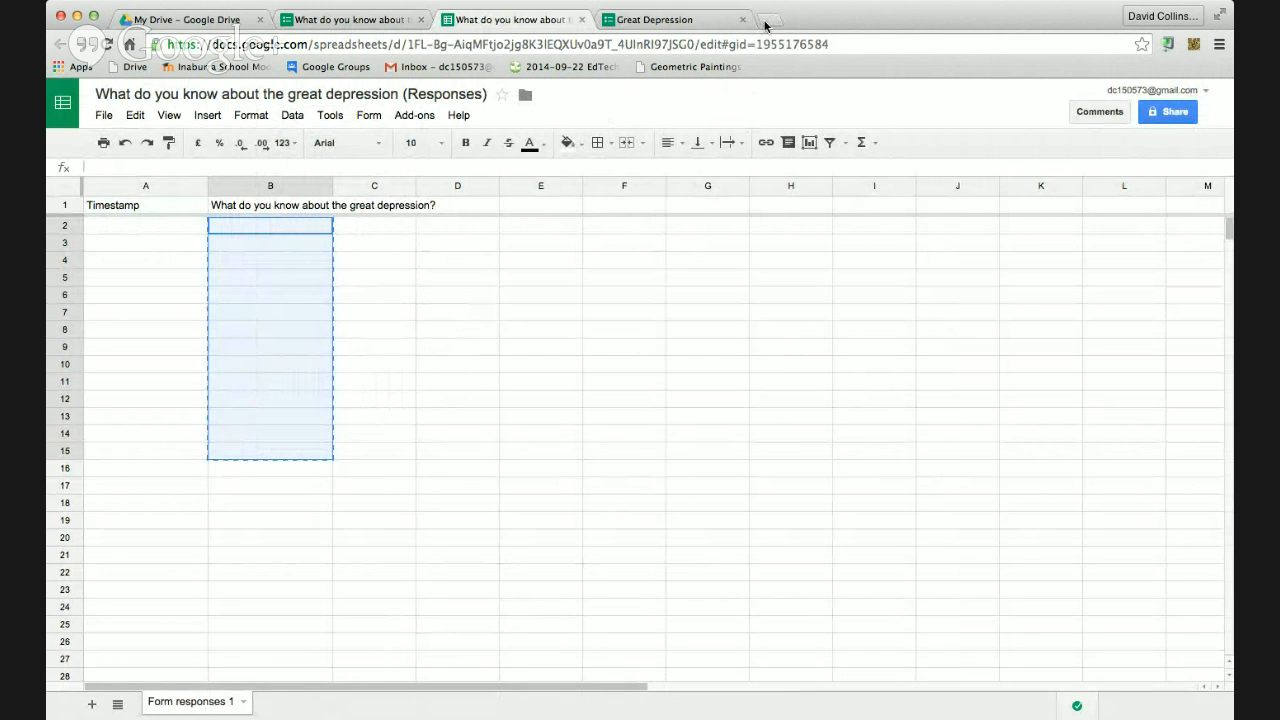
pyautogui.click(766, 22)
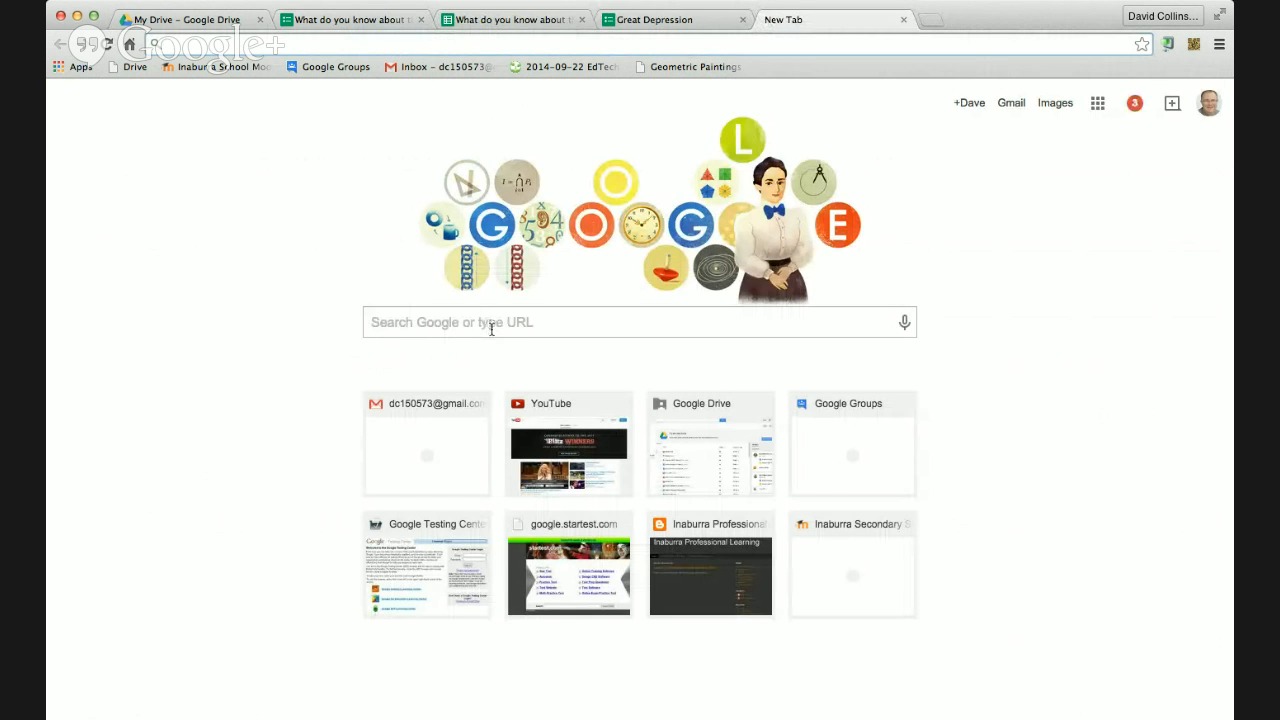
# Search Google for 'wordle', visit the Tagxedo word-cloud result, then close that tab
pyautogui.click(491, 328)
pyautogui.write('wordle')
pyautogui.press('Return')
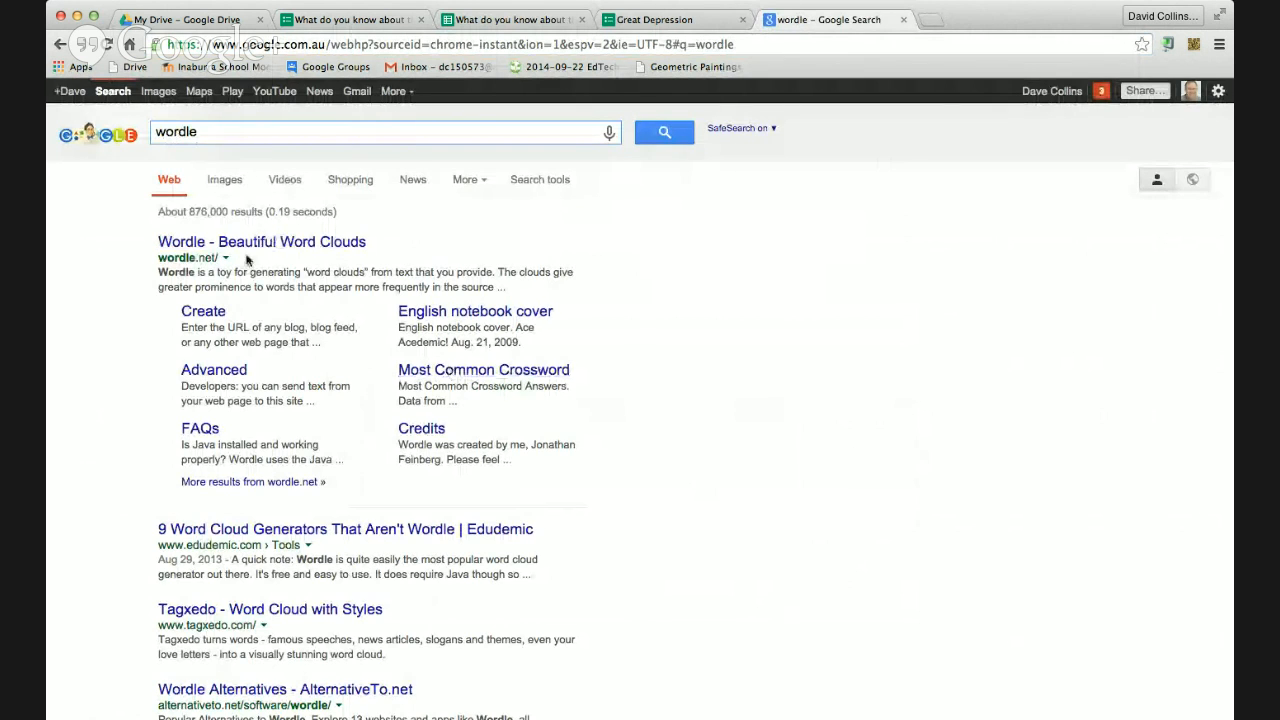
pyautogui.scroll(-3, 362, 450)
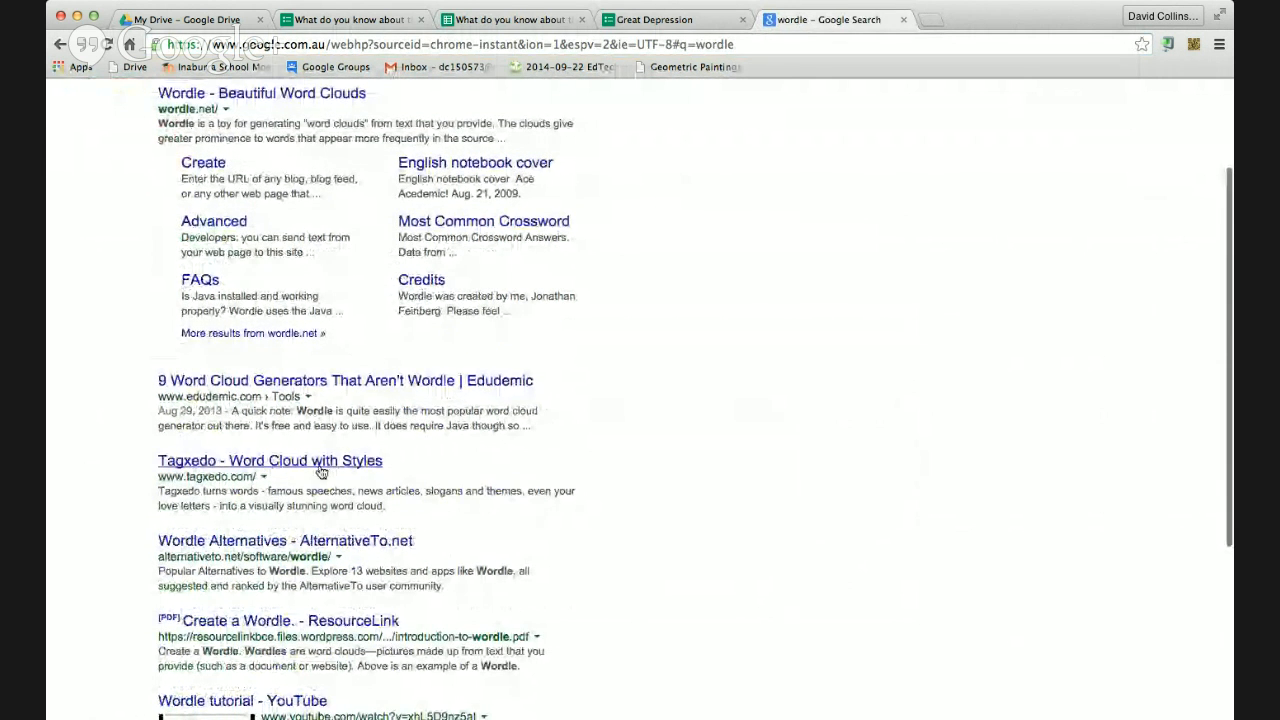
pyautogui.click(326, 461)
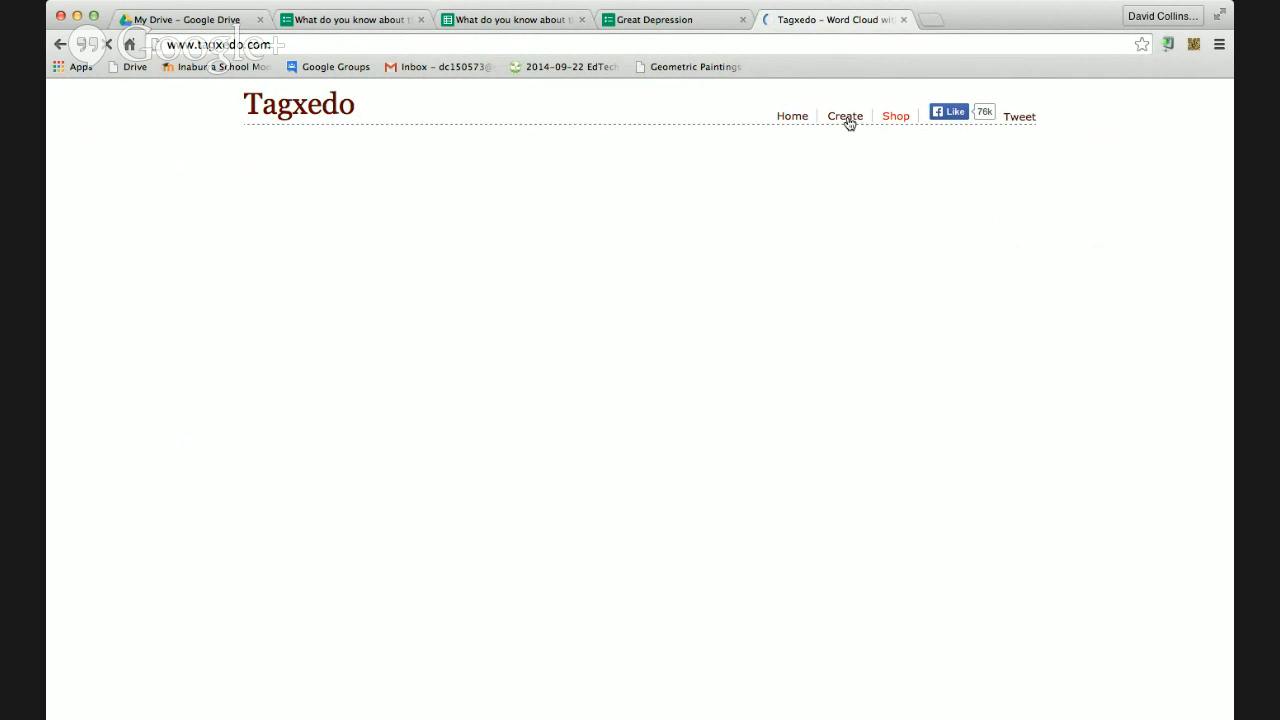
pyautogui.click(907, 20)
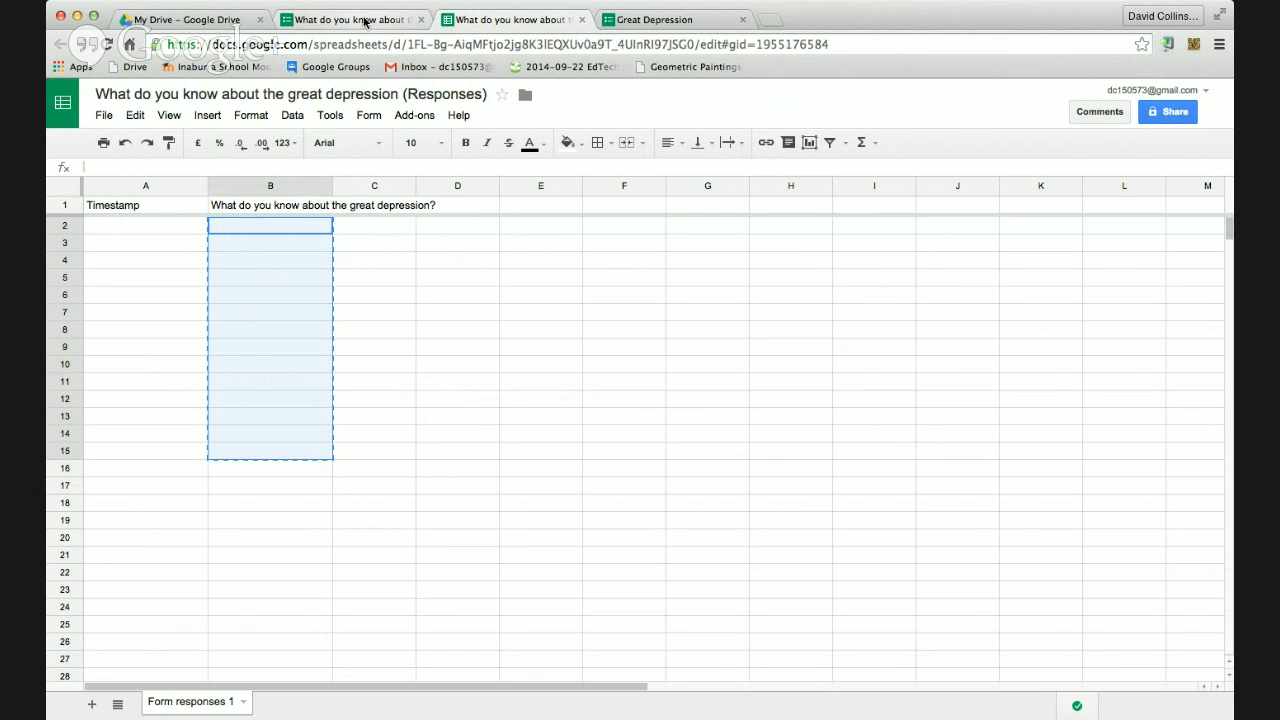
# From My Drive, create a blank Google Form via NEW > More > Google Forms
pyautogui.click(237, 22)
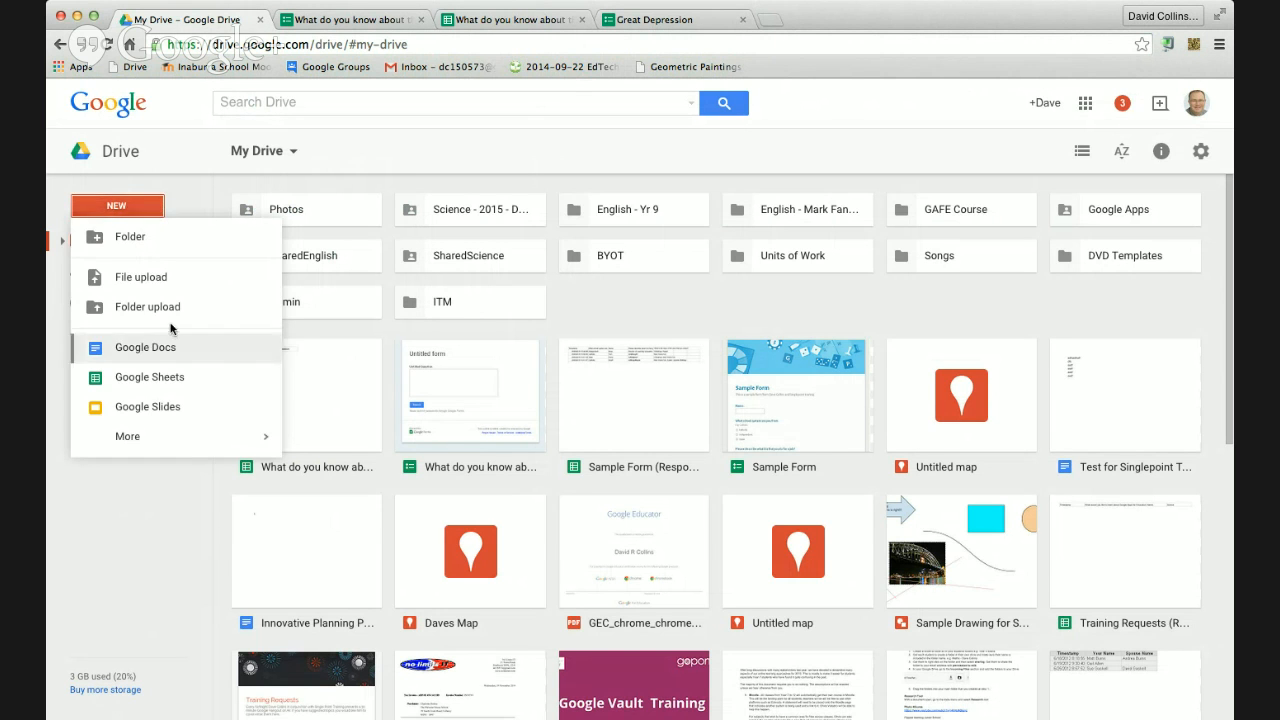
pyautogui.moveTo(186, 445)
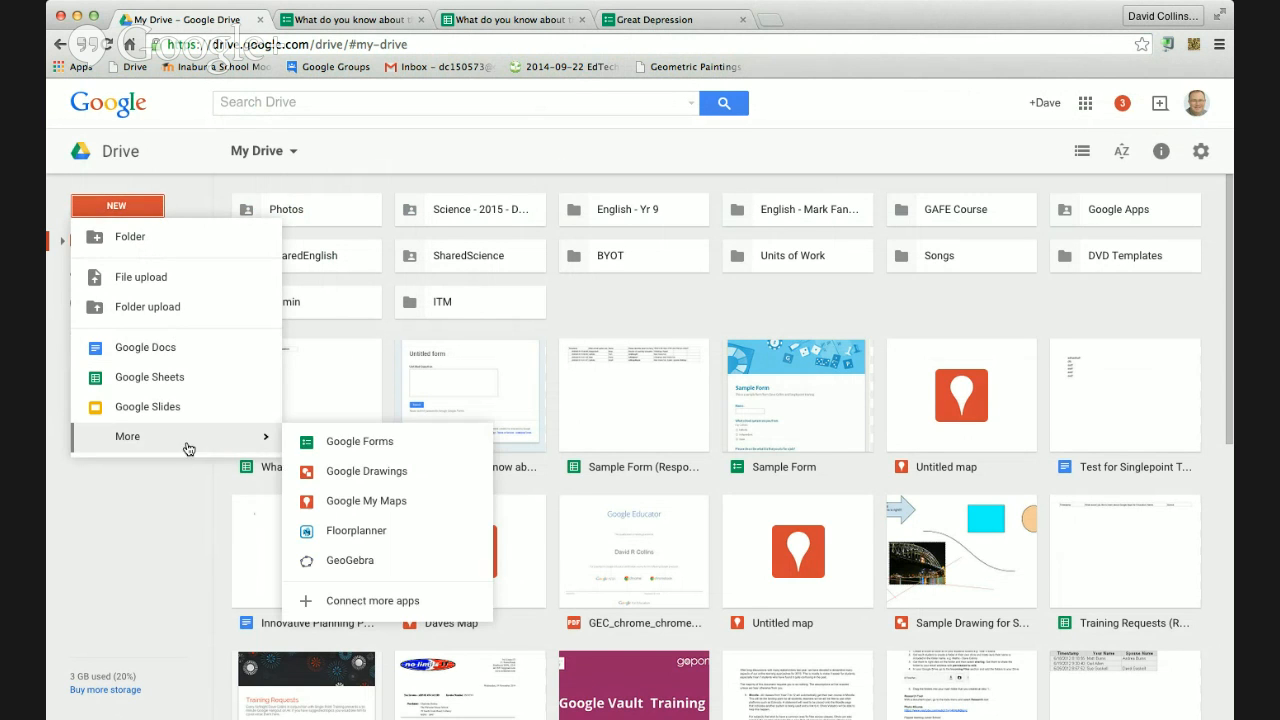
pyautogui.click(336, 446)
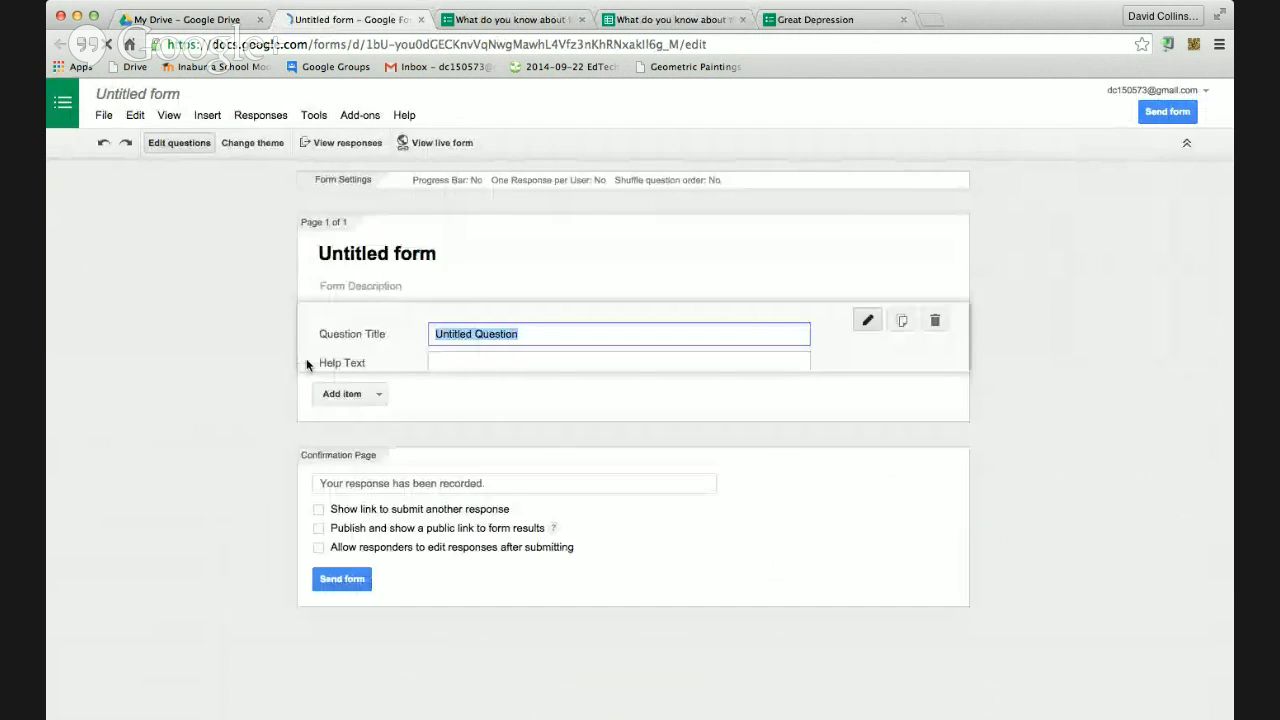
# Title the form 'Multiple Choice Quiz' and ask 'Who was the first man to score a test hundred'
pyautogui.tripleClick(420, 316)
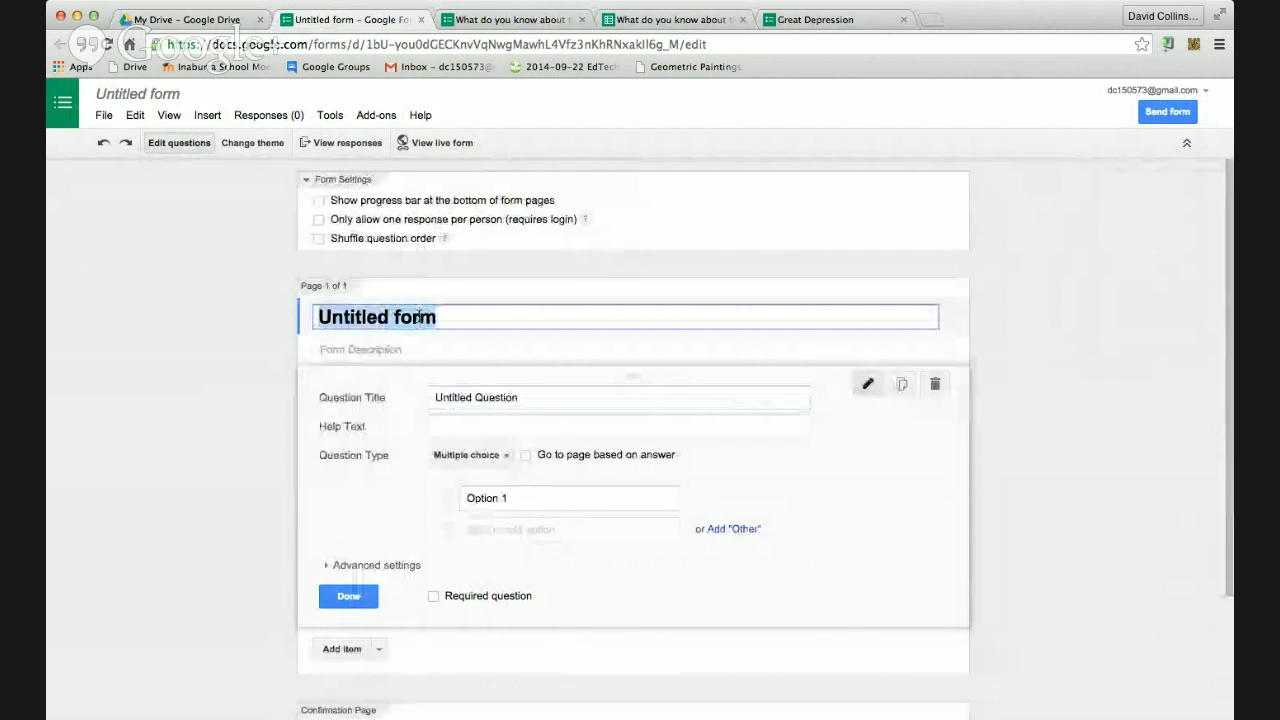
pyautogui.write('Multi')
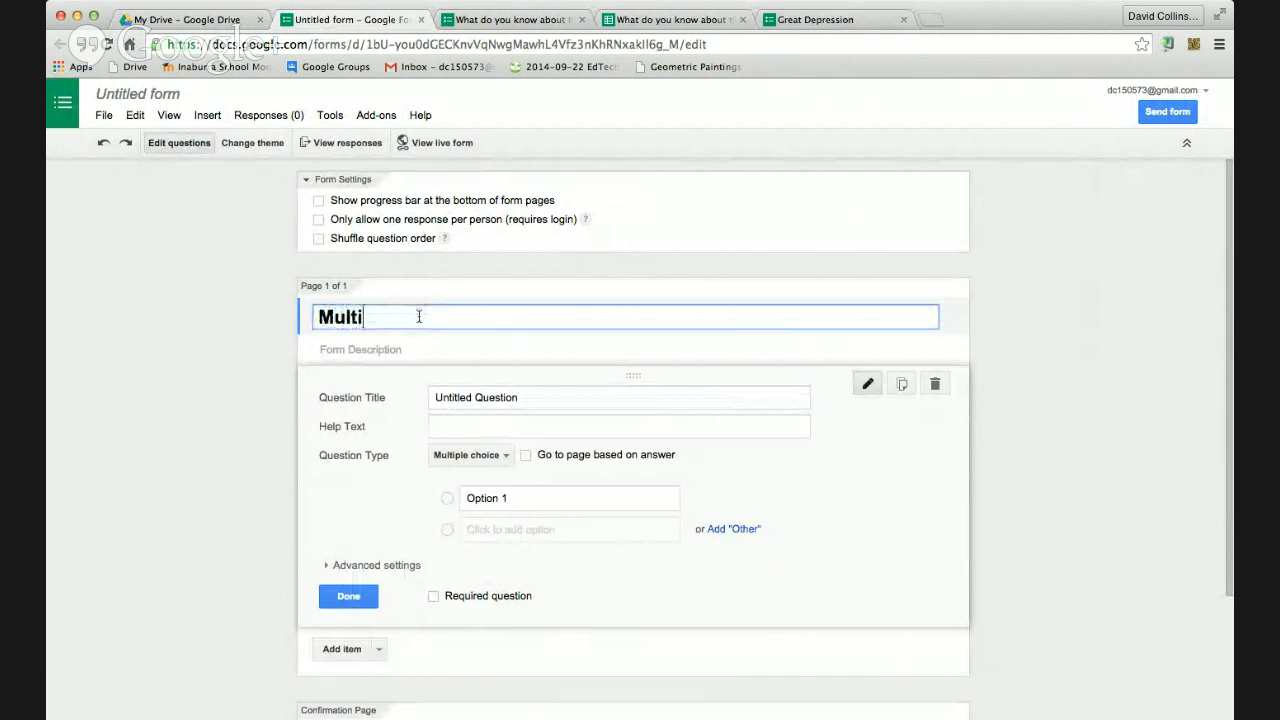
pyautogui.write('ple Choice Qui')
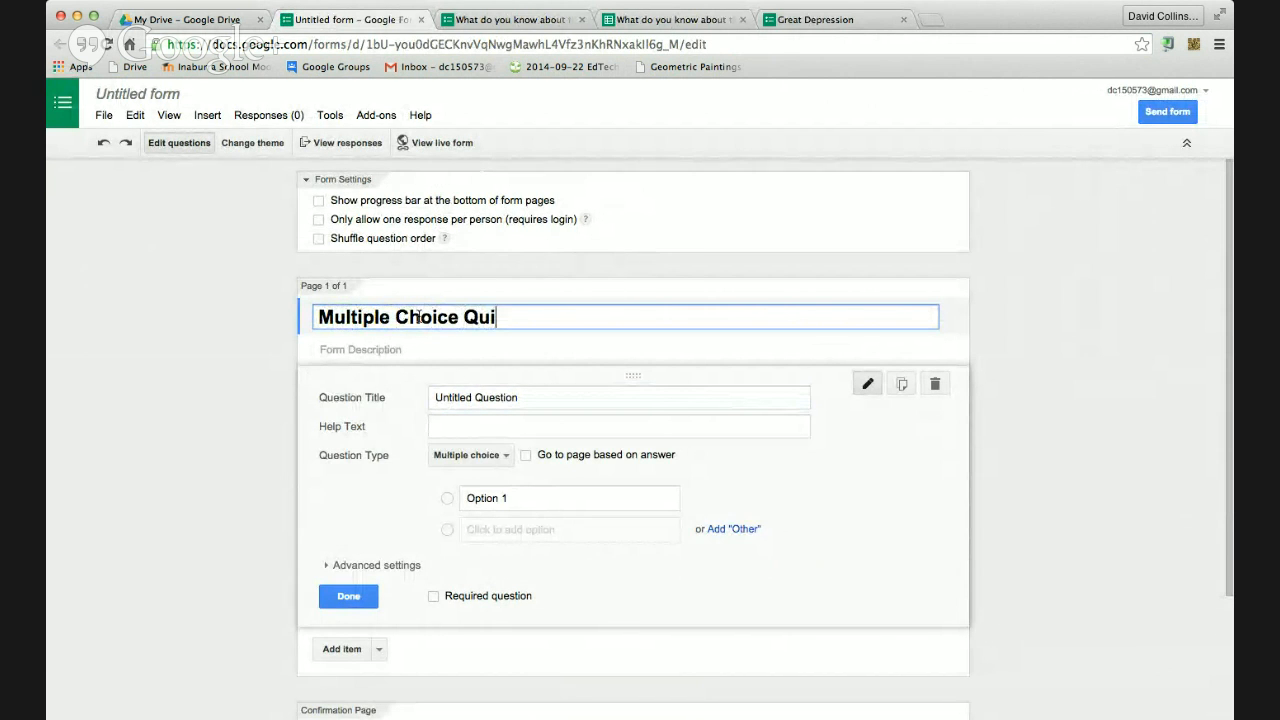
pyautogui.write('z')
pyautogui.tripleClick(546, 397)
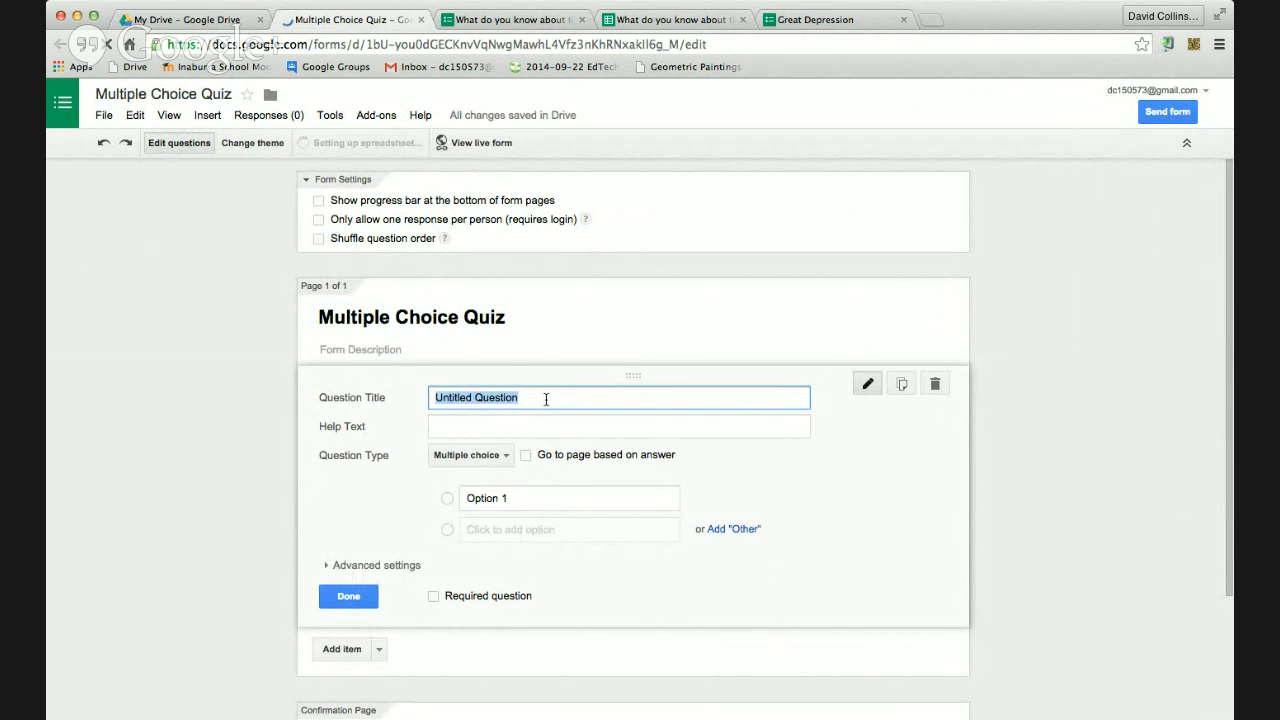
pyautogui.write('Who was')
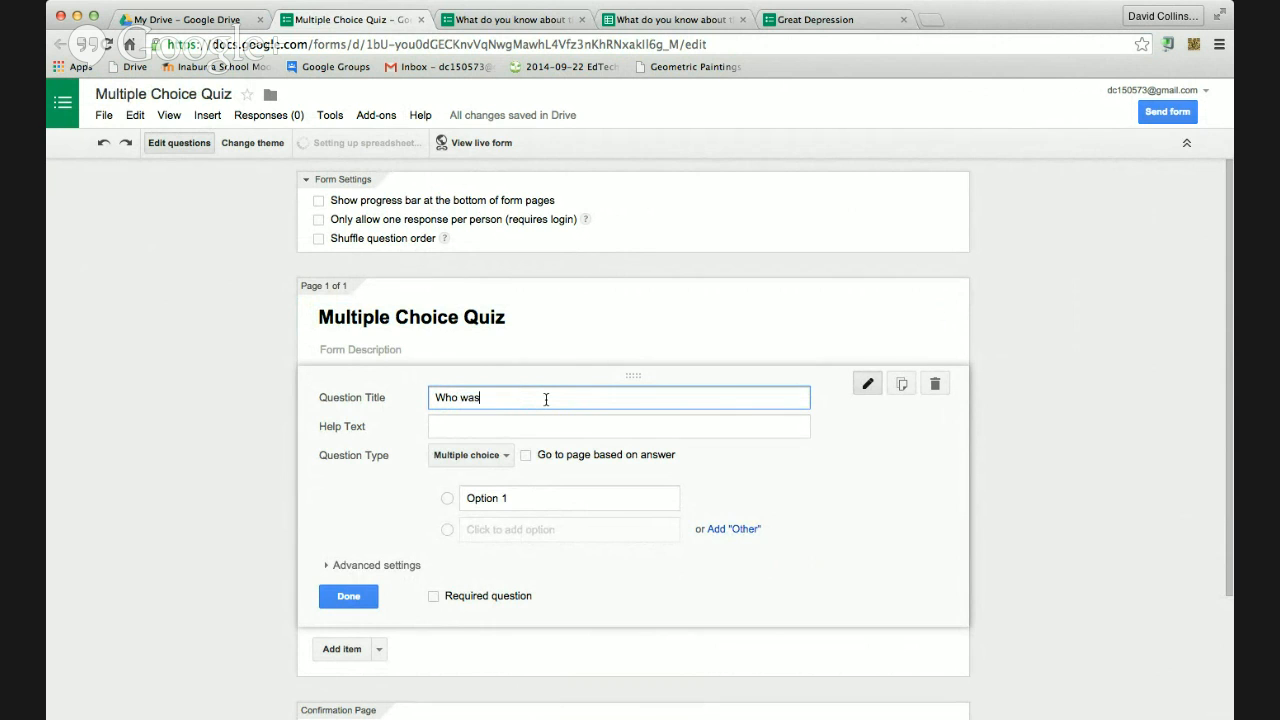
pyautogui.write(' the first man to score ')
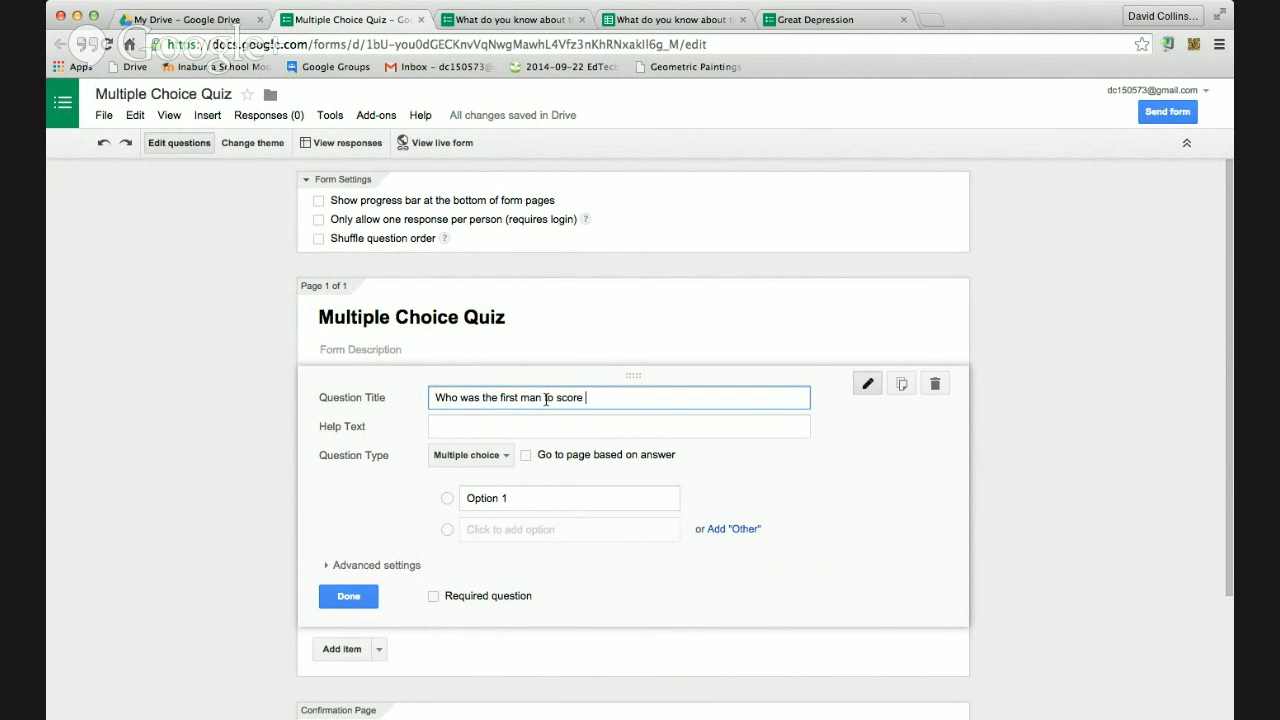
pyautogui.write('a test hundred')
# Add options Ricky Ponting, David Warner, Donald Bradman and None of the above, then finish the question
pyautogui.click(499, 502)
pyautogui.write('Ri')
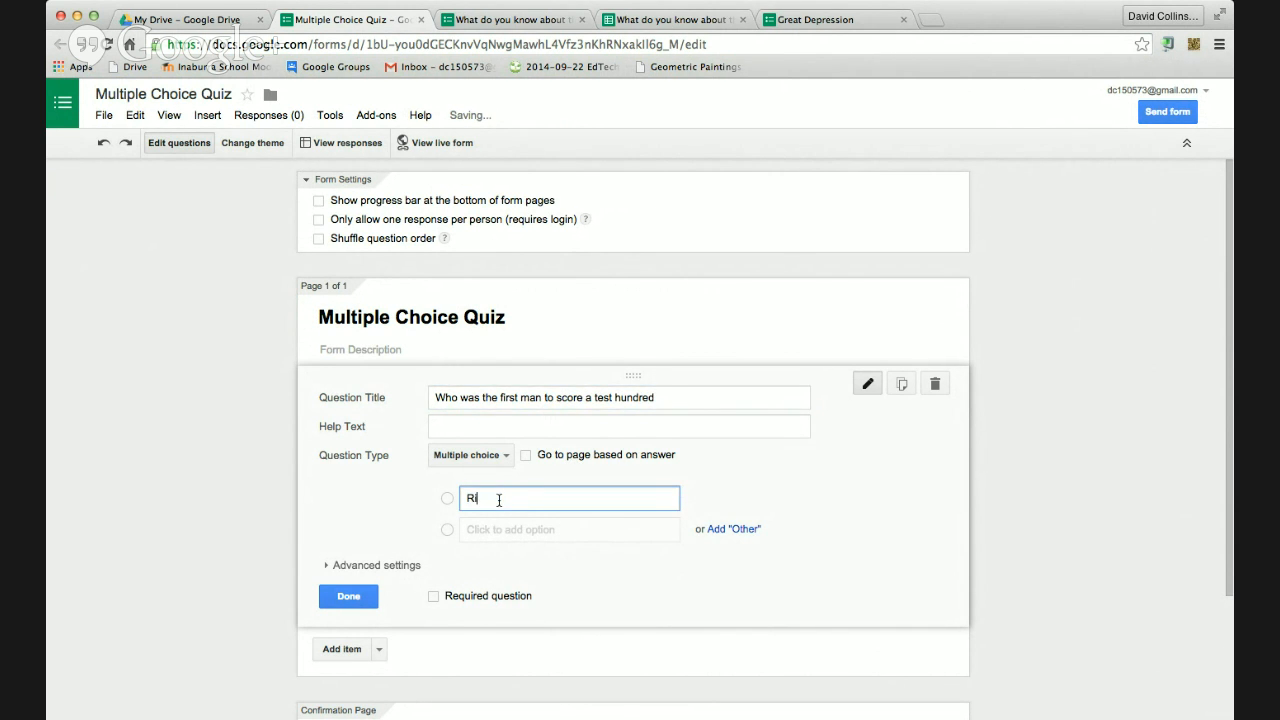
pyautogui.write('cky Ponting')
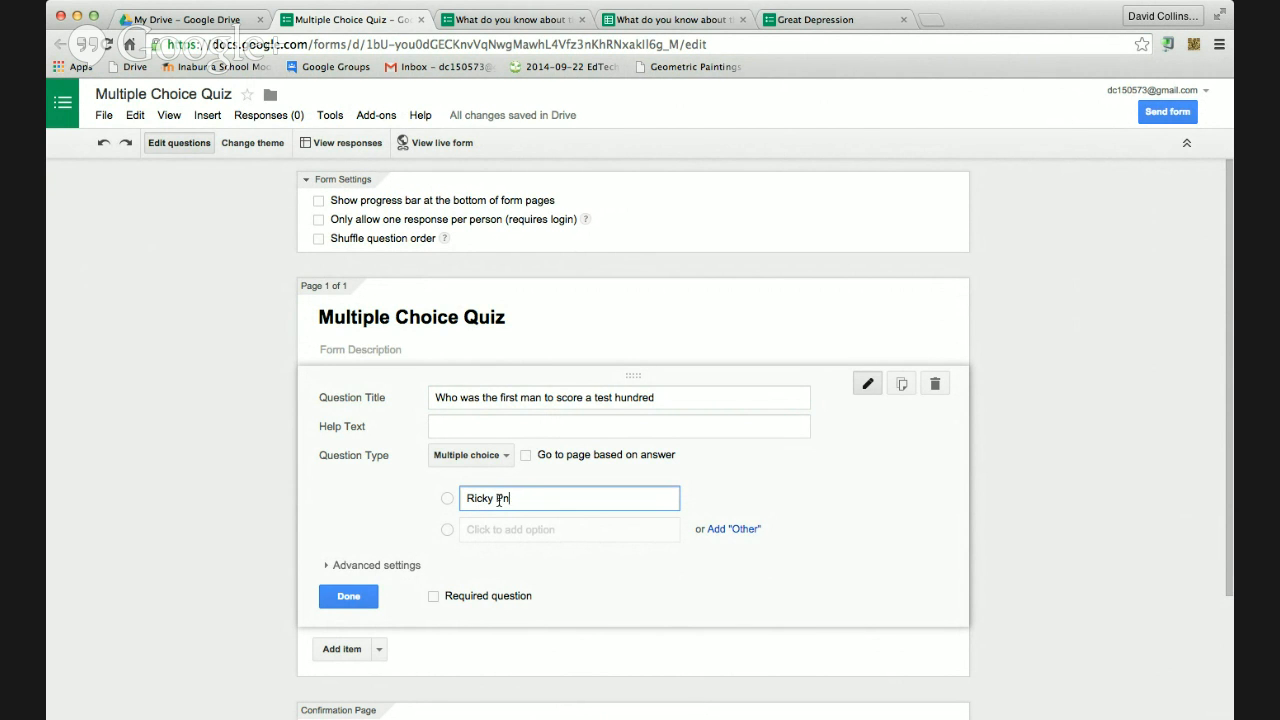
pyautogui.write('onting')
pyautogui.press('Return')
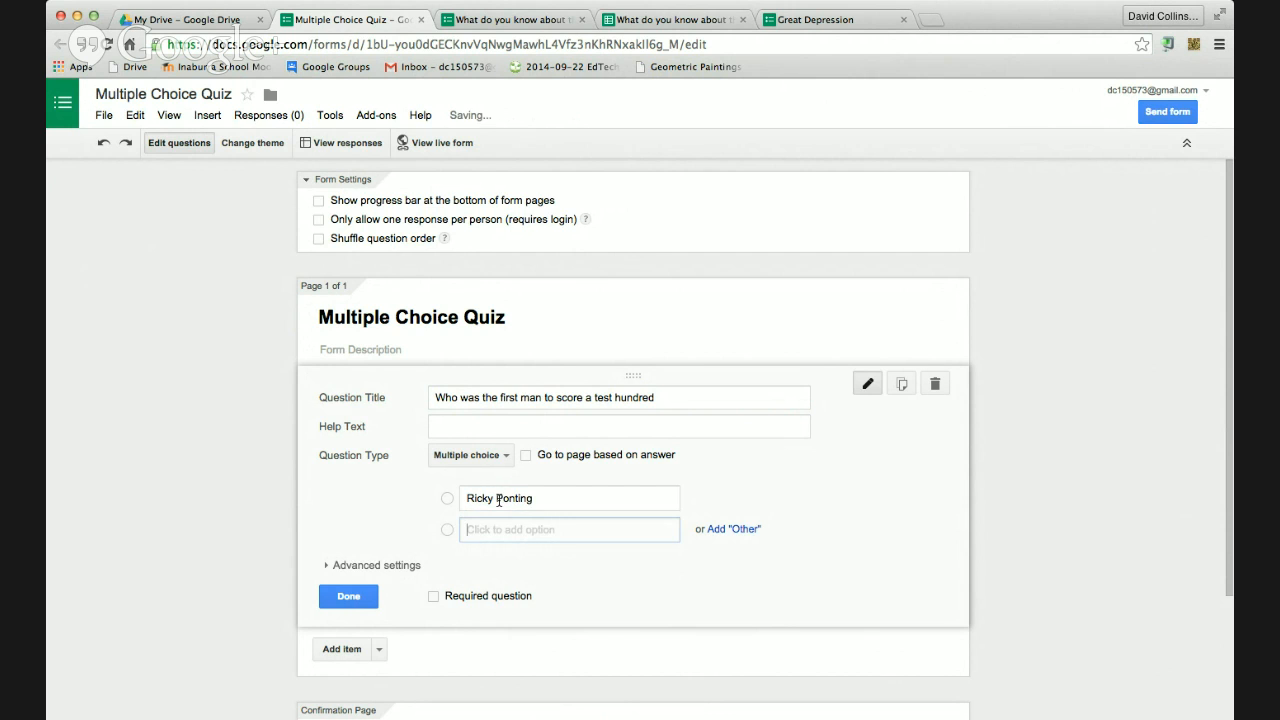
pyautogui.write('David Warner')
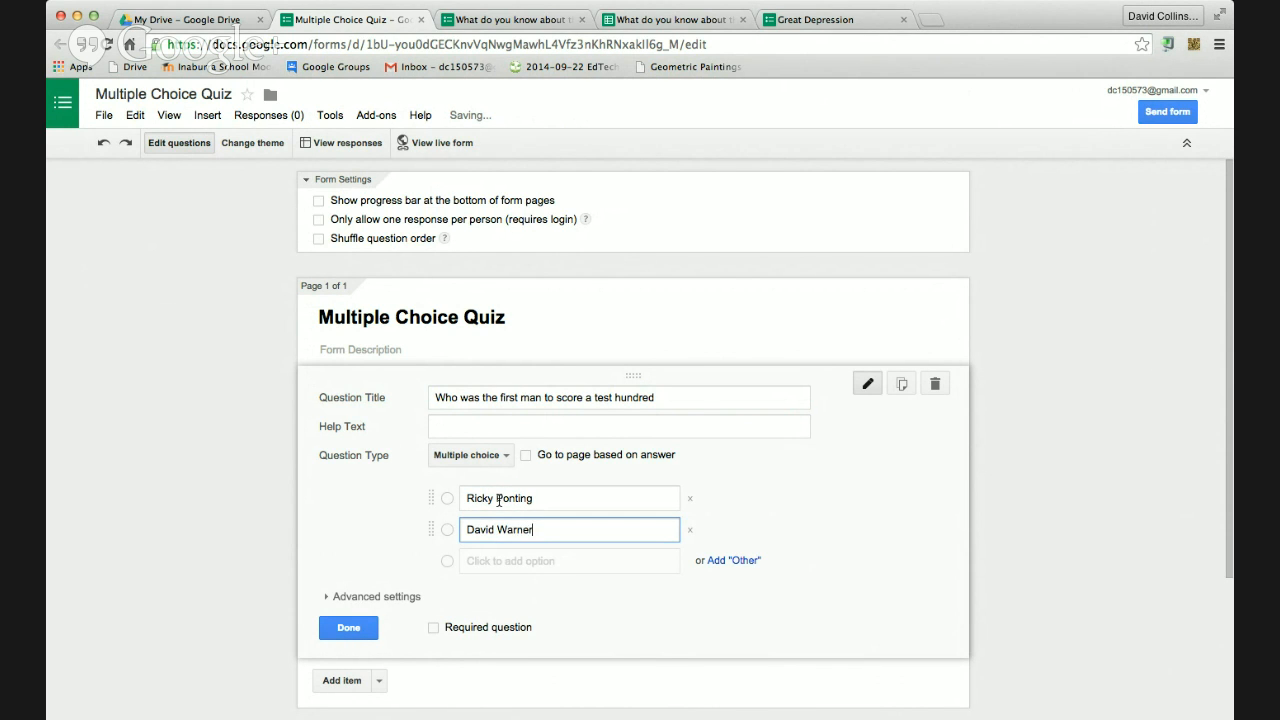
pyautogui.press('Tab')
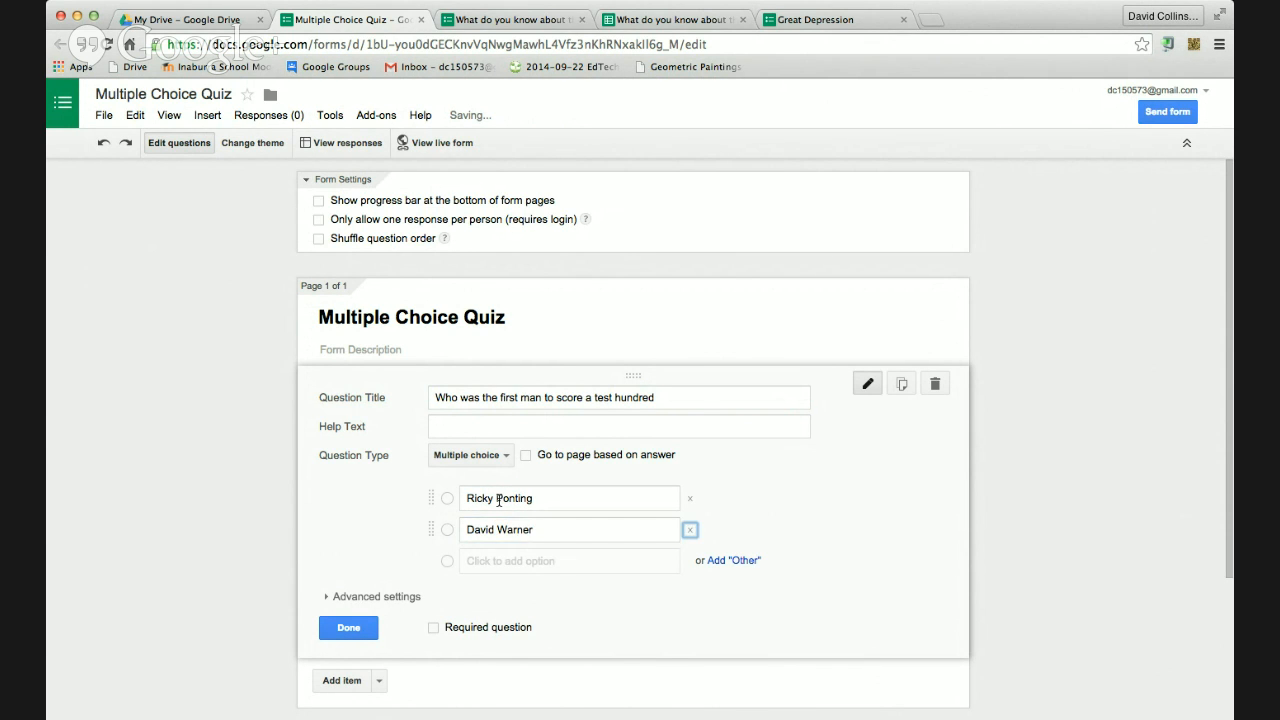
pyautogui.click(511, 561)
pyautogui.write('Donald Bradman')
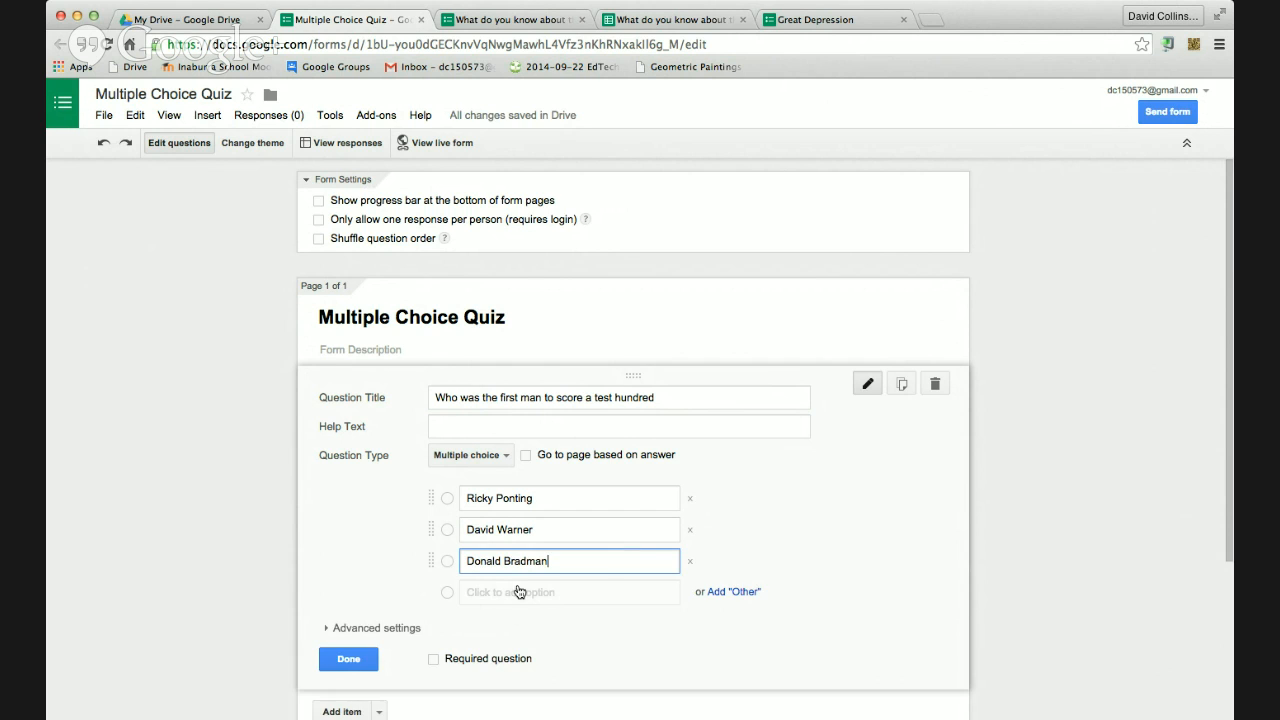
pyautogui.click(519, 592)
pyautogui.write('None ')
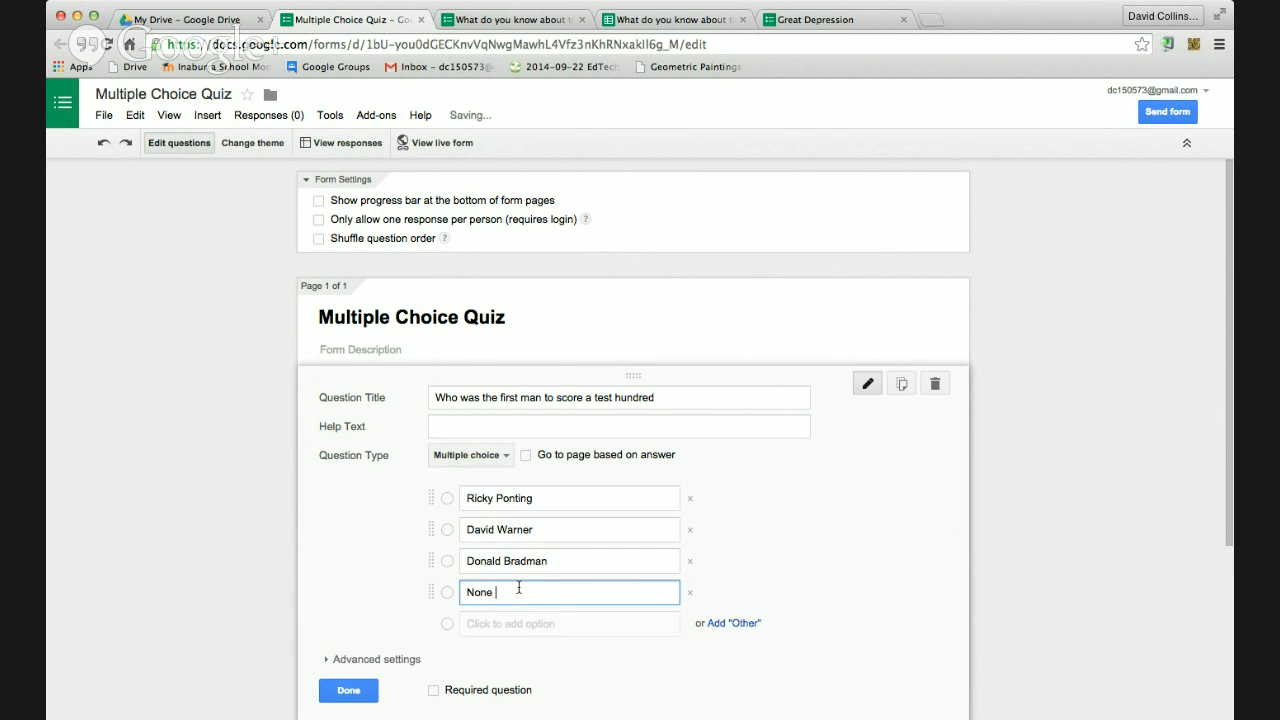
pyautogui.write('of t')
pyautogui.press('BackSpace')
pyautogui.write('of the above')
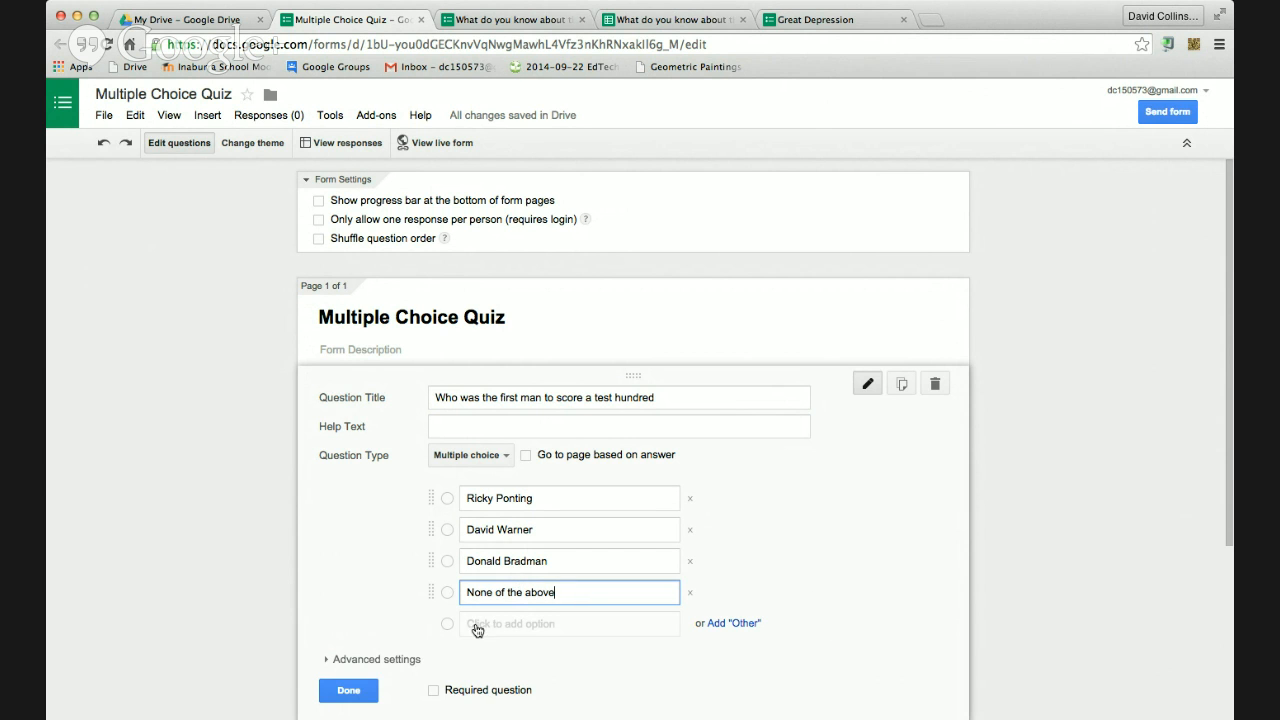
pyautogui.click(346, 689)
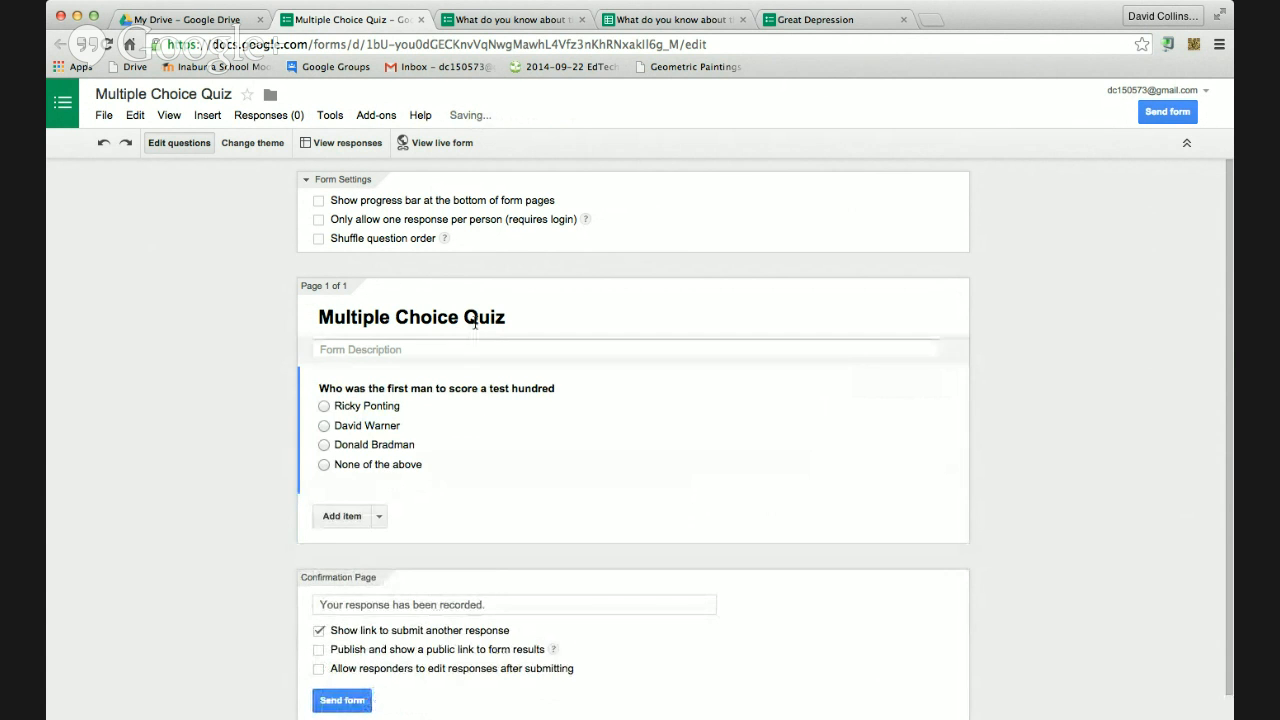
# Add a multiple-choice question titled 'Who should be the current Prime Minister'
pyautogui.click(364, 519)
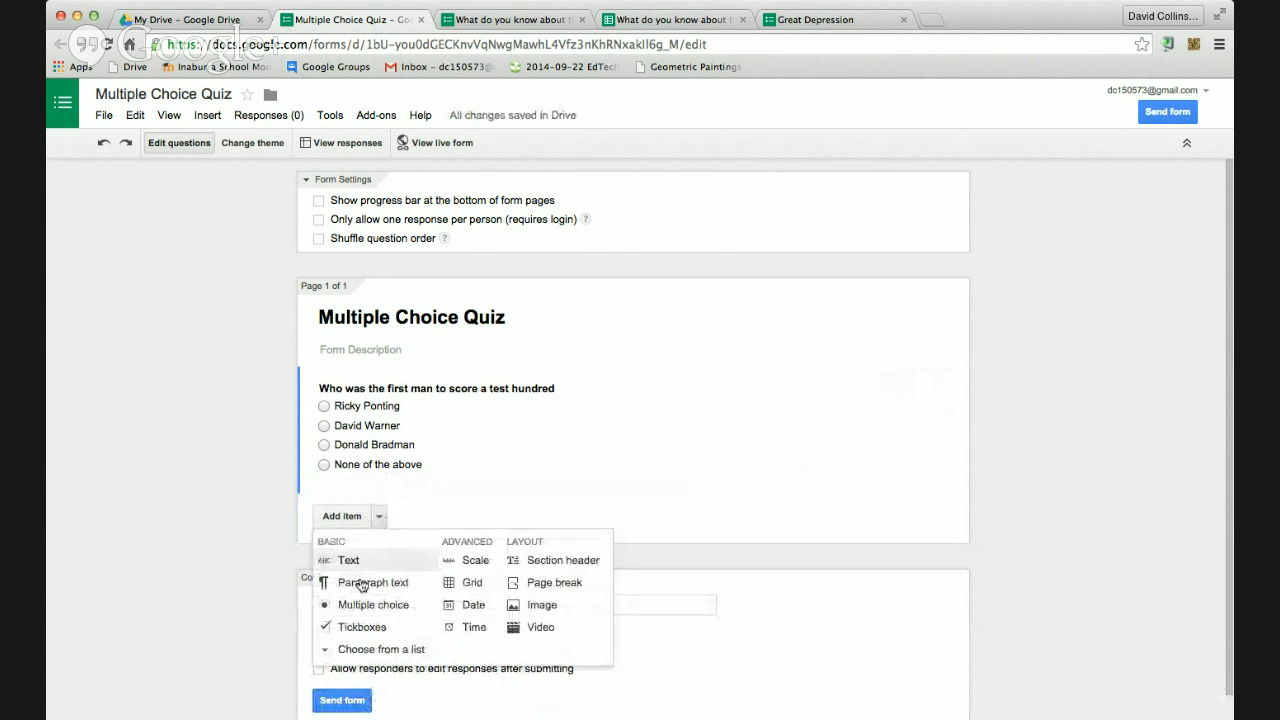
pyautogui.click(385, 605)
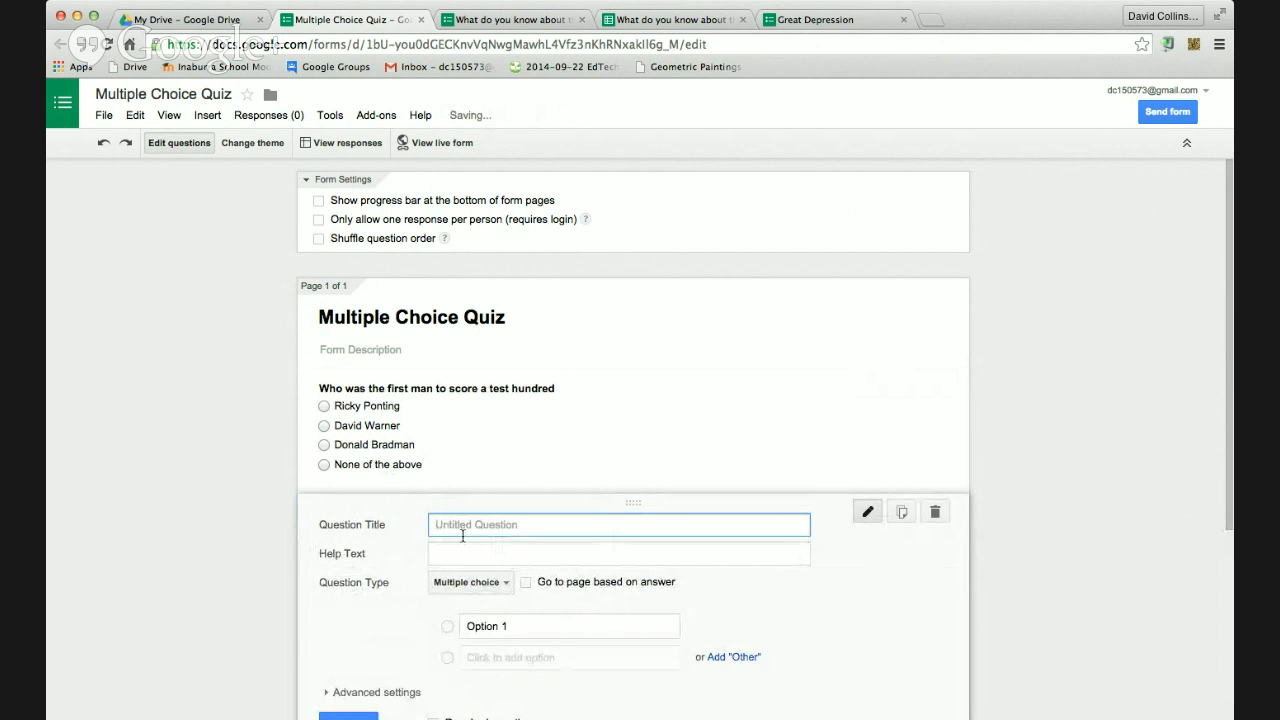
pyautogui.write('Who')
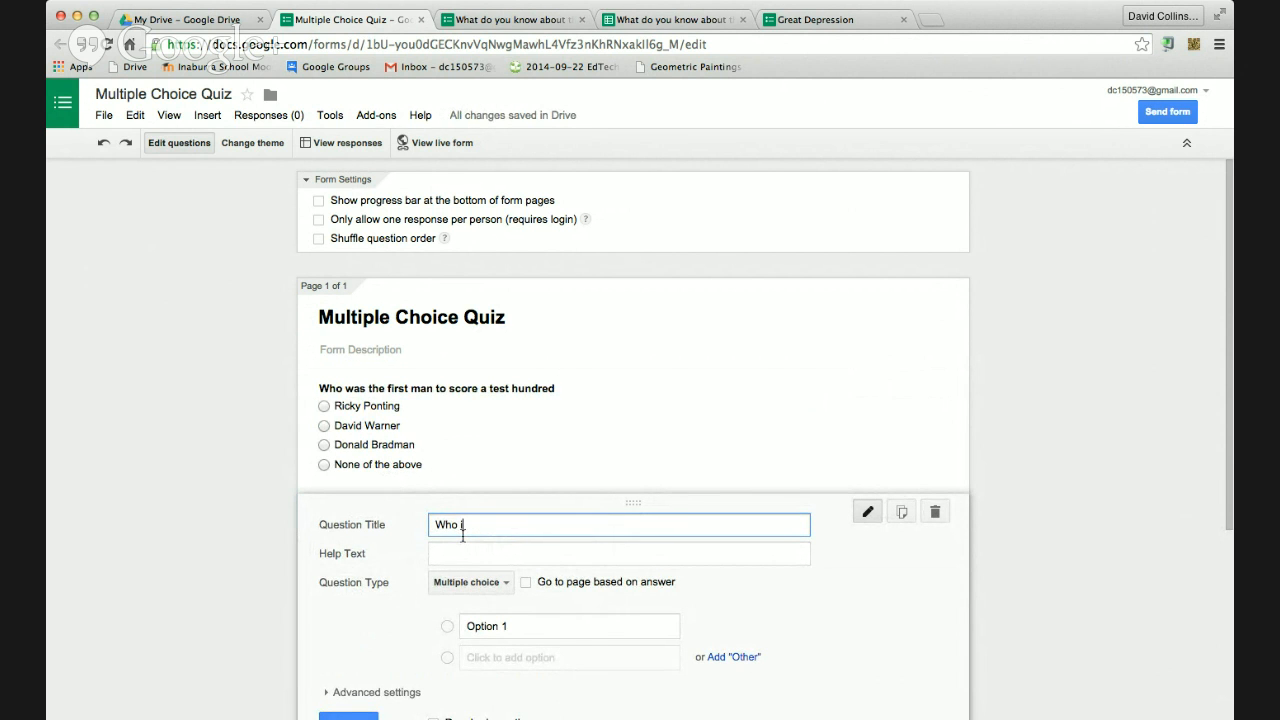
pyautogui.write(' should be the vurren')
pyautogui.press('BackSpace')
pyautogui.write('current Prim')
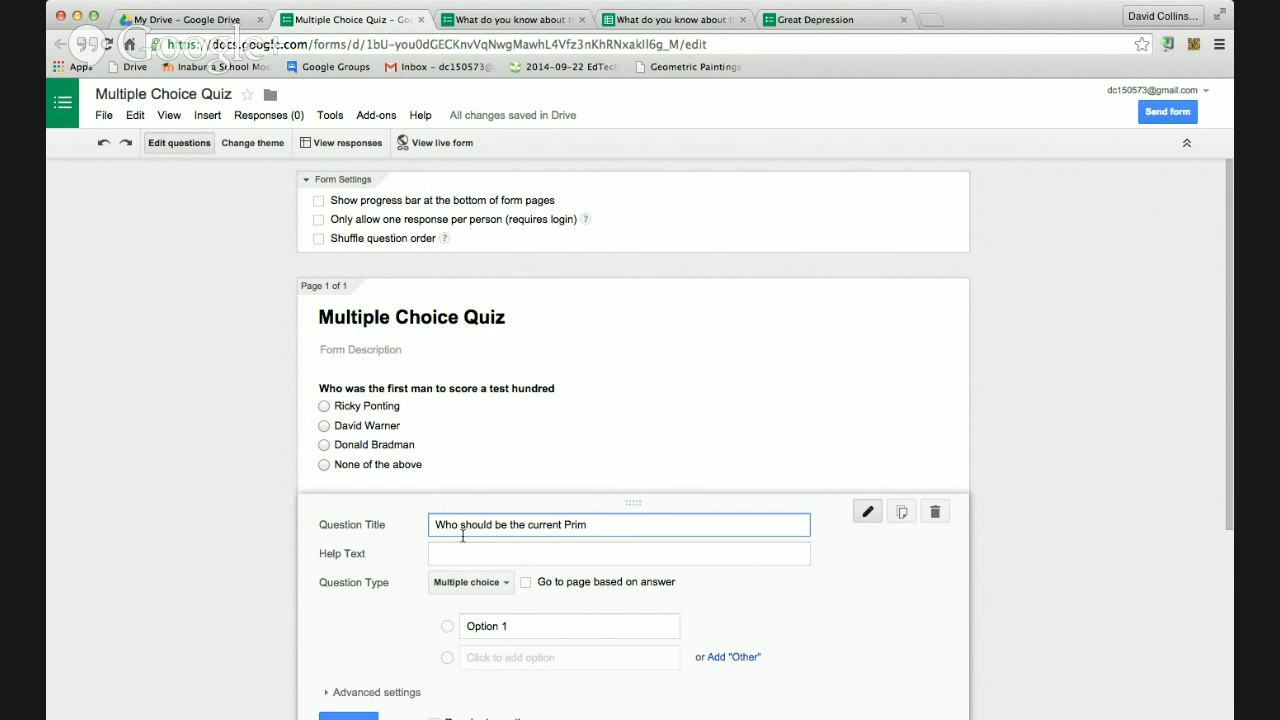
pyautogui.write('e Minister')
# Enter options Malcolm Turnball, Tony Abbott, Bill Shorten and Julia Gi, then view the live form
pyautogui.click(486, 625)
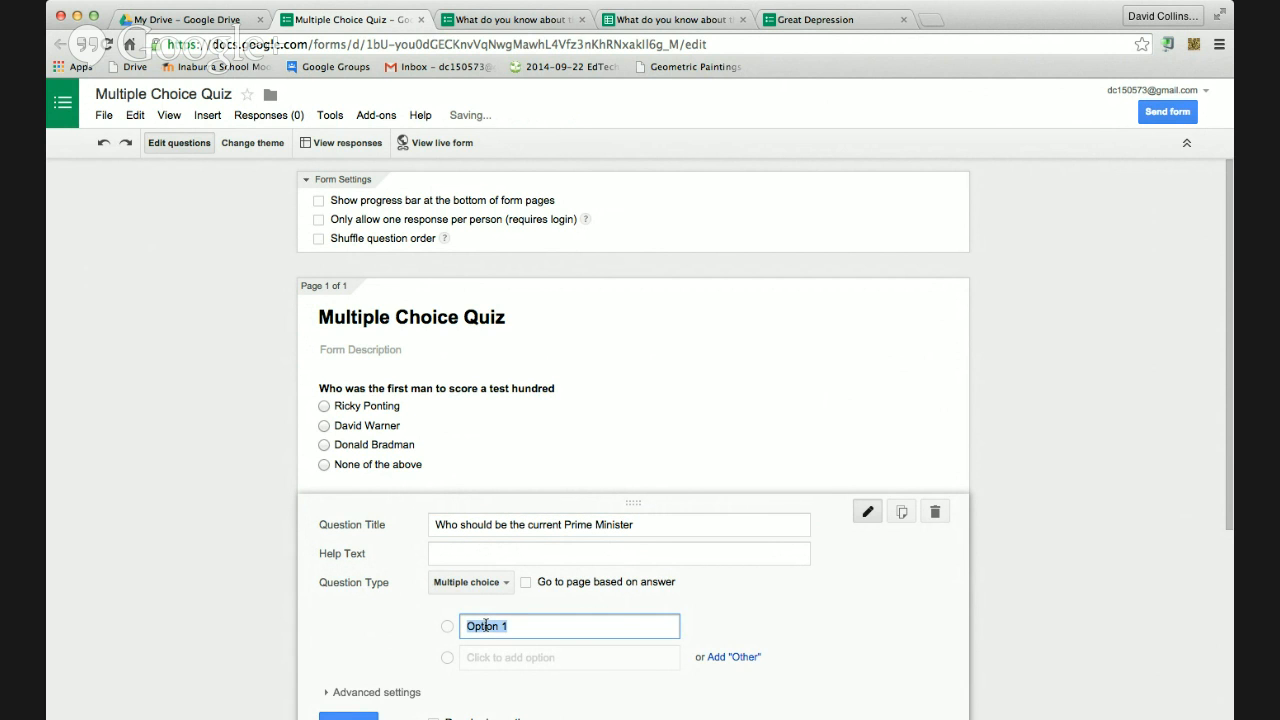
pyautogui.write('MAlcolm  ')
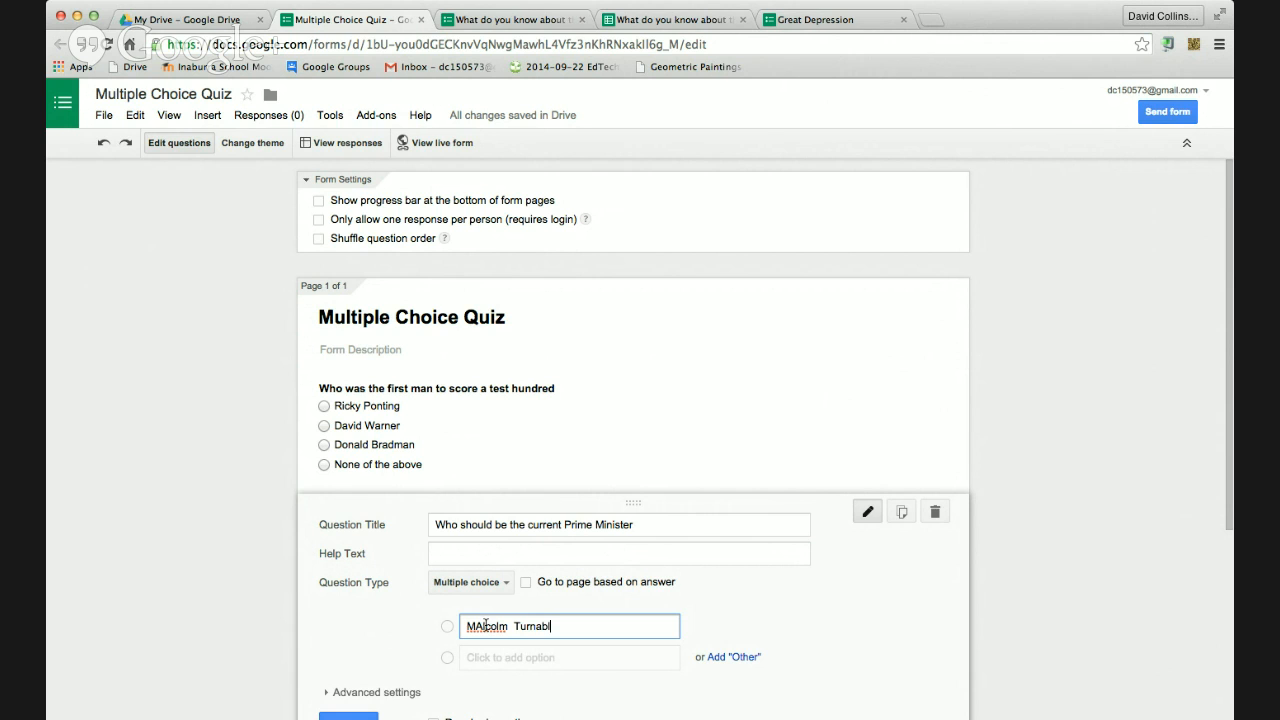
pyautogui.write('Turnball')
pyautogui.click(482, 626)
pyautogui.press('BackSpace')
pyautogui.write('a')
pyautogui.click(504, 657)
pyautogui.write('Tony Abbott')
pyautogui.scroll(-1, 565, 656)
pyautogui.click(550, 620)
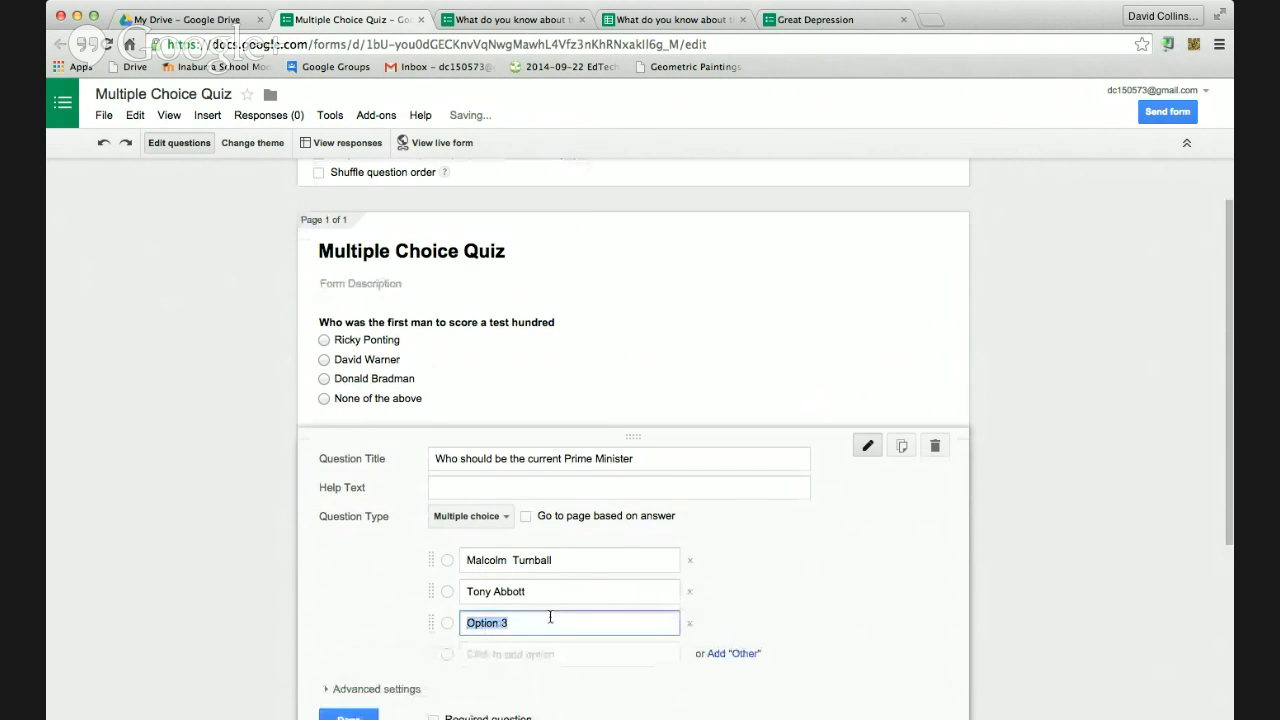
pyautogui.write('Bill Shorten')
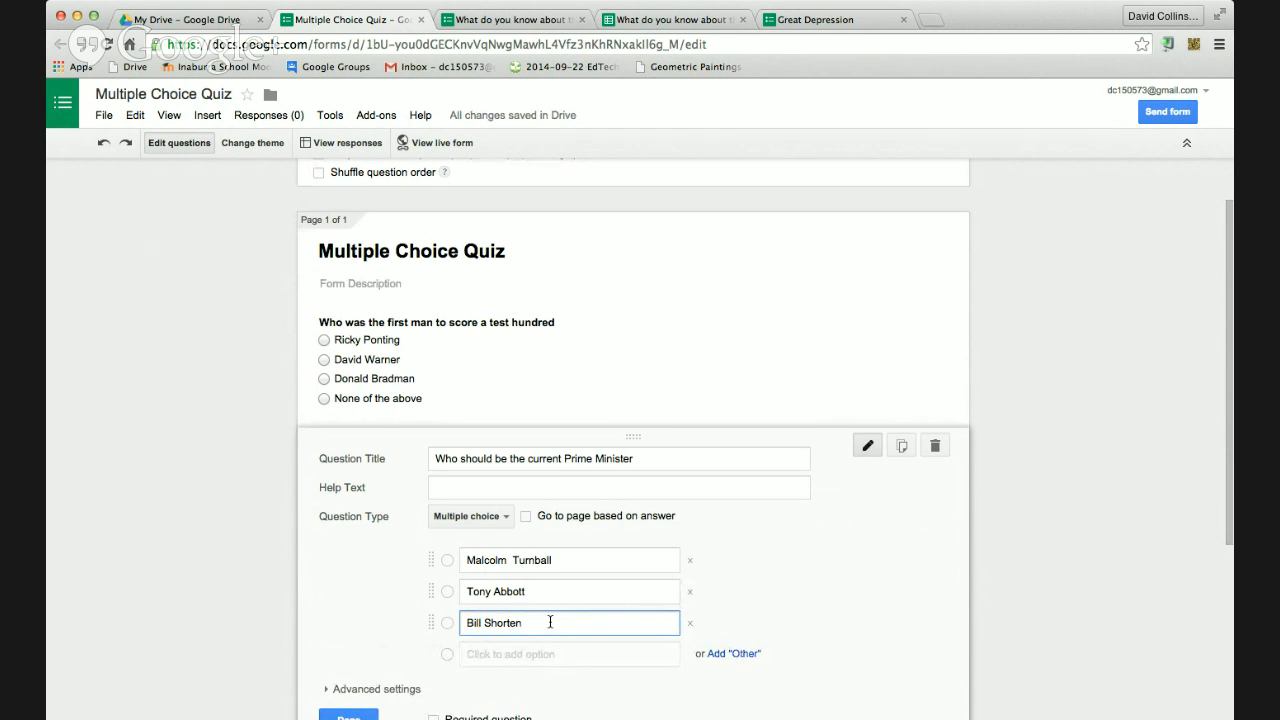
pyautogui.click(551, 654)
pyautogui.write('Julia Gillard')
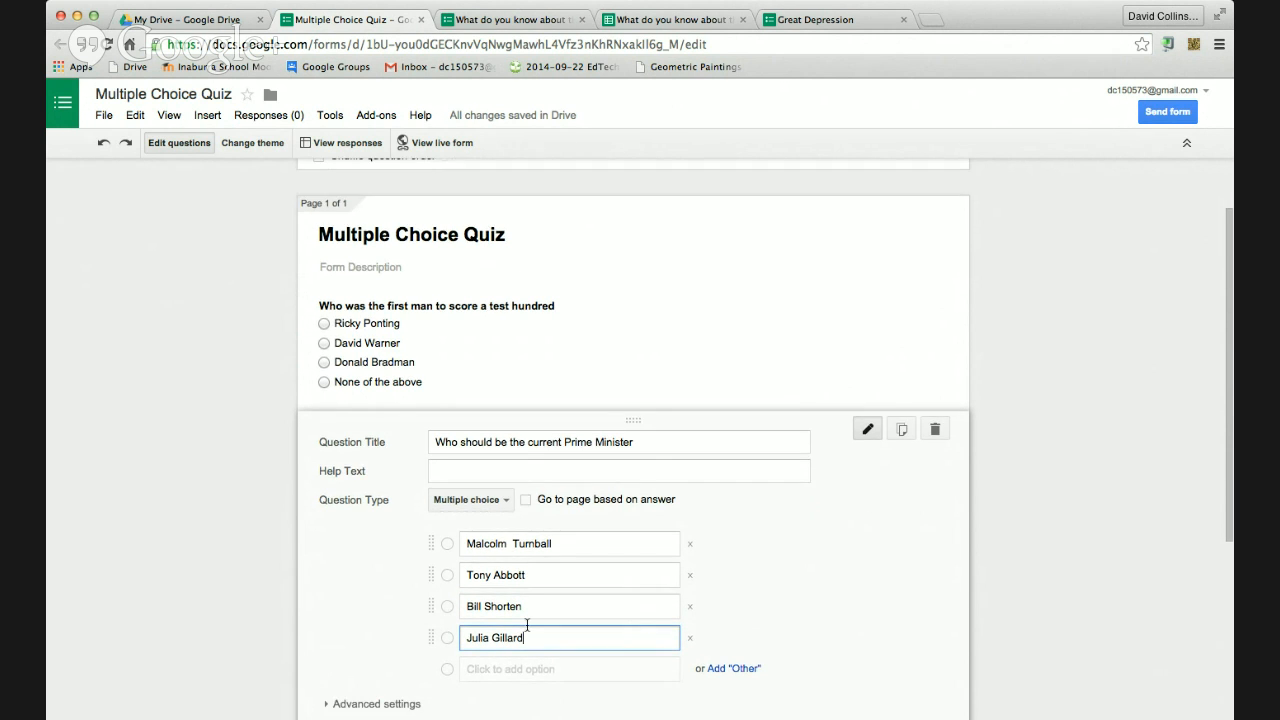
pyautogui.scroll(-4, 530, 632)
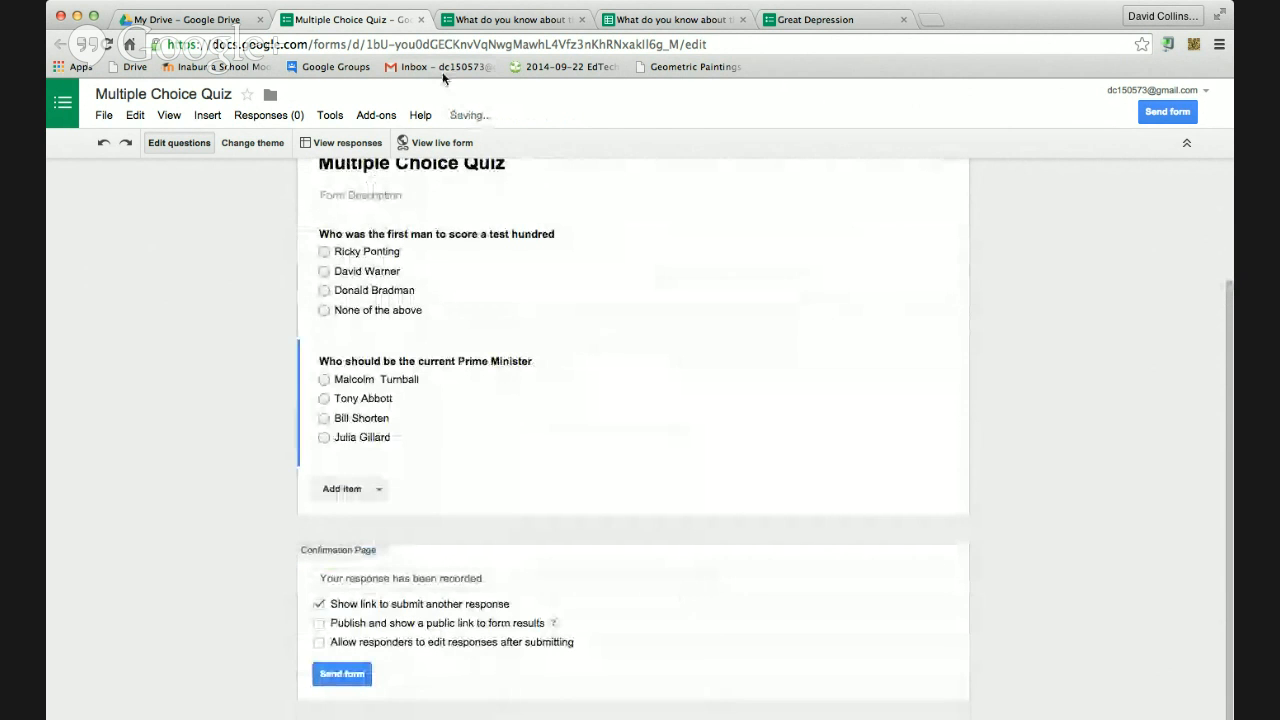
pyautogui.click(438, 143)
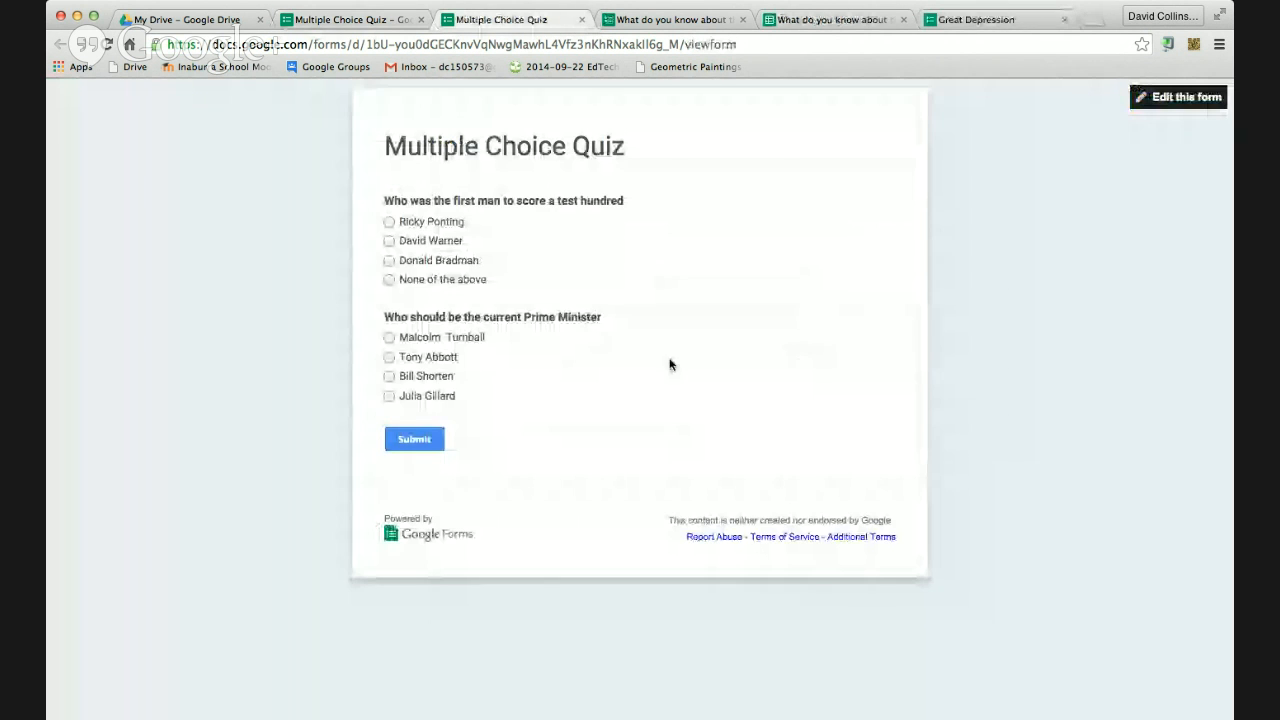
# Check the live quiz, then open its Multiple Choice Quiz (Responses) spreadsheet from the editor's Responses menu
pyautogui.click(1081, 148)
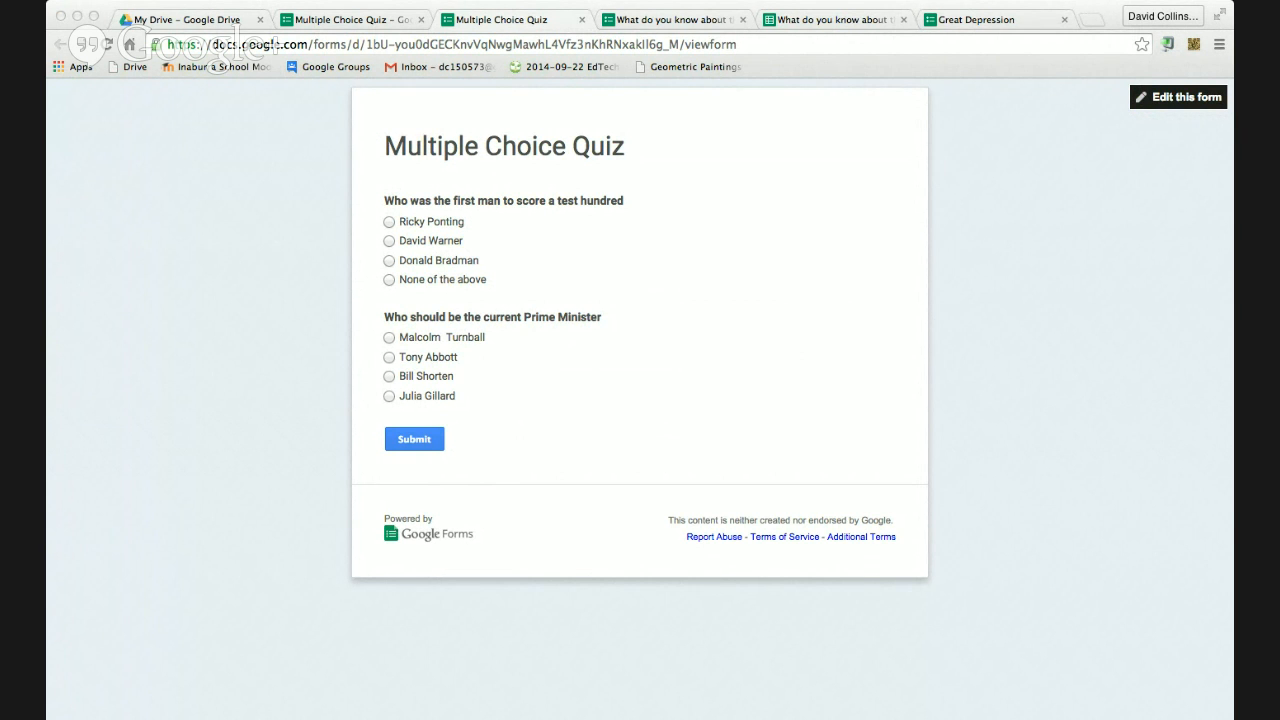
pyautogui.click(84, 156)
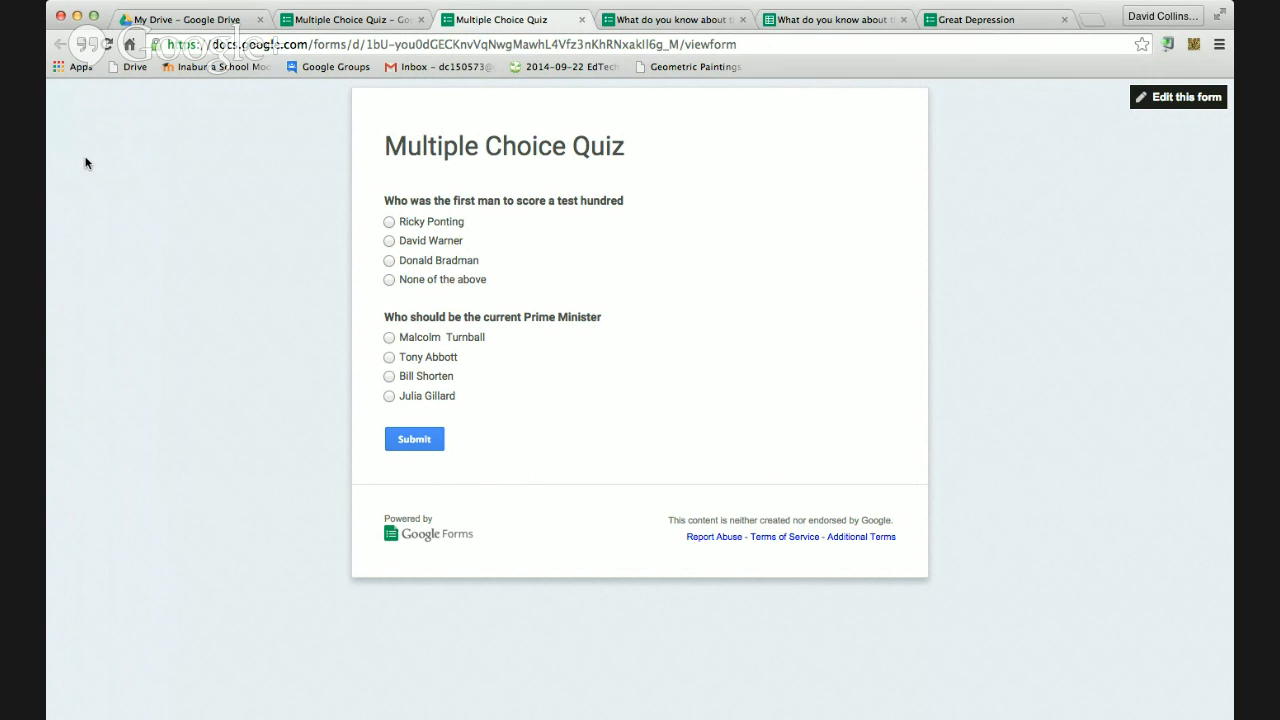
pyautogui.click(365, 20)
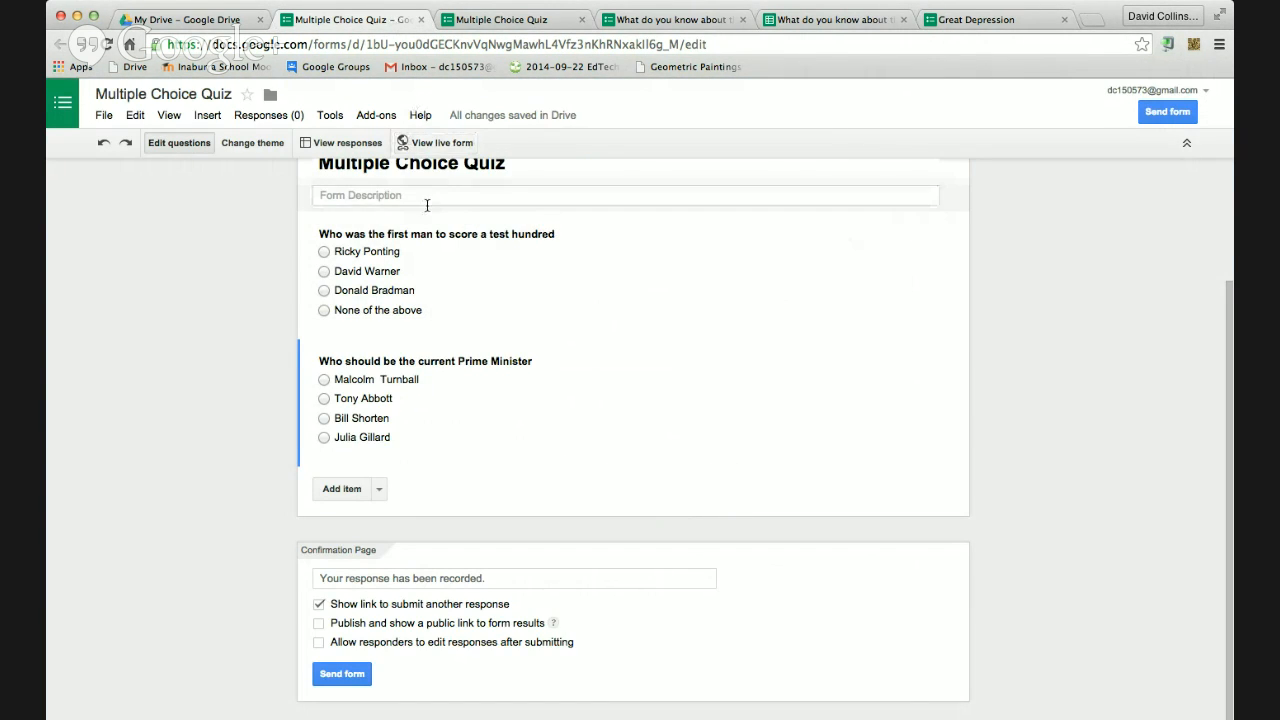
pyautogui.scroll(1, 423, 206)
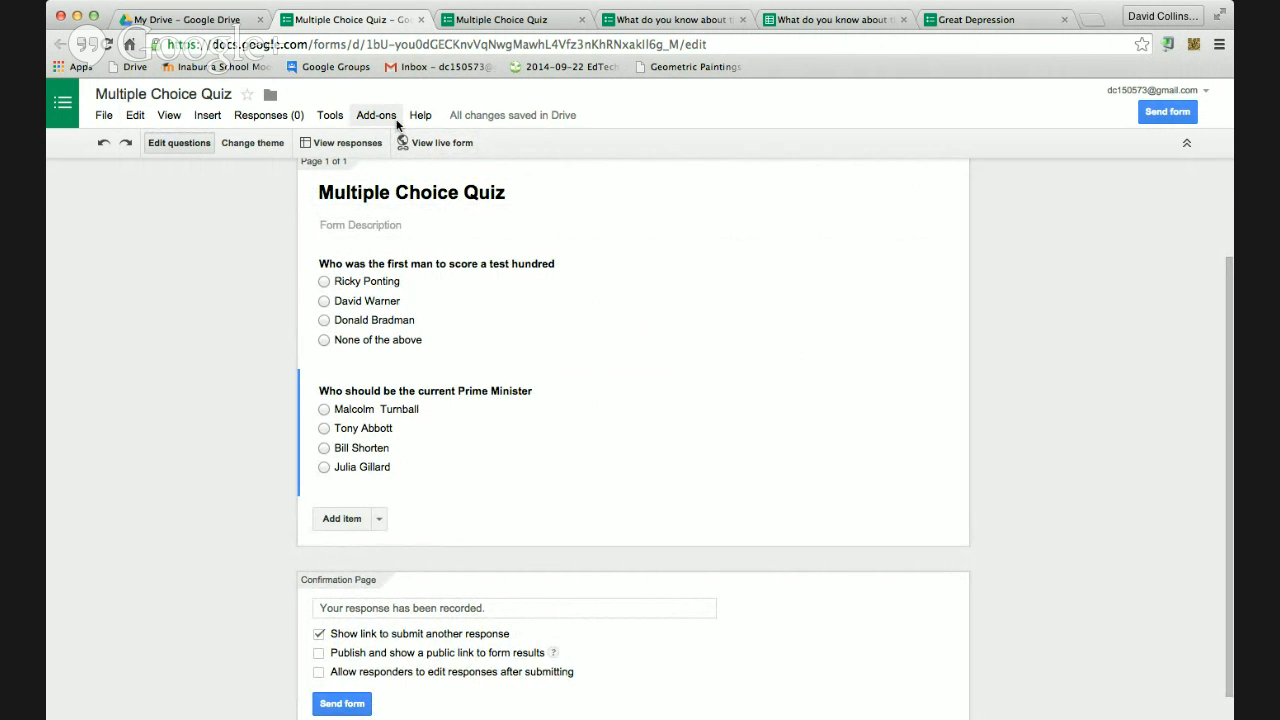
pyautogui.click(340, 122)
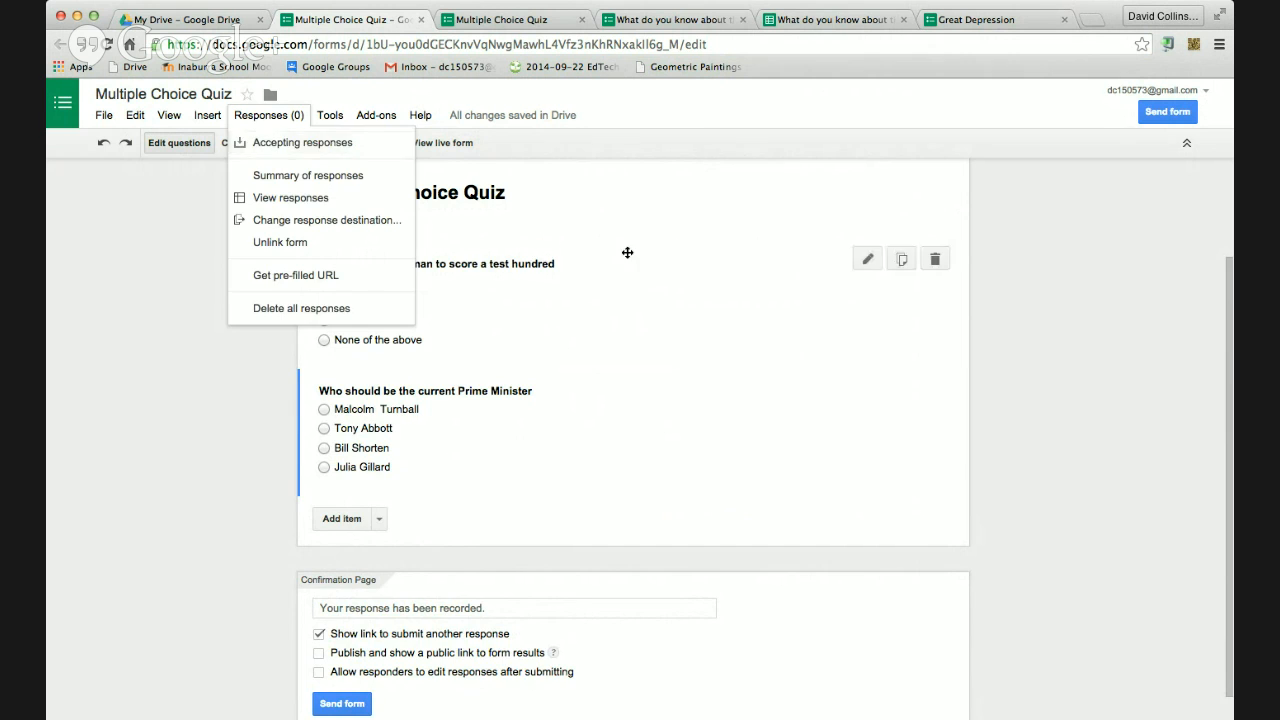
pyautogui.click(720, 264)
pyautogui.click(340, 142)
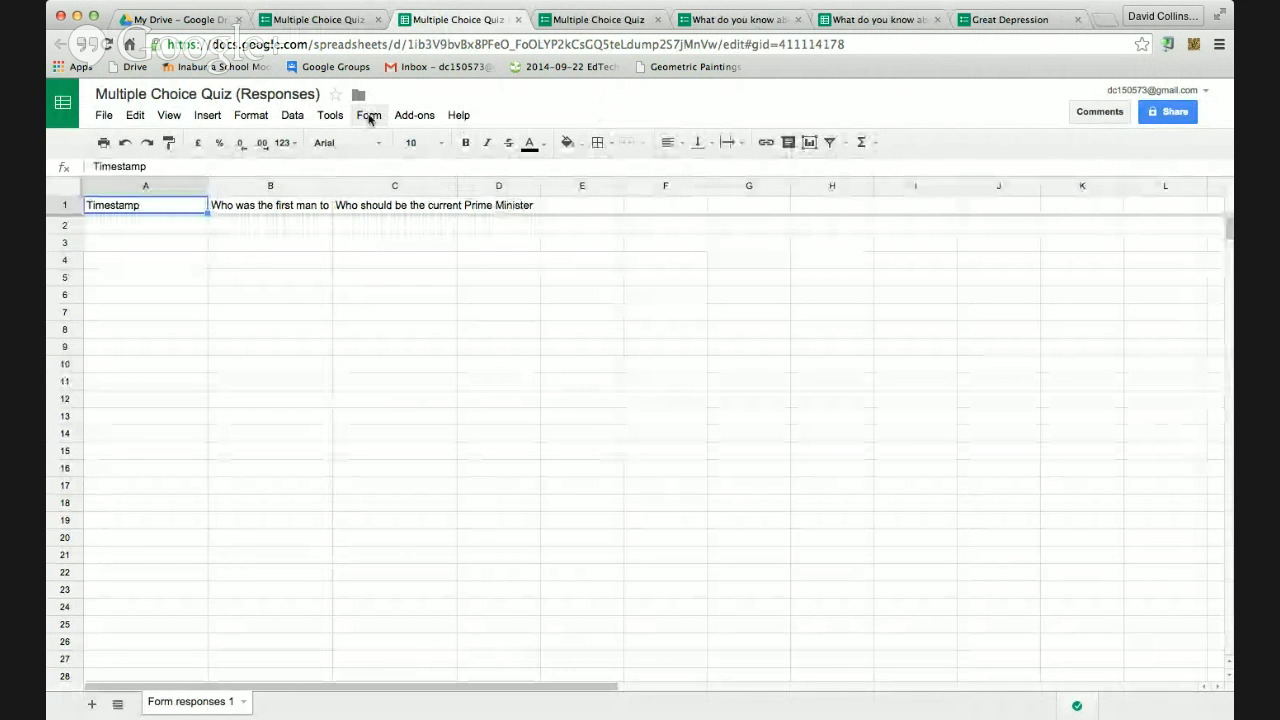
# Search Get add-ons for 'flubaroo', install Flubaroo for free, then return to the form editor
pyautogui.click(416, 116)
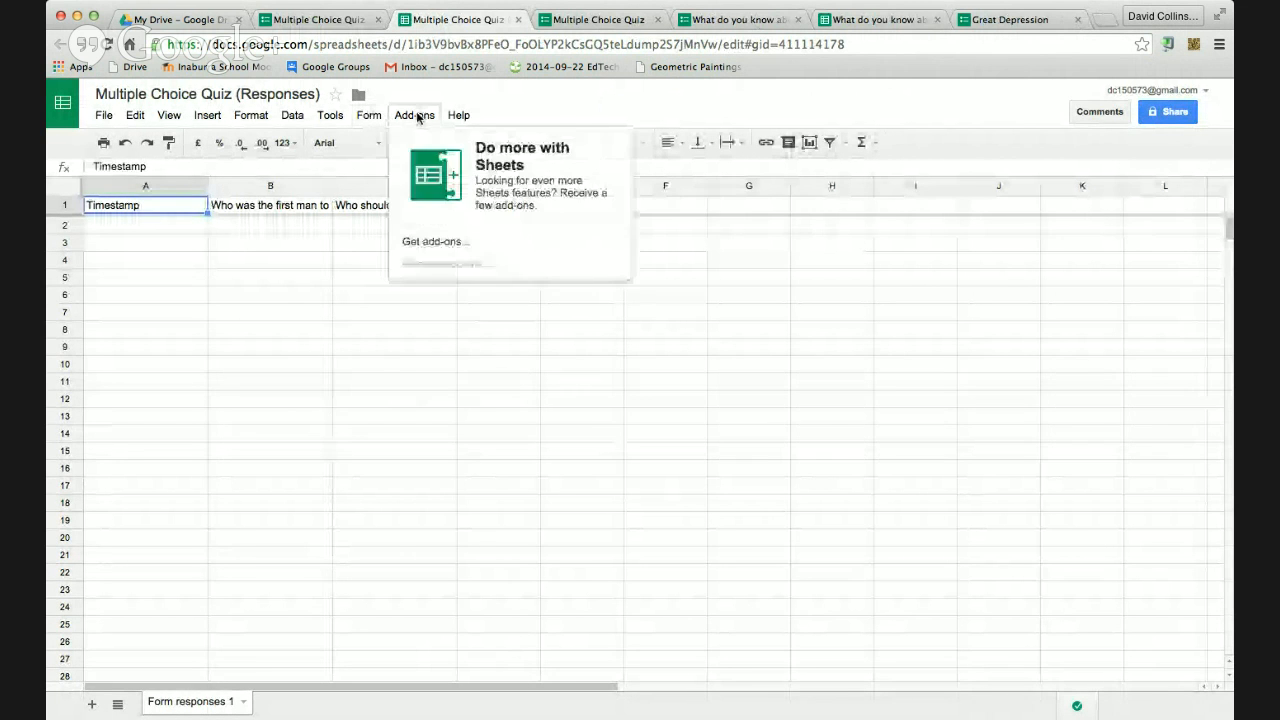
pyautogui.click(426, 242)
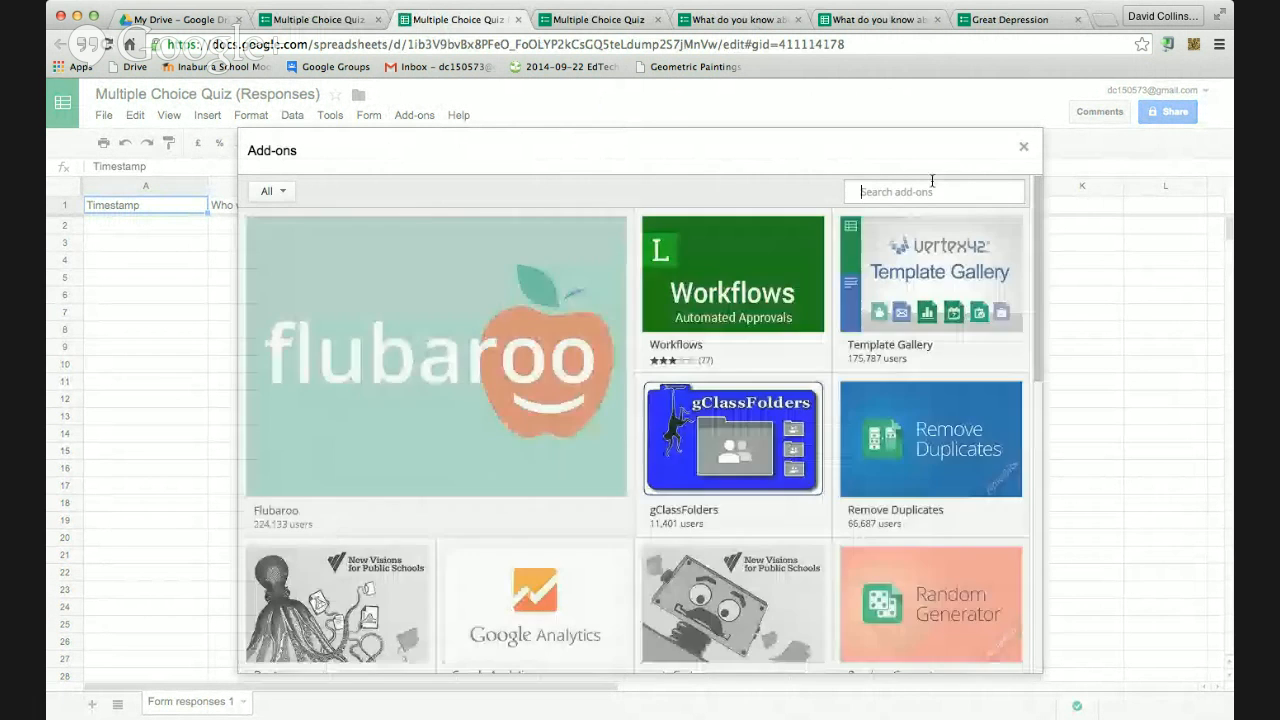
pyautogui.write('g')
pyautogui.press('BackSpace')
pyautogui.write('flubaroo')
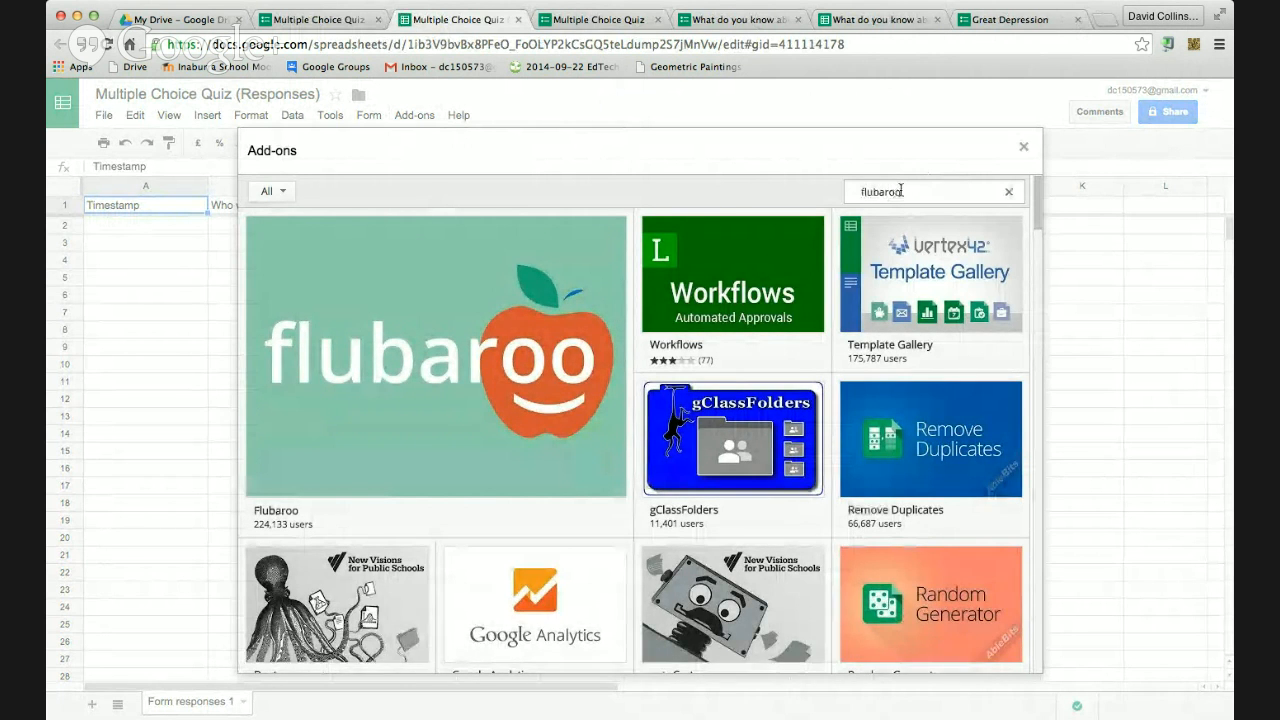
pyautogui.press('Return')
pyautogui.click(982, 236)
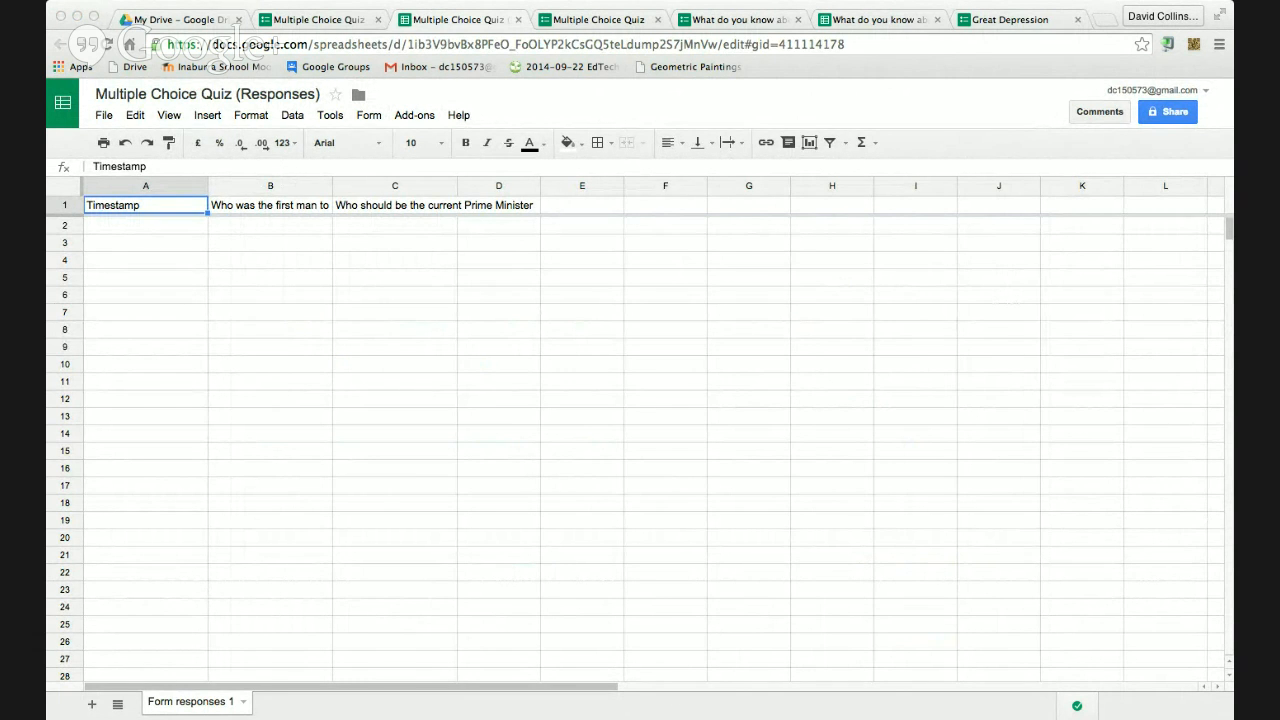
pyautogui.click(800, 484)
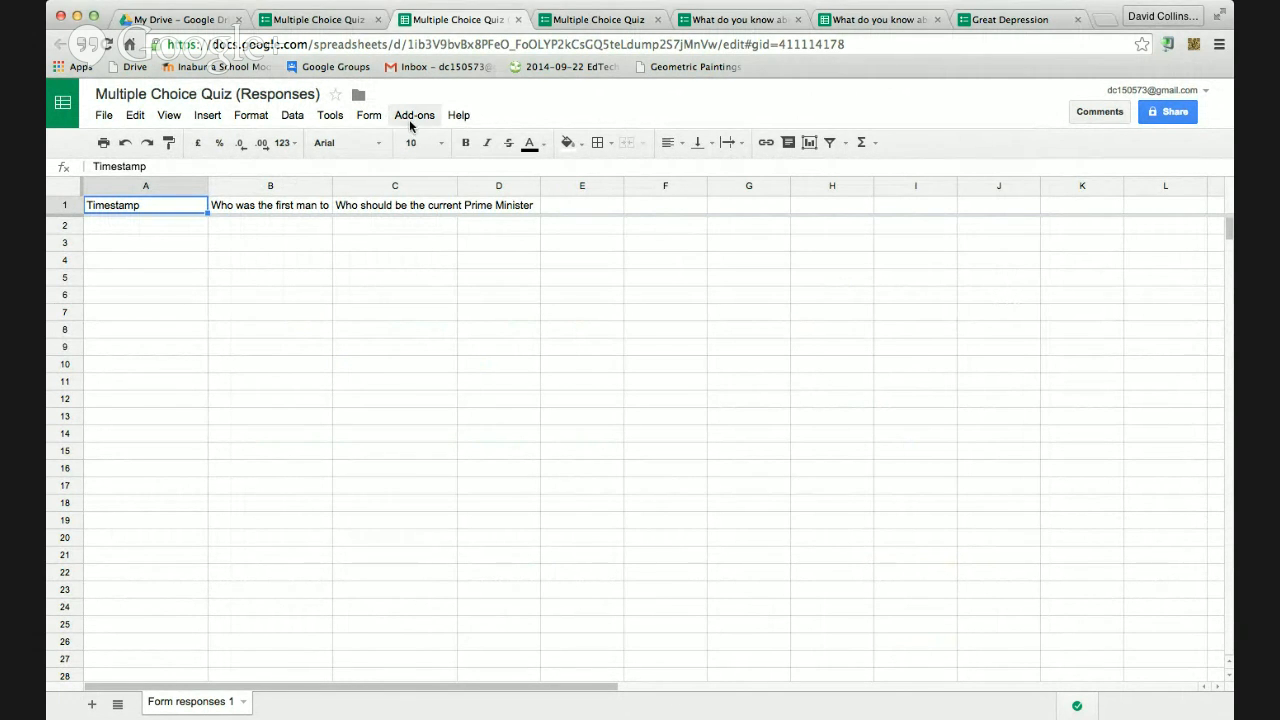
pyautogui.click(318, 20)
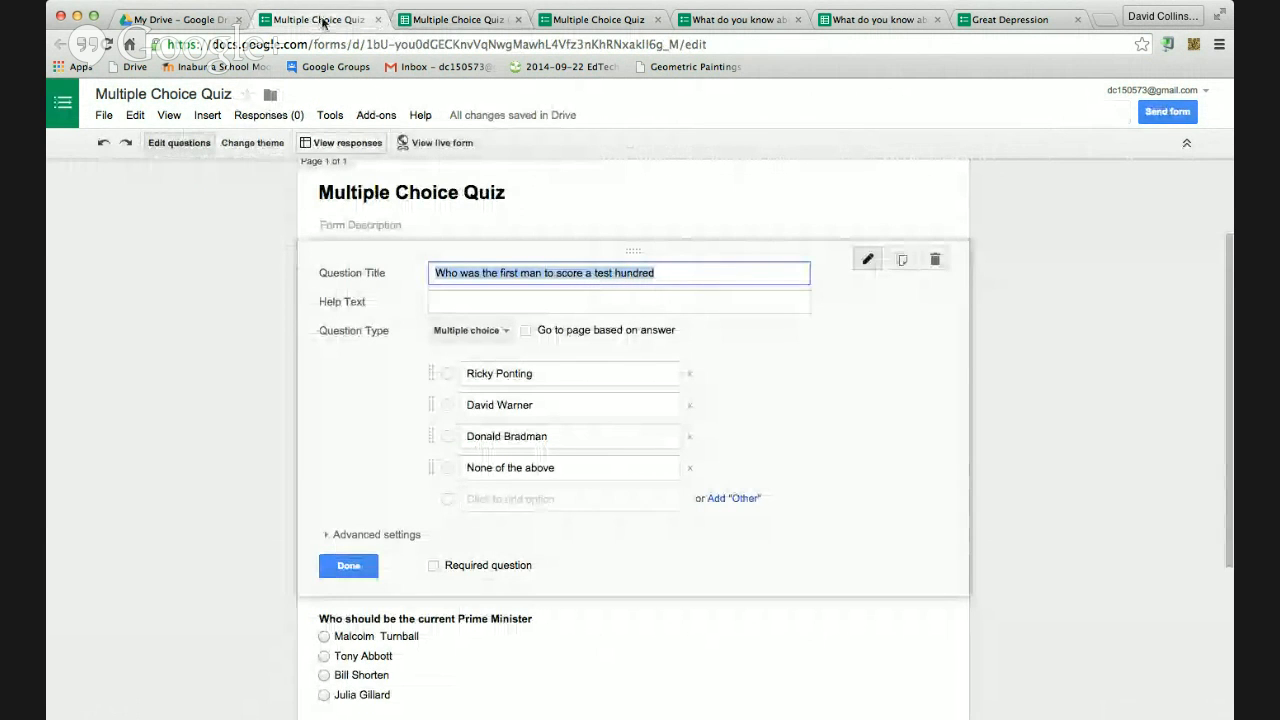
# Submit a live-form response answering None of the above and Tony Abbott
pyautogui.click(597, 20)
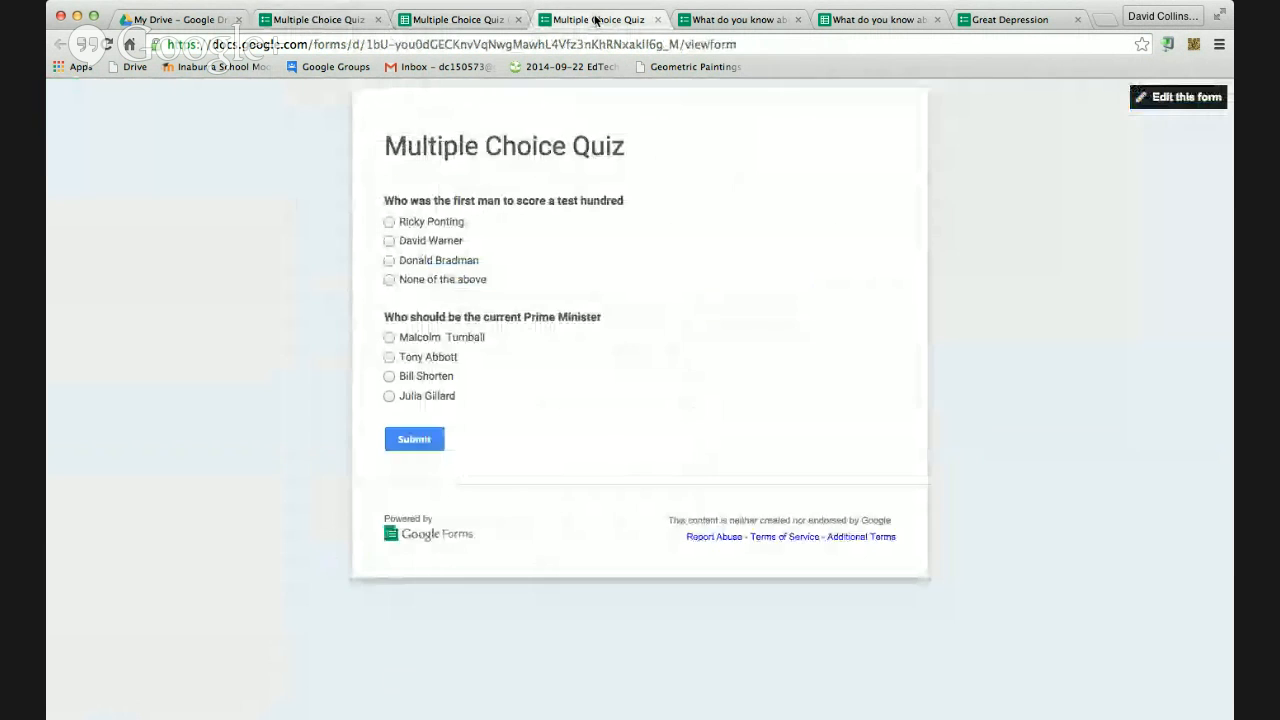
pyautogui.click(389, 241)
pyautogui.click(390, 280)
pyautogui.click(389, 357)
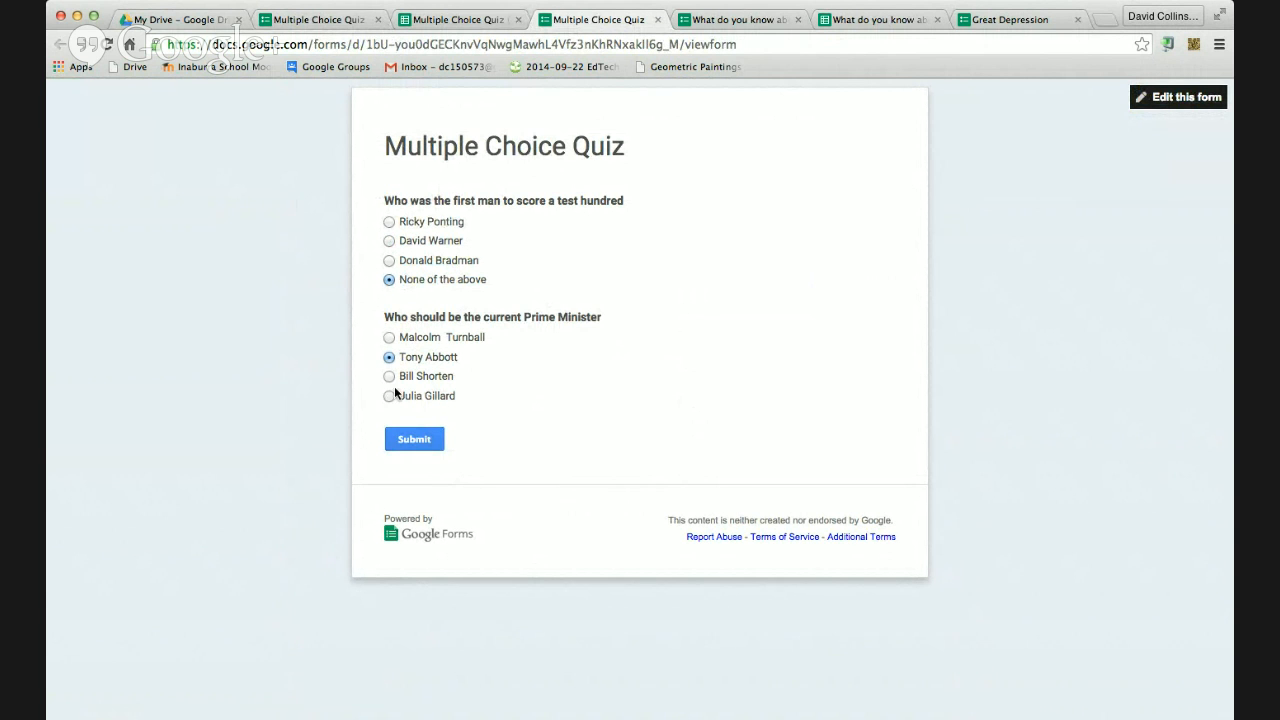
pyautogui.click(413, 442)
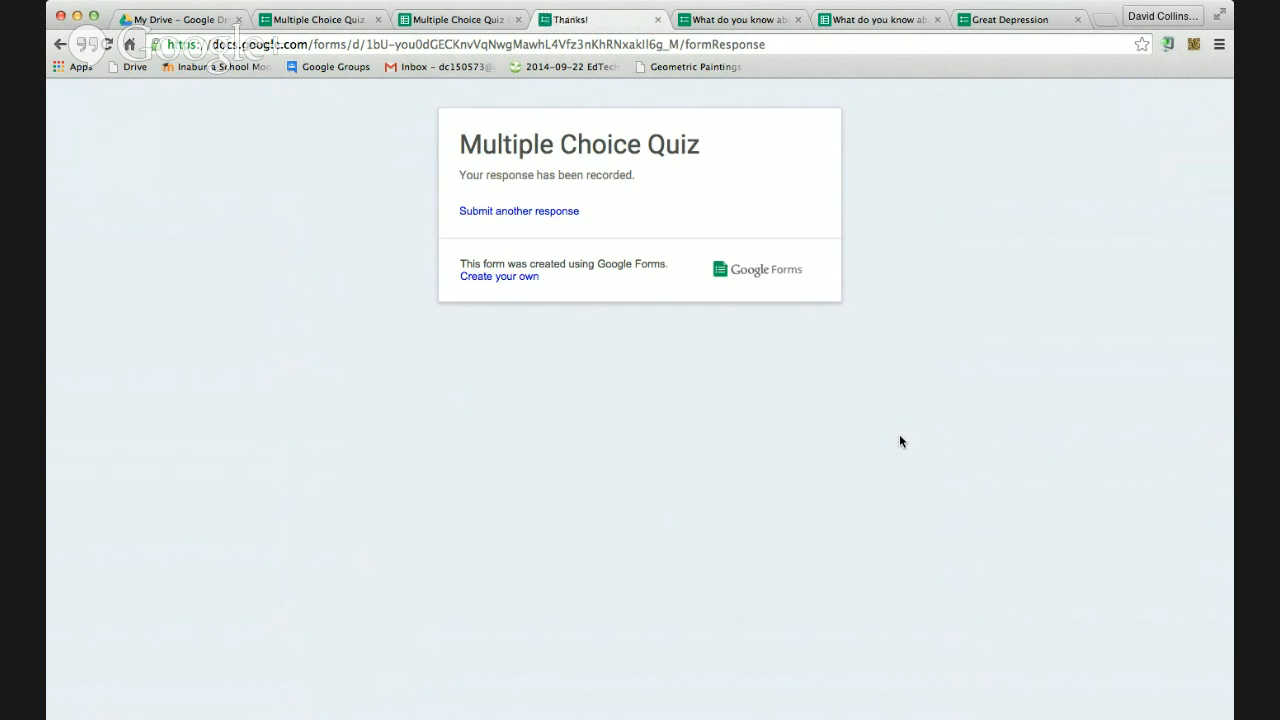
# In the responses sheet, select cell A3 and dismiss the Flubaroo welcome tip
pyautogui.click(486, 20)
pyautogui.click(317, 312)
pyautogui.click(190, 242)
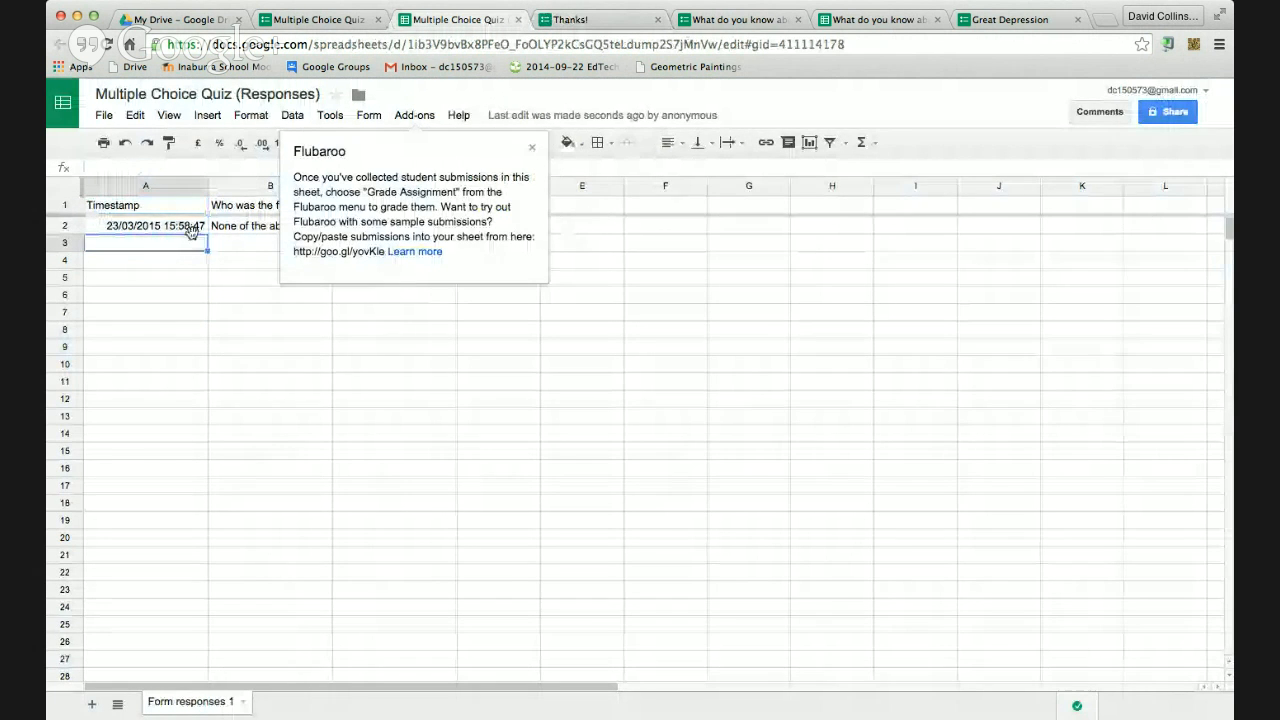
pyautogui.click(532, 150)
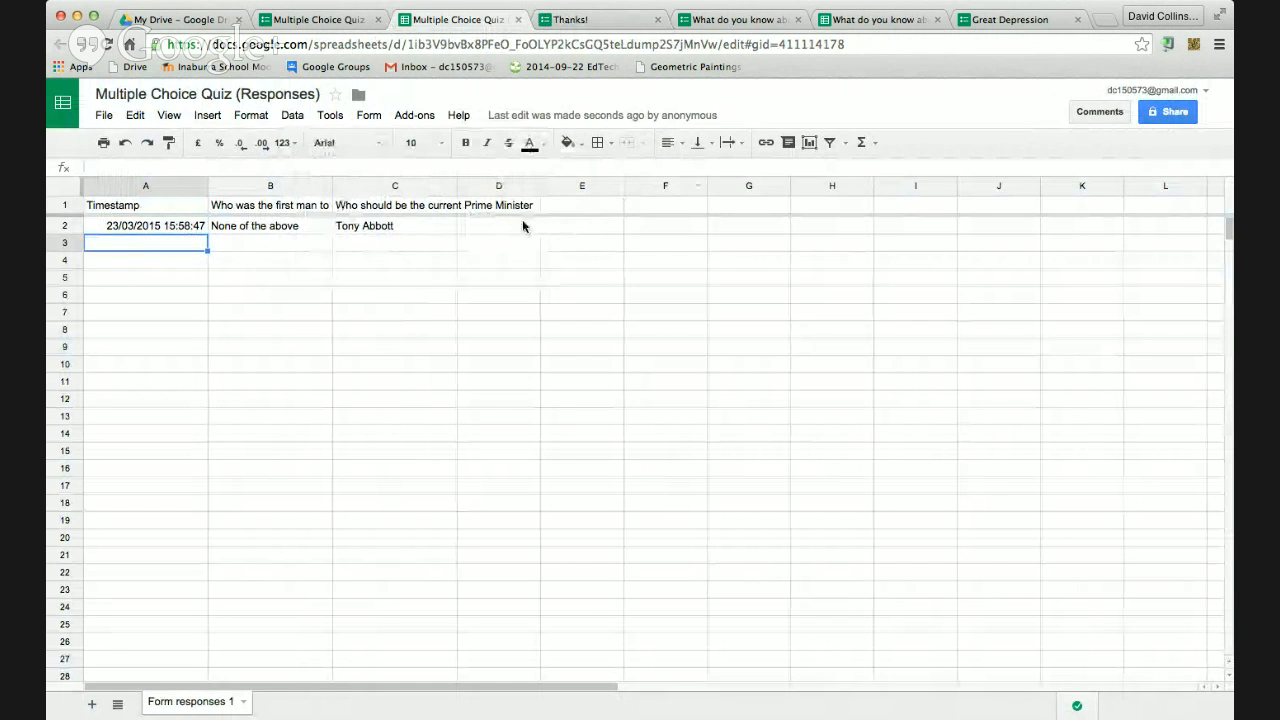
# Run Flubaroo > Grade Assignment, acknowledge the too-few-submissions warning, and return to the Thanks! page
pyautogui.click(418, 116)
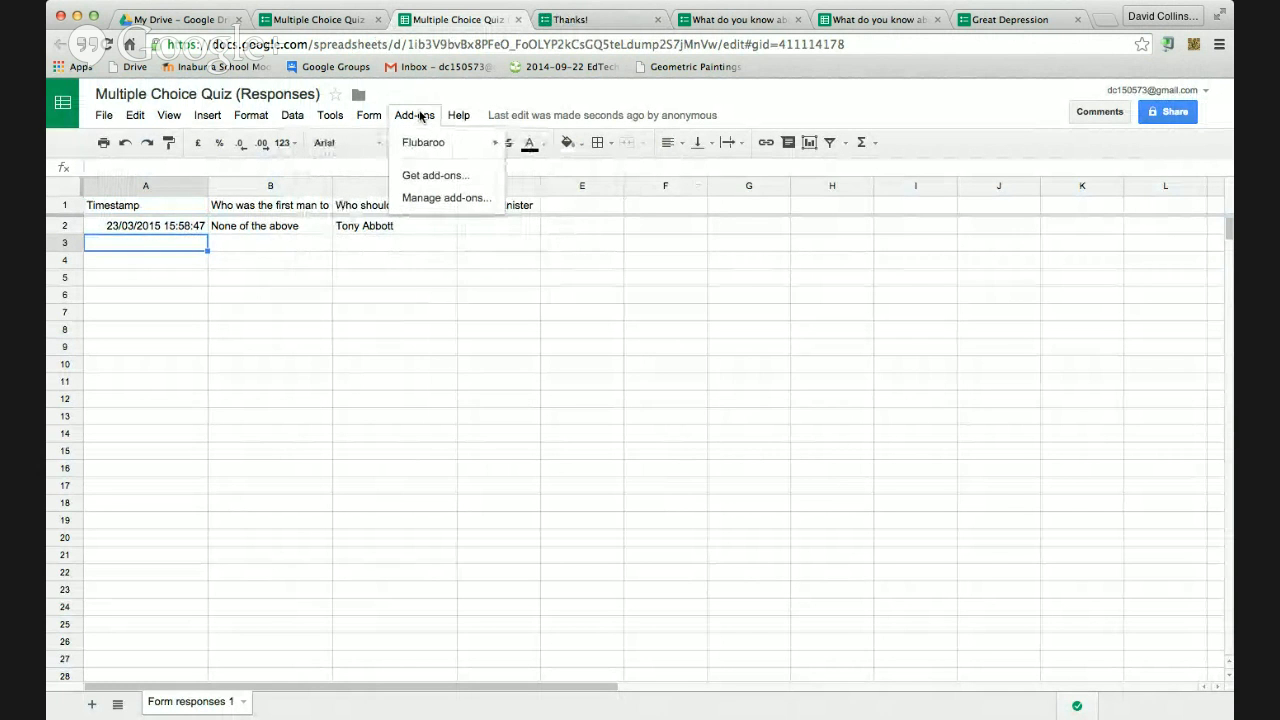
pyautogui.moveTo(421, 143)
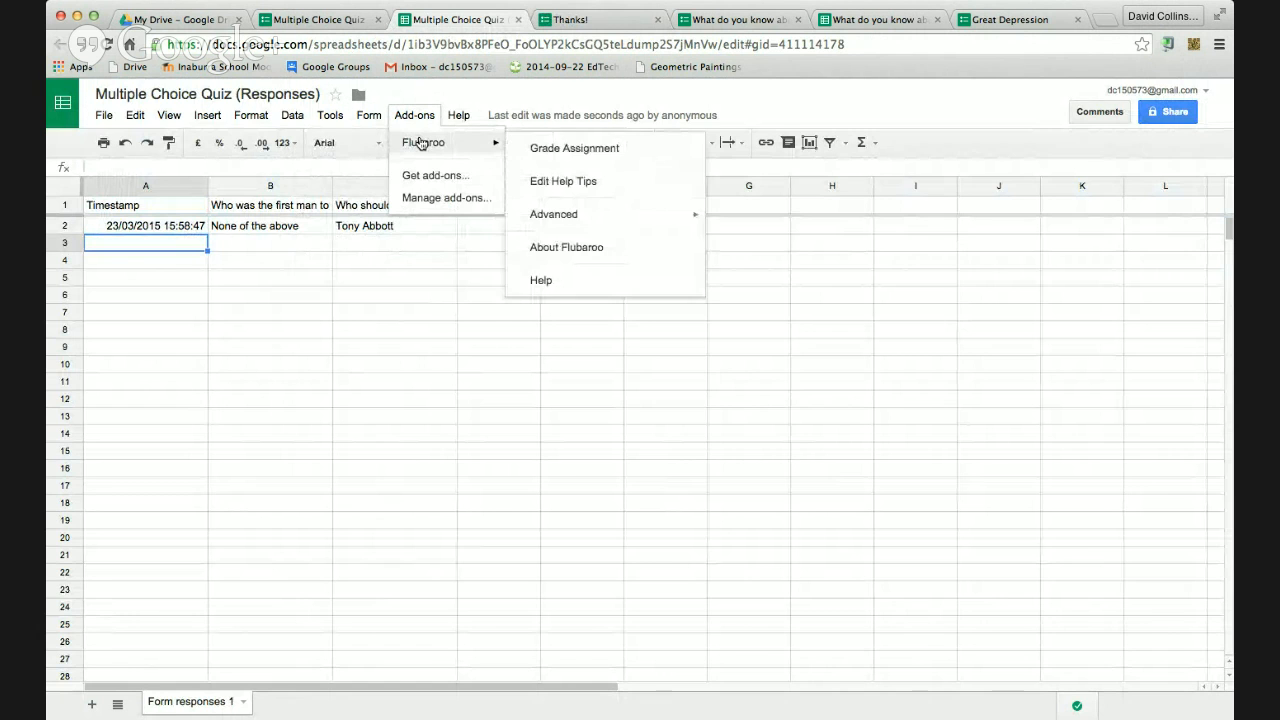
pyautogui.click(559, 150)
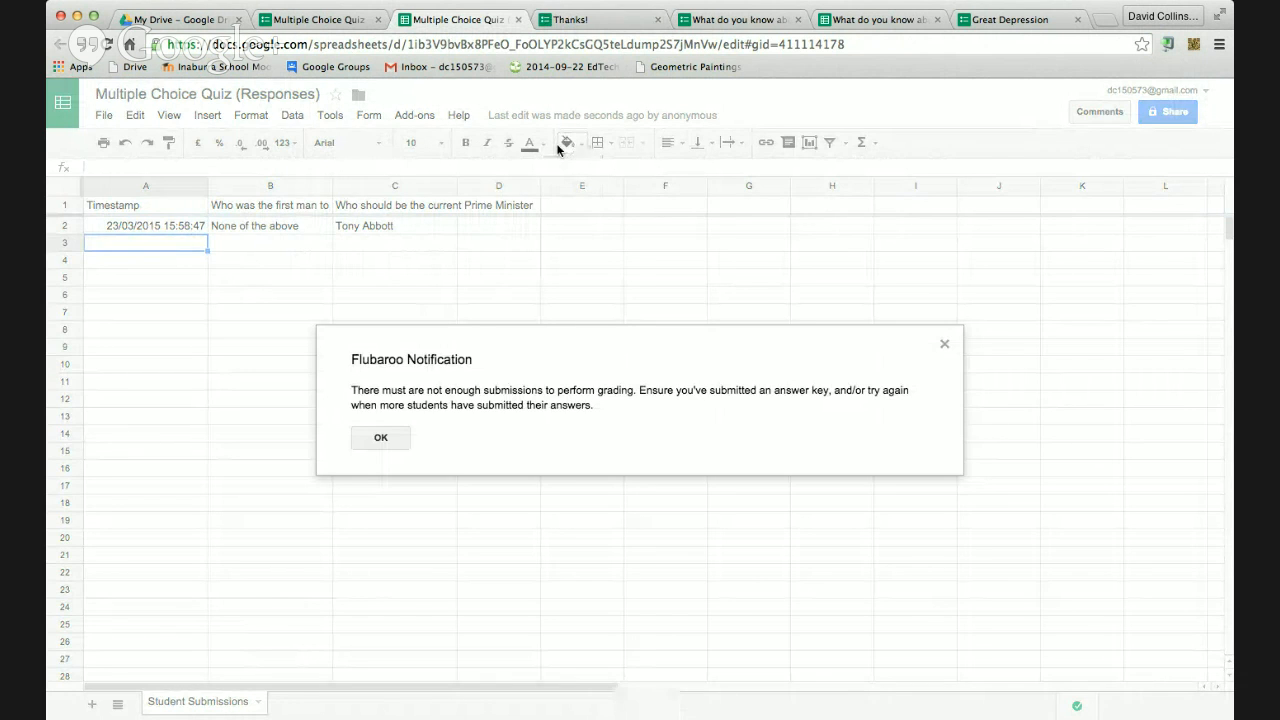
pyautogui.click(381, 438)
pyautogui.click(567, 22)
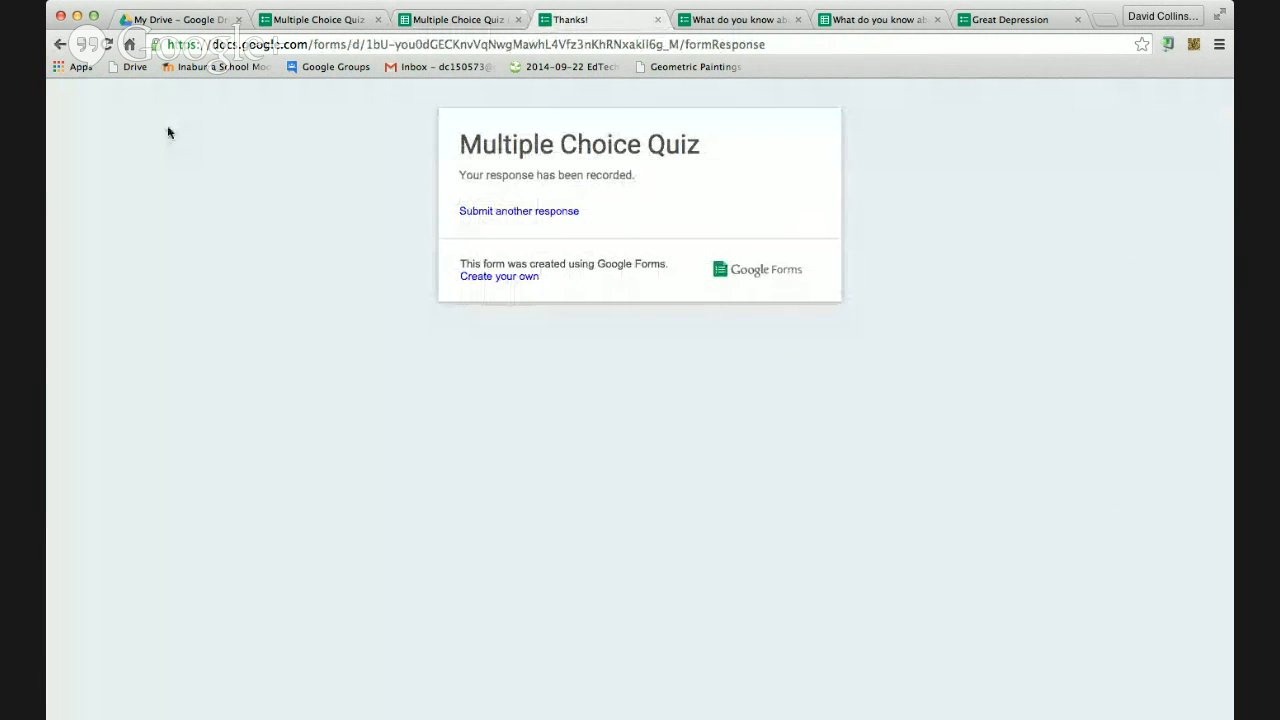
# Submit responses Ricky Ponting/Tony Abbott and Donald Bradman/Bill Shorten, then reopen the responses sheet
pyautogui.click(490, 210)
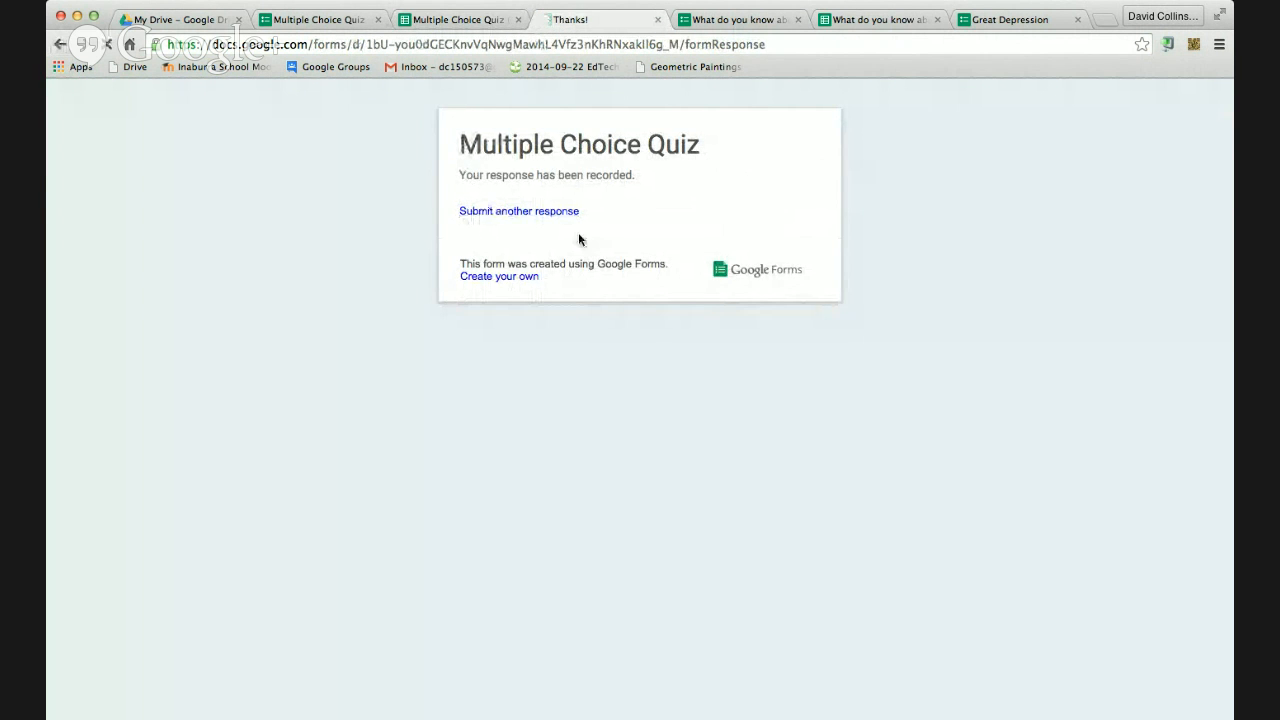
pyautogui.click(389, 221)
pyautogui.click(389, 357)
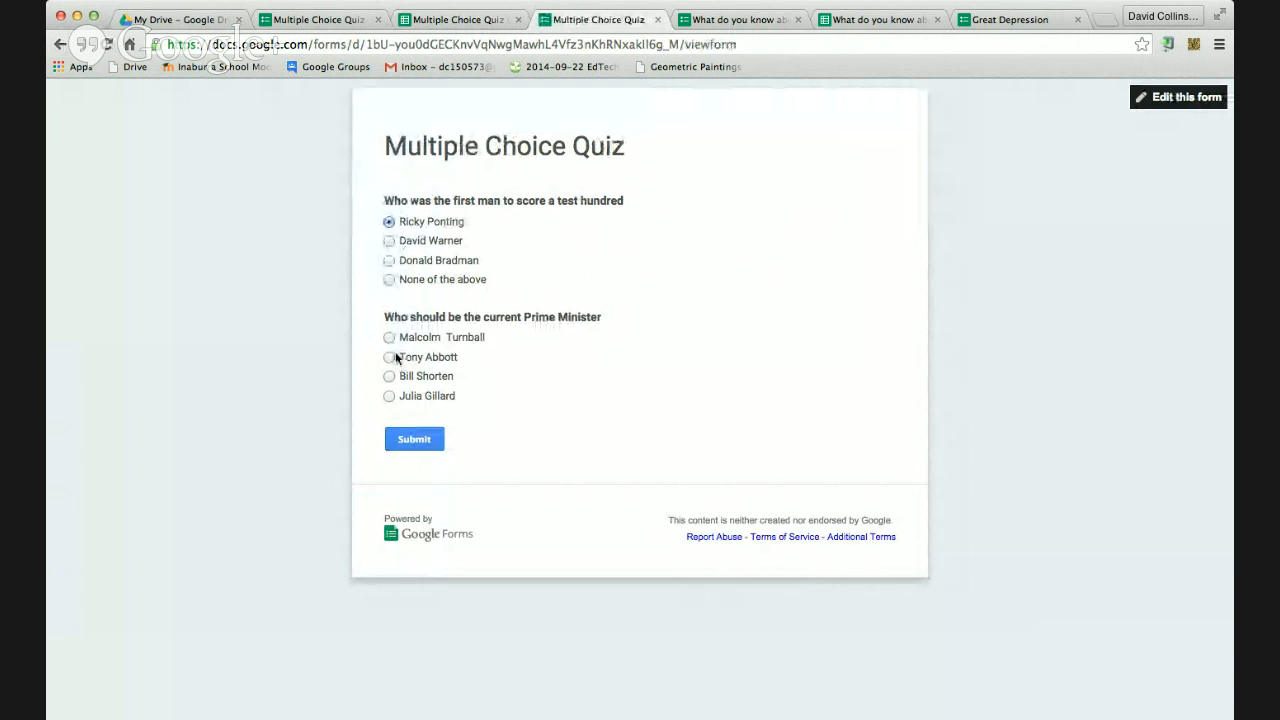
pyautogui.click(416, 441)
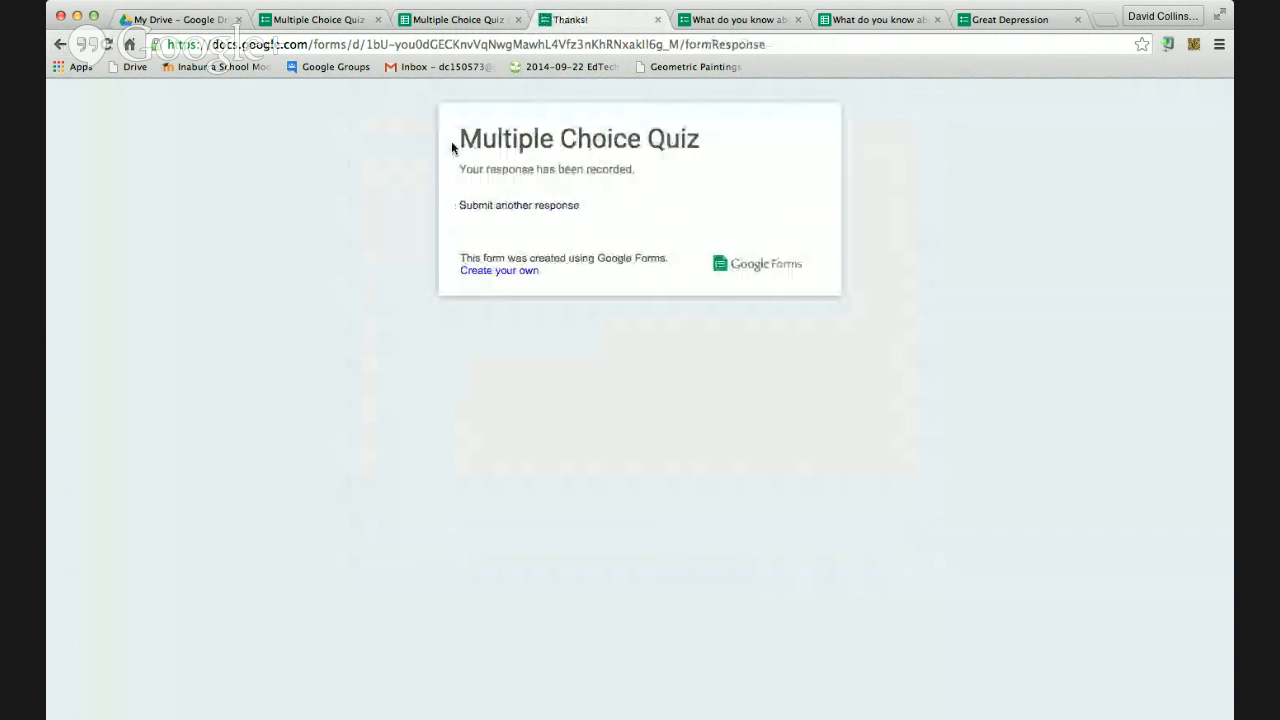
pyautogui.click(485, 206)
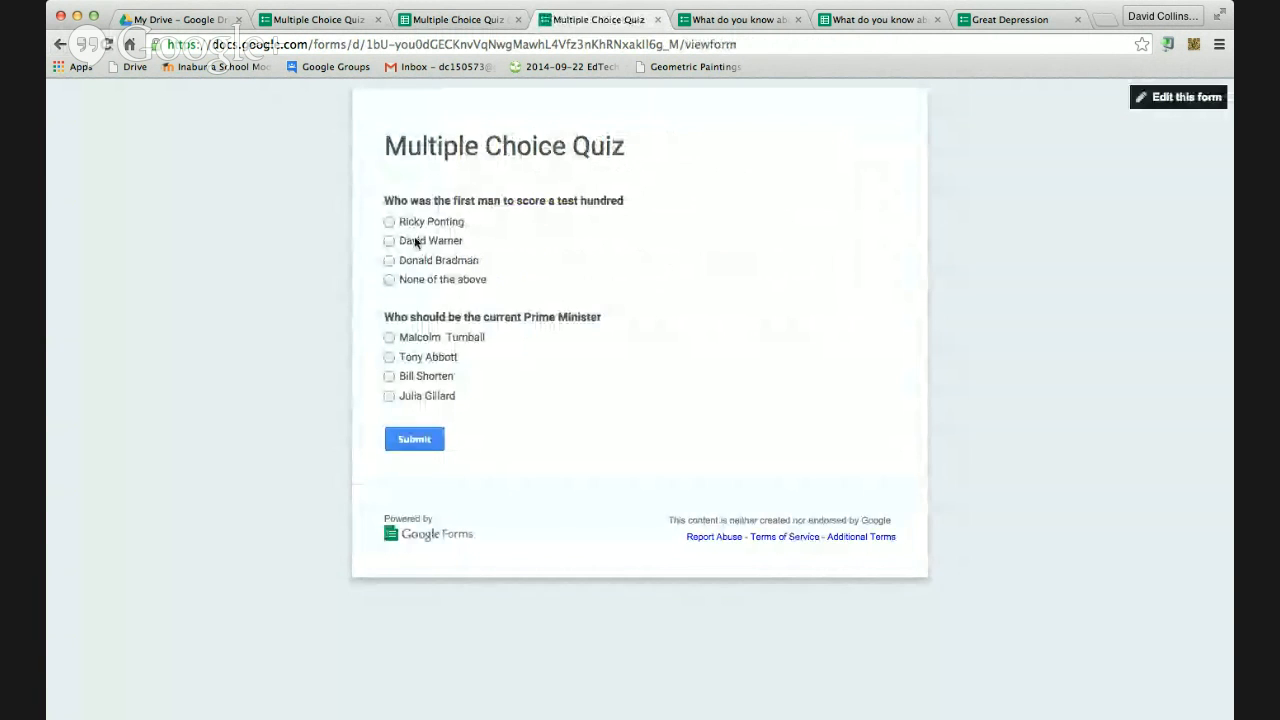
pyautogui.click(391, 262)
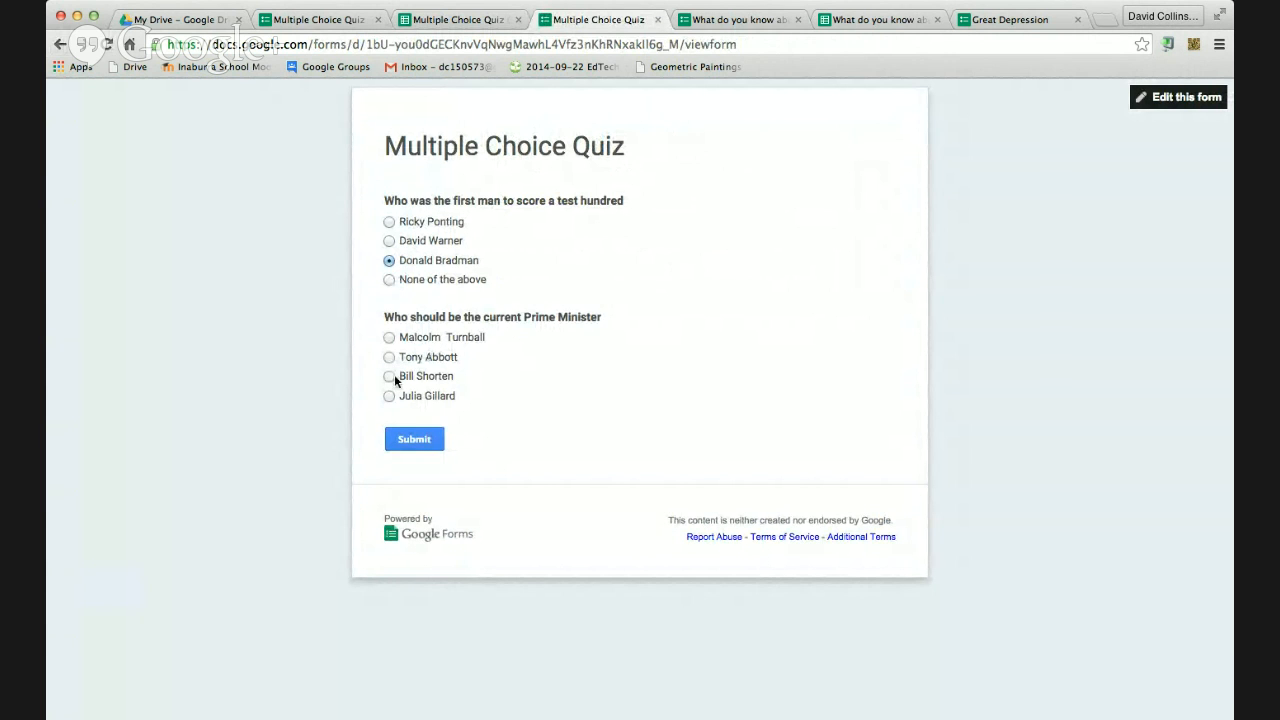
pyautogui.click(416, 446)
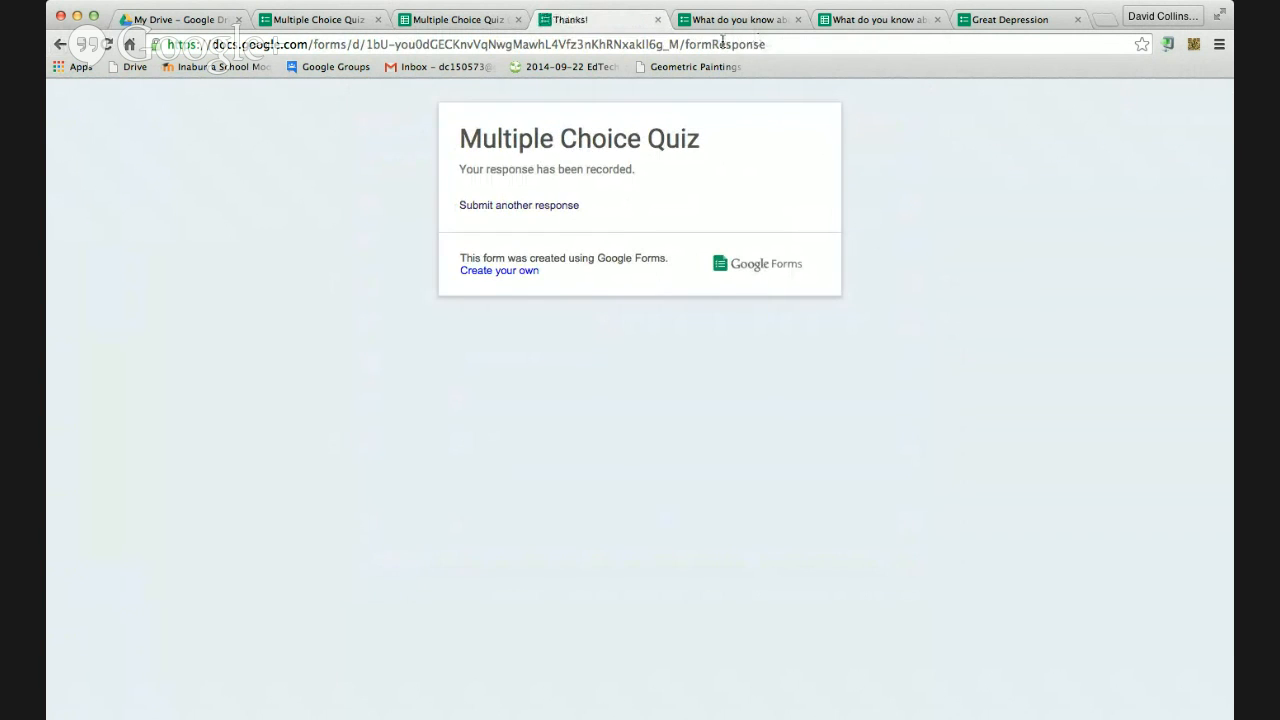
pyautogui.click(452, 20)
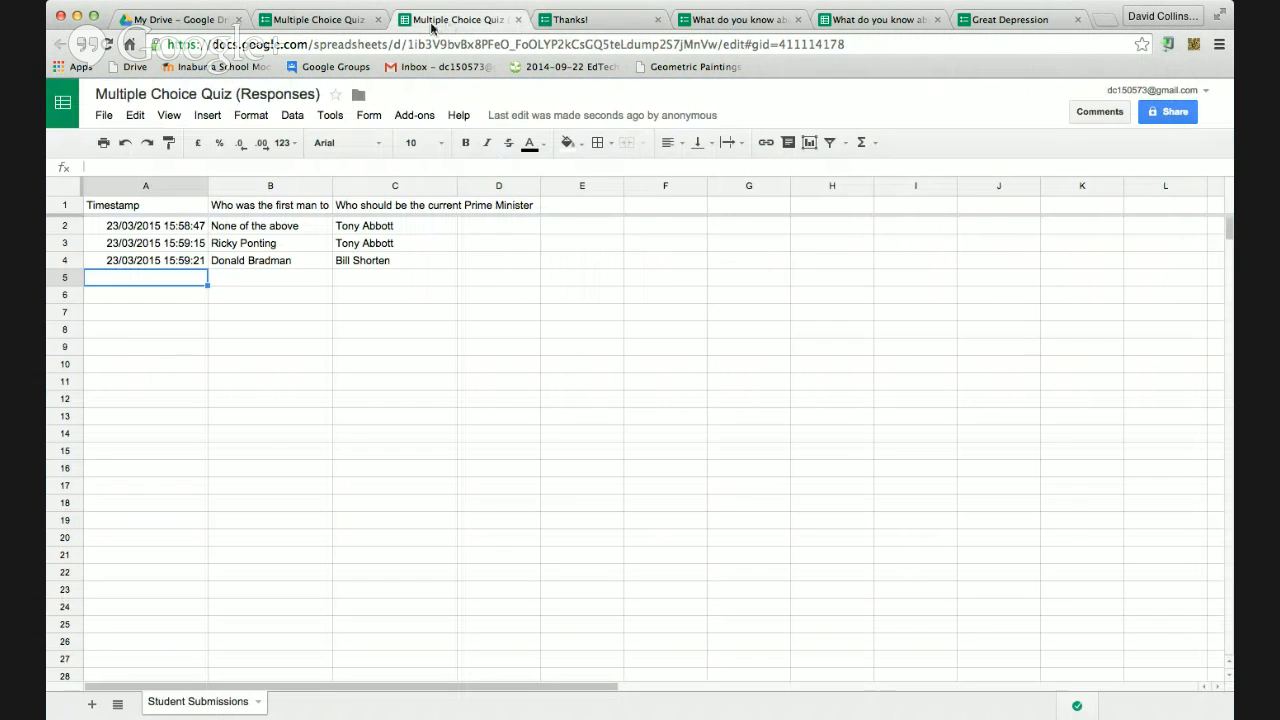
# Run Flubaroo's Grade Assignment with one point per question and the first submission as answer key
pyautogui.click(419, 118)
pyautogui.moveTo(425, 143)
pyautogui.click(604, 151)
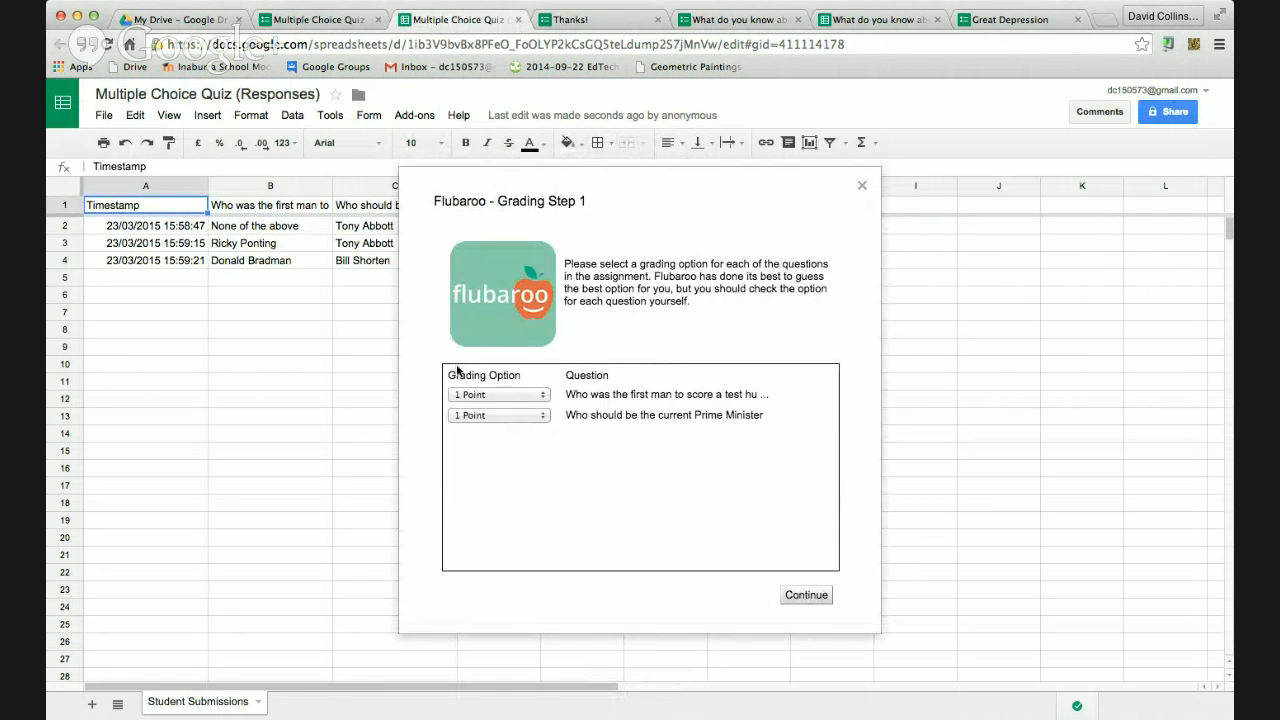
pyautogui.click(810, 595)
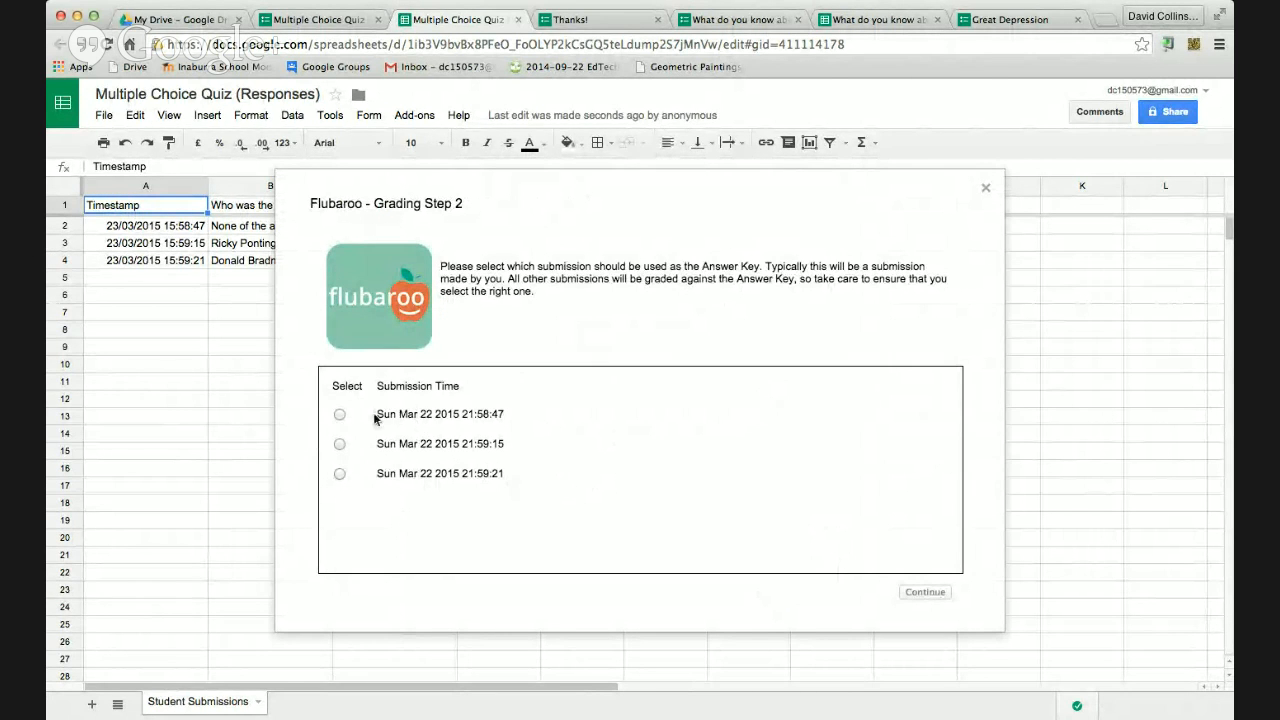
pyautogui.click(340, 415)
pyautogui.click(935, 594)
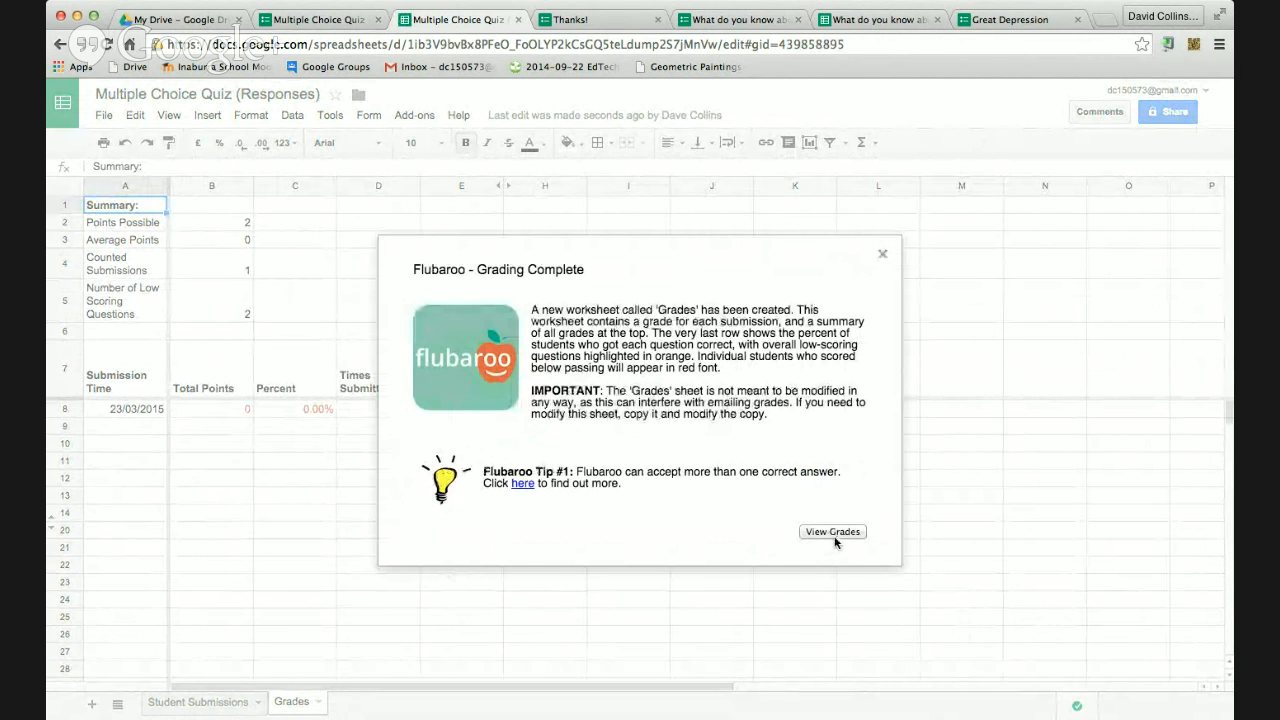
# Close the grading summary to reveal the Grades sheet, then request Flubaroo's View Report
pyautogui.click(834, 532)
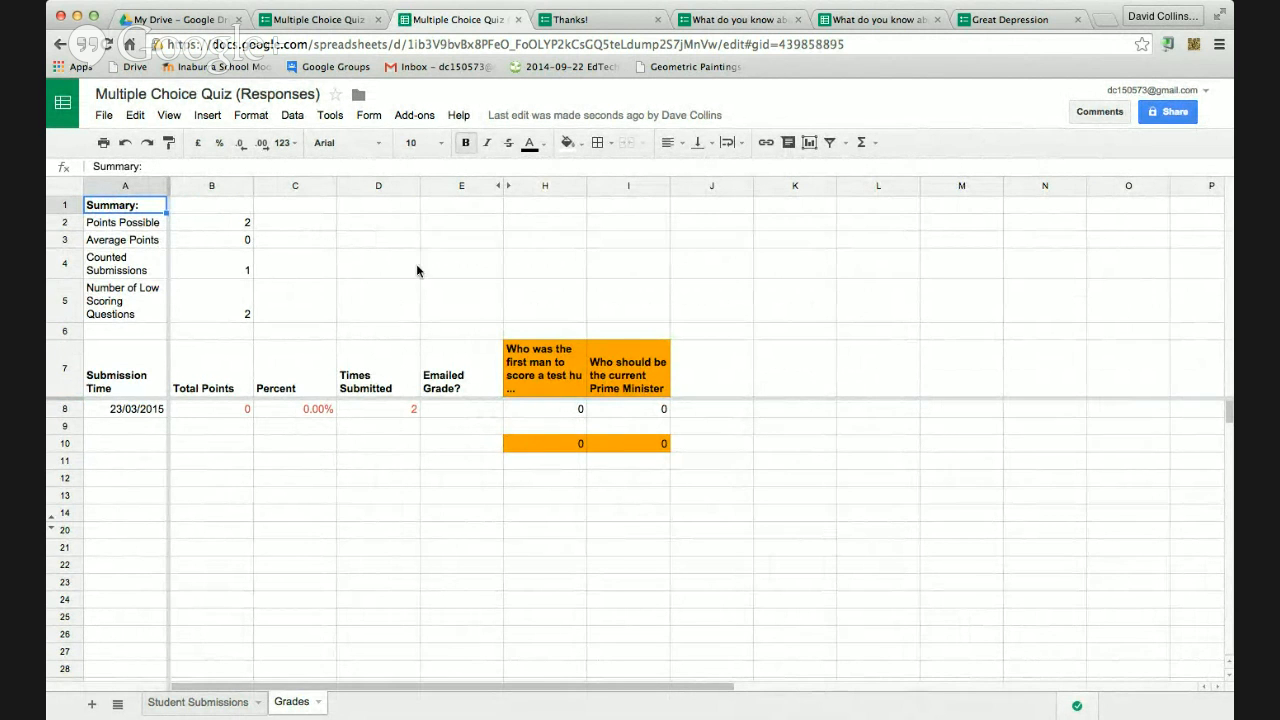
pyautogui.click(414, 115)
pyautogui.moveTo(432, 146)
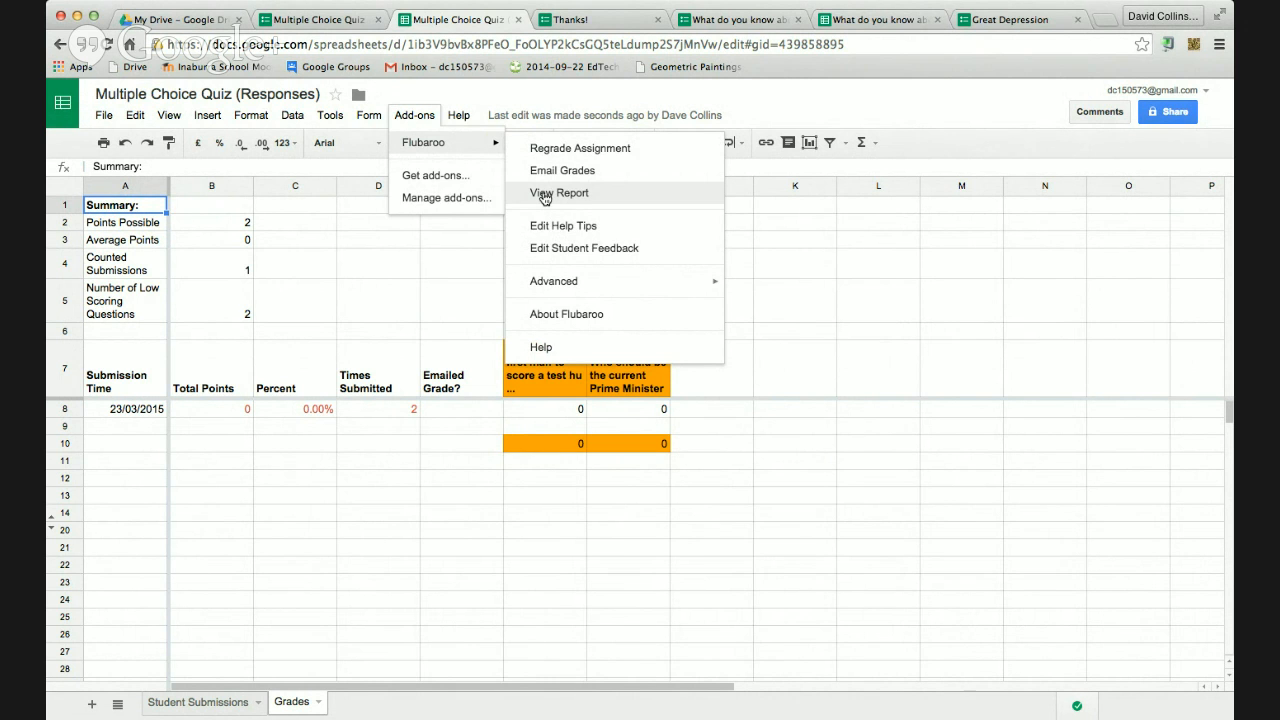
pyautogui.click(545, 195)
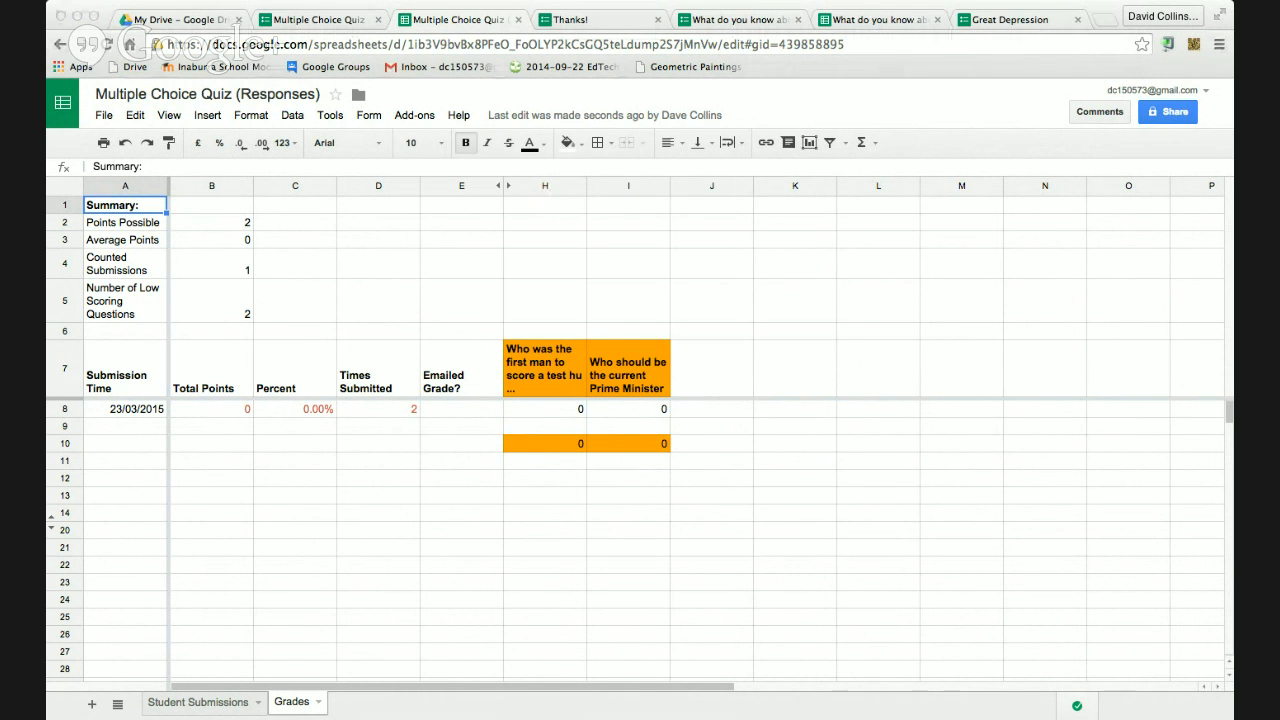